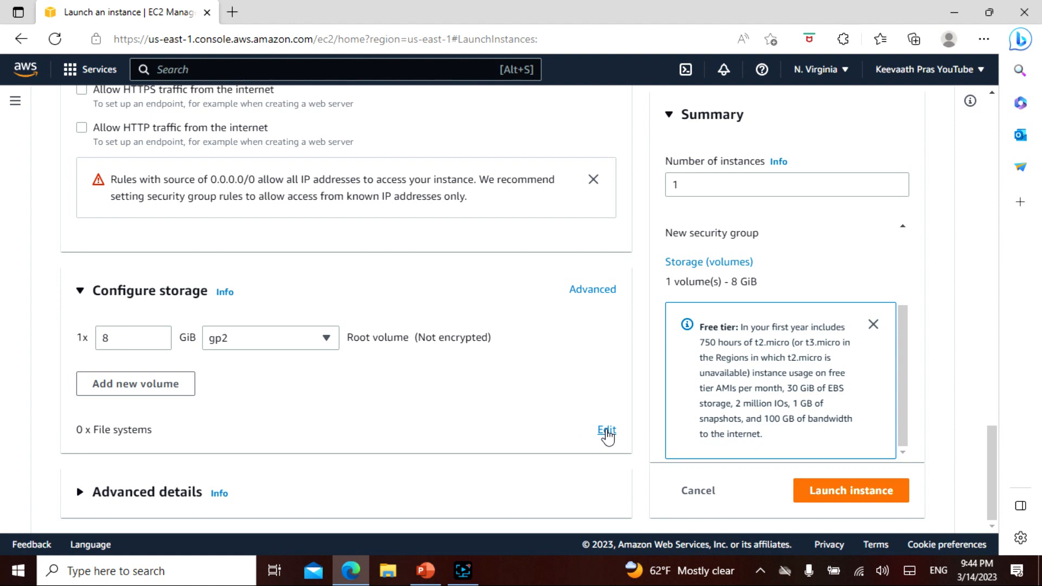
Show the detailed storage settings and expand the root volume's configuration.
{"action": "left_click", "coordinate": [607, 430]}
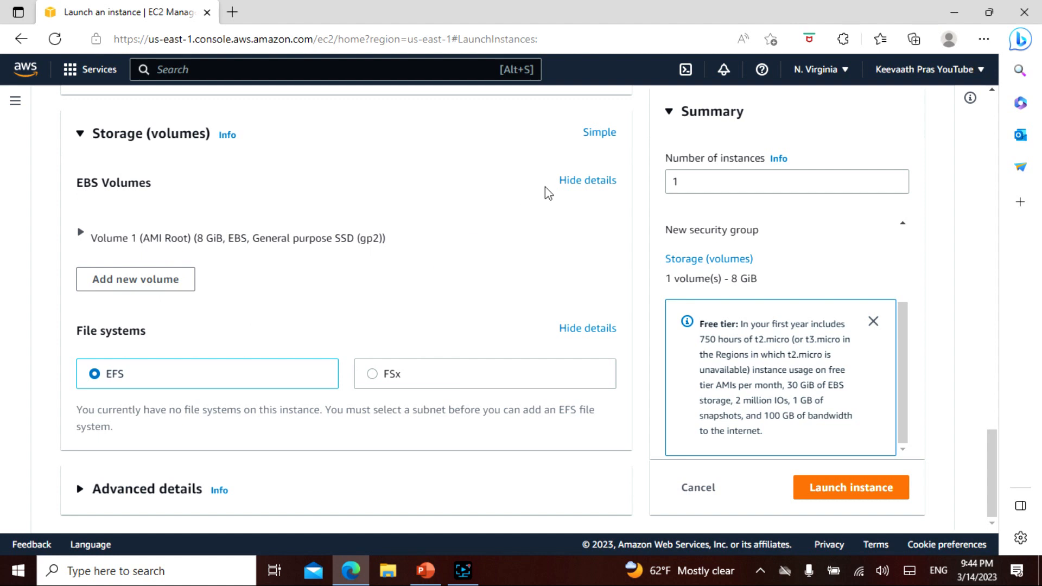
{"action": "left_click", "coordinate": [181, 241]}
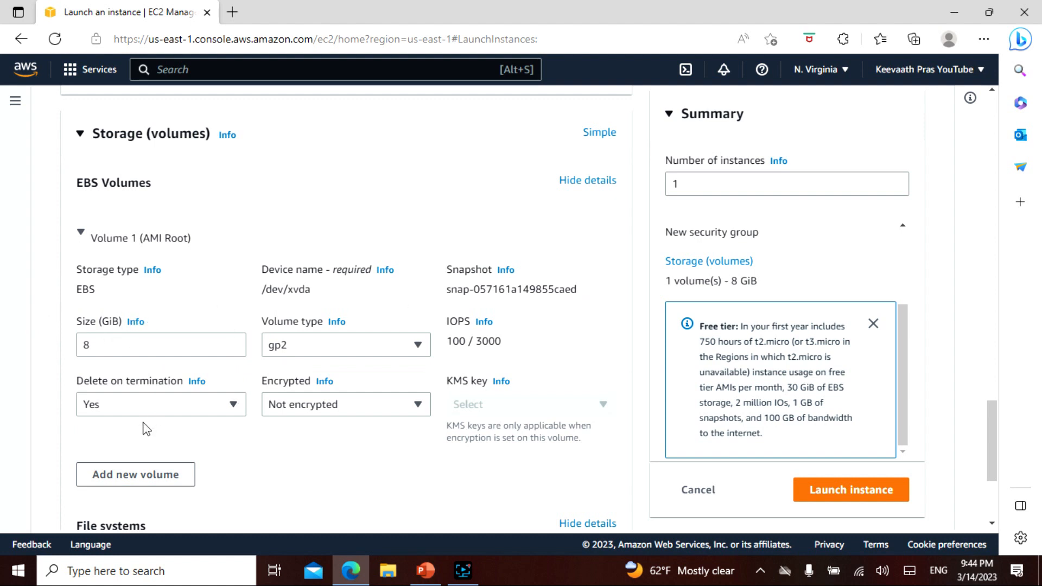
Try encrypting the root volume to view its KMS key choices, and restore the Not encrypted setting.
{"action": "left_click", "coordinate": [361, 411]}
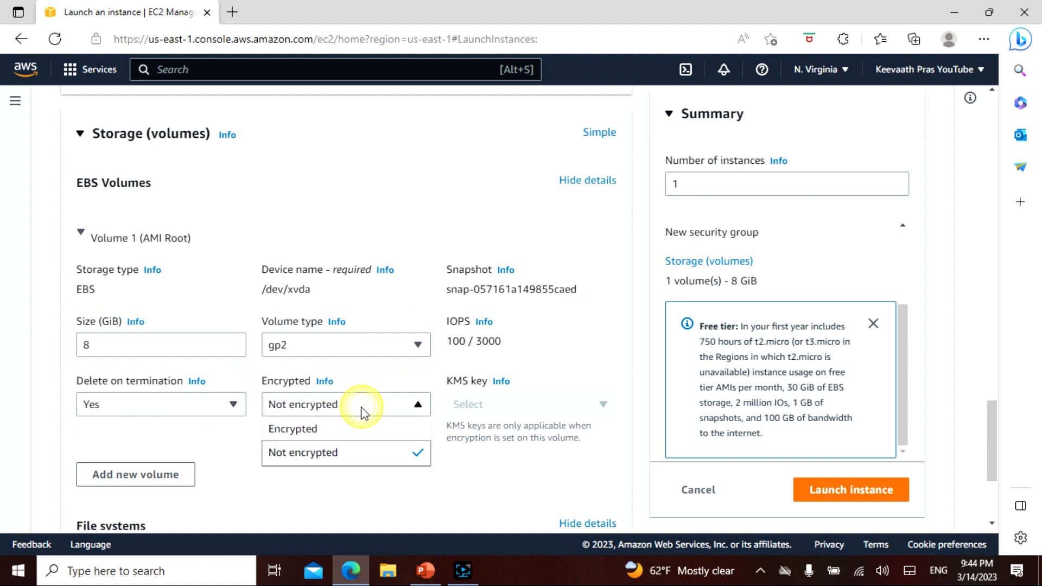
{"action": "left_click", "coordinate": [341, 432]}
{"action": "left_click", "coordinate": [475, 414]}
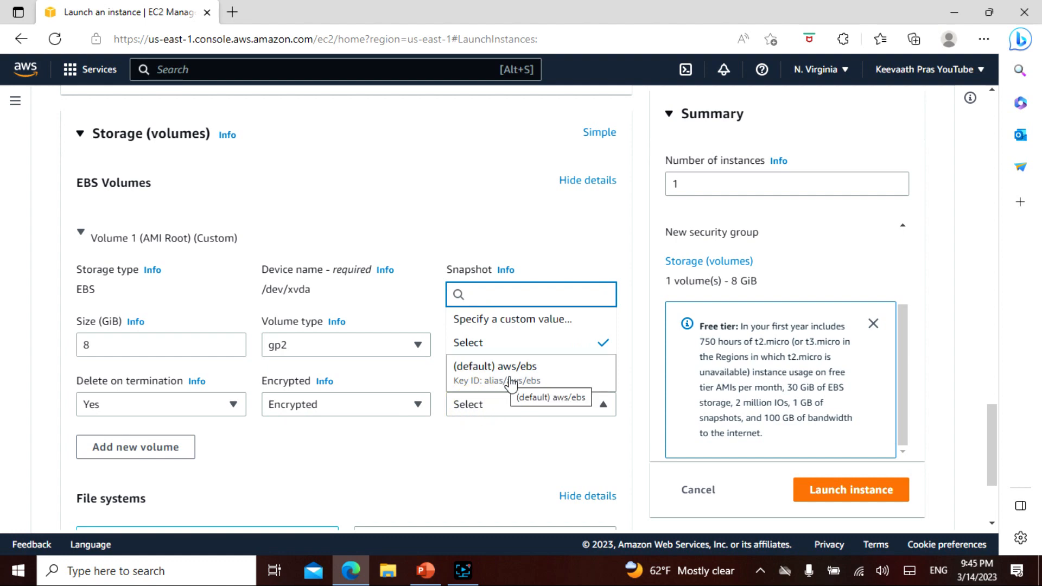
{"action": "left_click", "coordinate": [395, 434]}
{"action": "left_click", "coordinate": [395, 409]}
{"action": "left_click", "coordinate": [355, 456]}
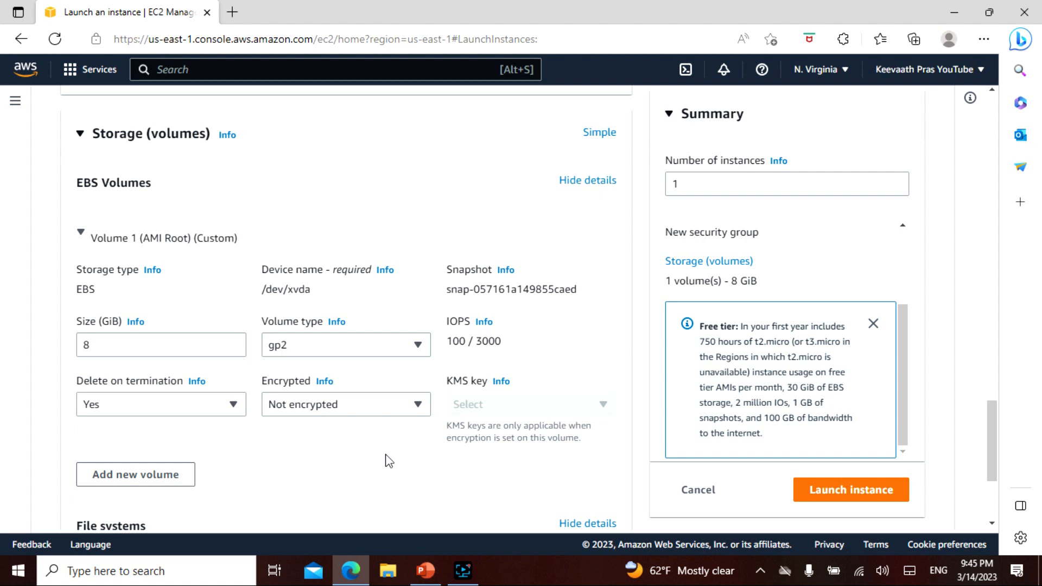
Add a second EBS volume to the instance and review its default settings.
{"action": "scroll", "coordinate": [389, 459], "scroll_direction": "down", "scroll_amount": 1}
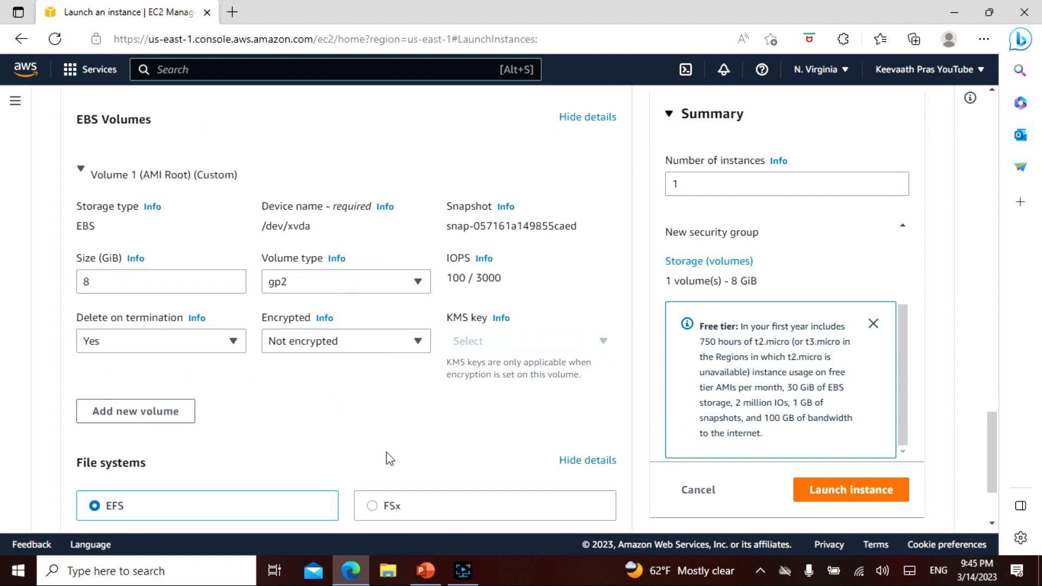
{"action": "left_click", "coordinate": [128, 415]}
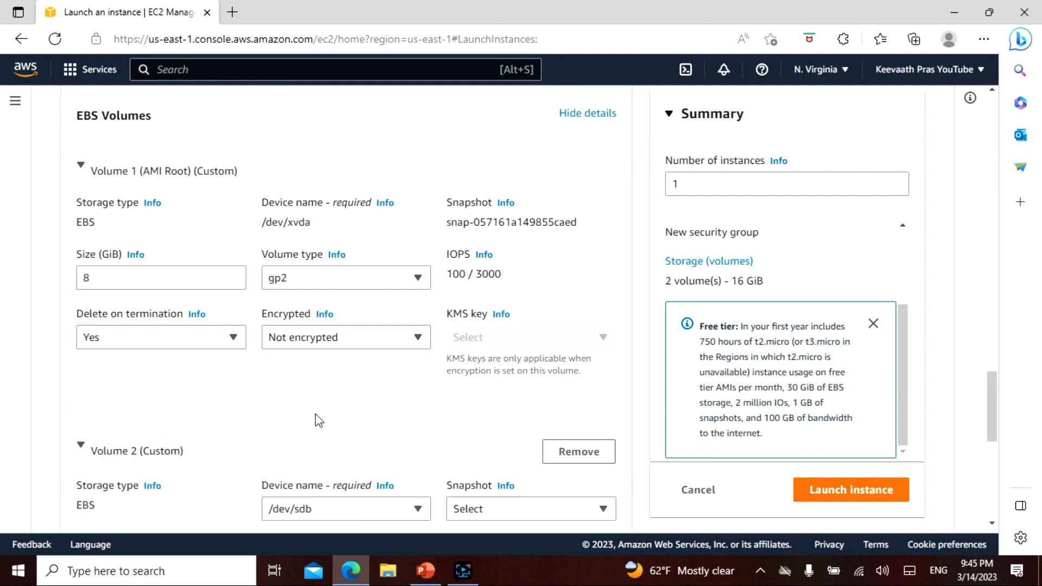
{"action": "scroll", "coordinate": [321, 417], "scroll_direction": "down", "scroll_amount": 3}
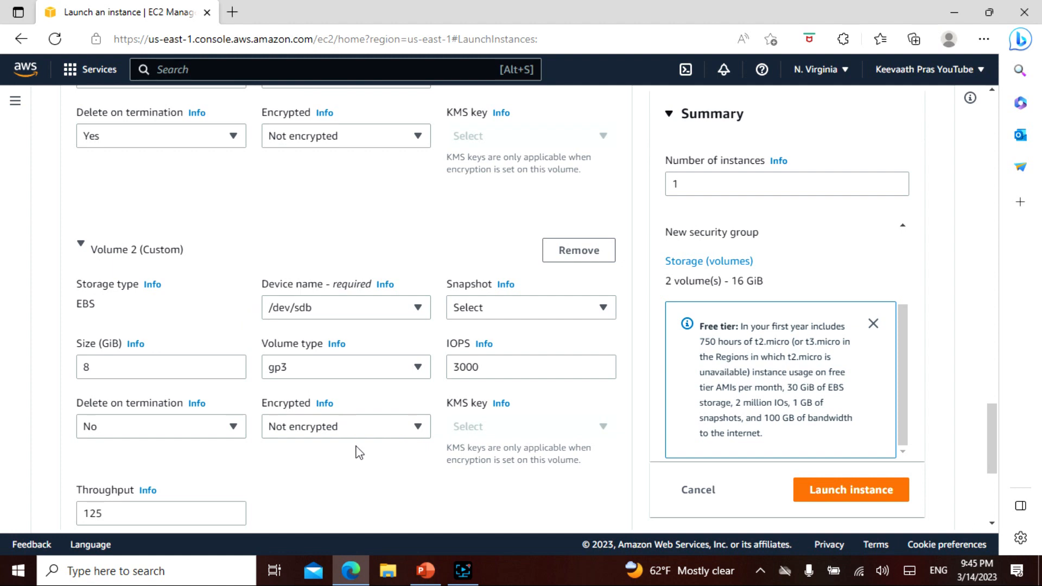
{"action": "scroll", "coordinate": [182, 351], "scroll_direction": "down", "scroll_amount": 2}
{"action": "scroll", "coordinate": [303, 418], "scroll_direction": "up", "scroll_amount": 1}
Try to launch the instance and choose the existing RSA key pair for login.
{"action": "left_click", "coordinate": [856, 490]}
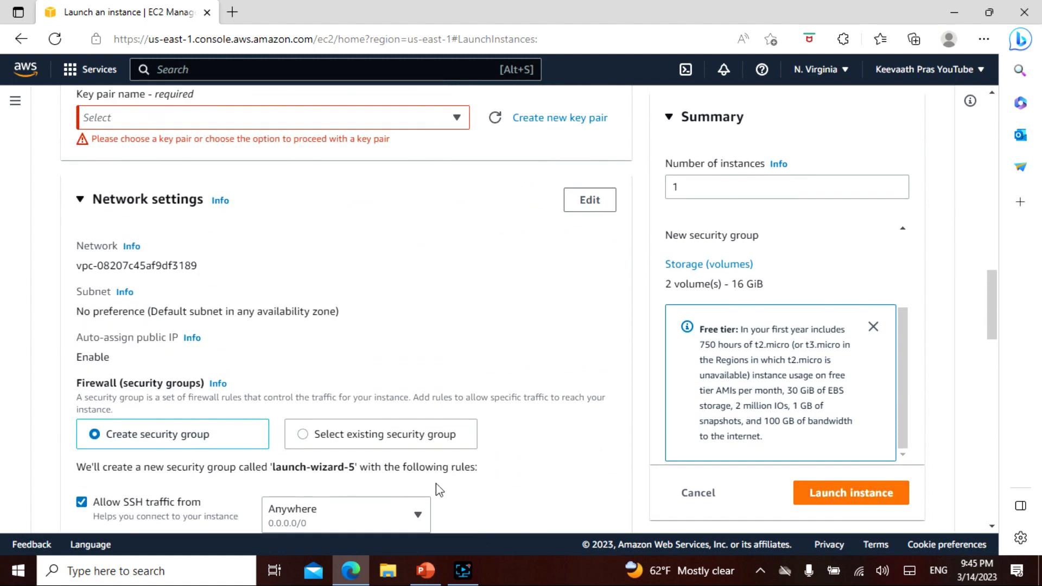
{"action": "scroll", "coordinate": [190, 173], "scroll_direction": "up", "scroll_amount": 1}
{"action": "left_click", "coordinate": [198, 190]}
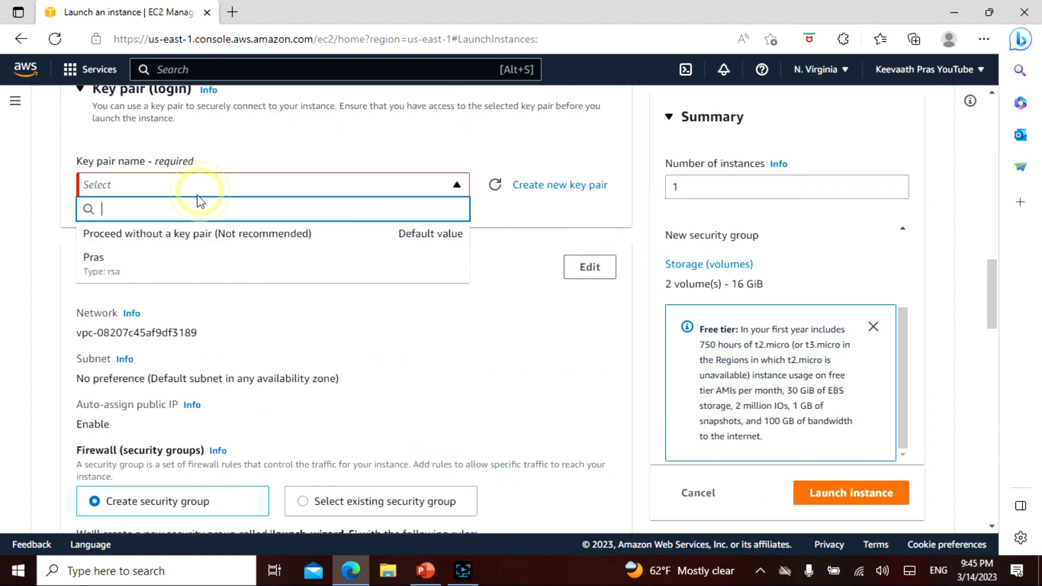
{"action": "left_click", "coordinate": [130, 264]}
Assign the existing launch-wizard-1 security group in the network settings and launch the instance.
{"action": "scroll", "coordinate": [436, 376], "scroll_direction": "down", "scroll_amount": 2}
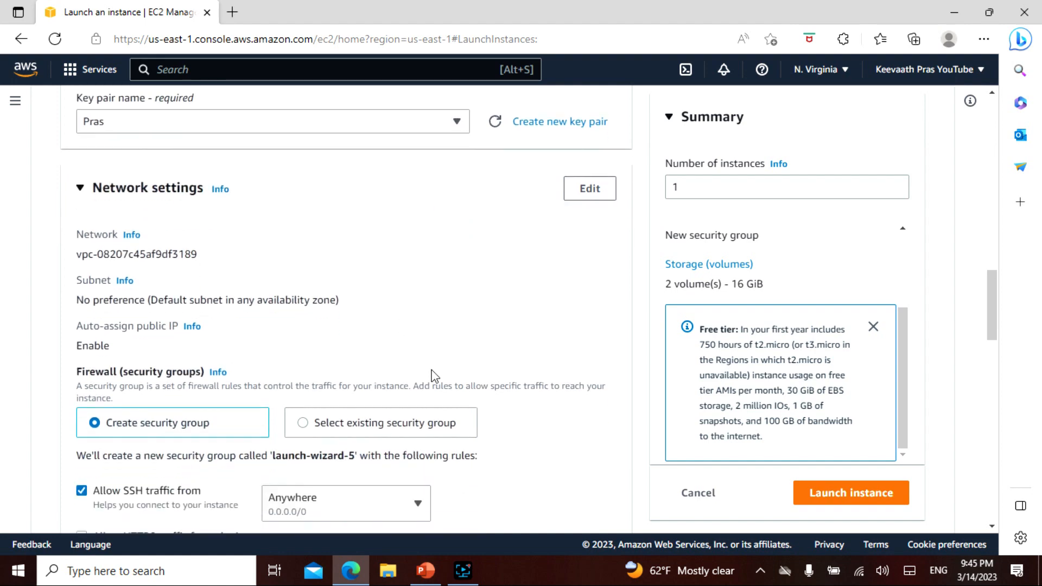
{"action": "left_click", "coordinate": [305, 355]}
{"action": "left_click", "coordinate": [252, 410]}
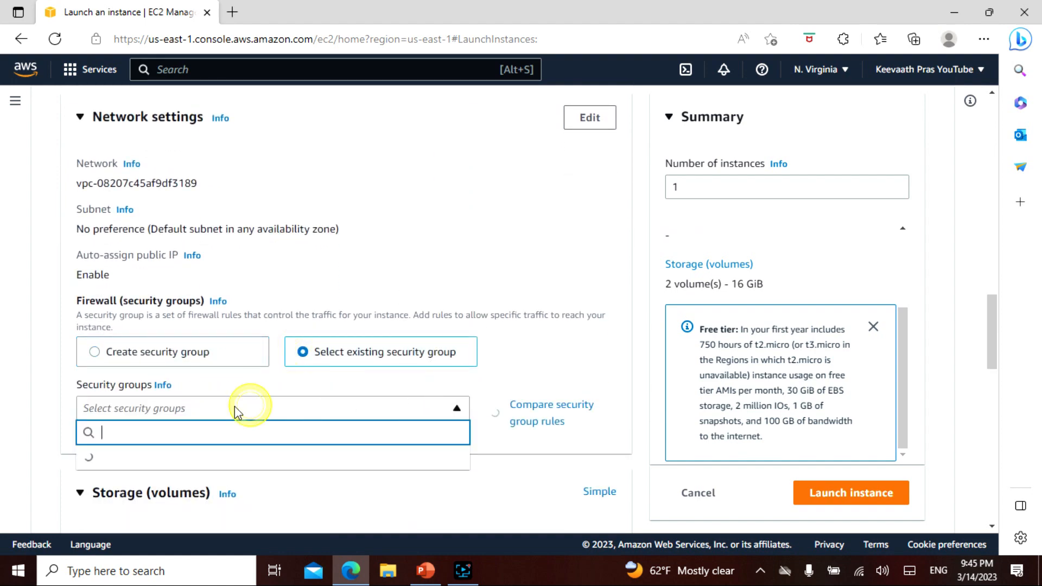
{"action": "left_click", "coordinate": [168, 461]}
{"action": "scroll", "coordinate": [418, 386], "scroll_direction": "down", "scroll_amount": 10}
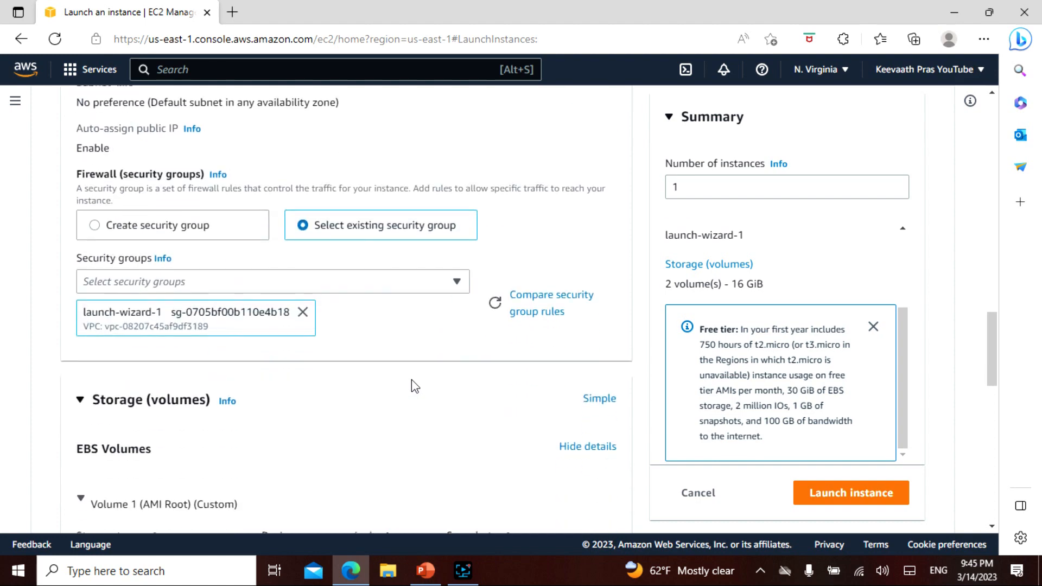
{"action": "left_click", "coordinate": [851, 493]}
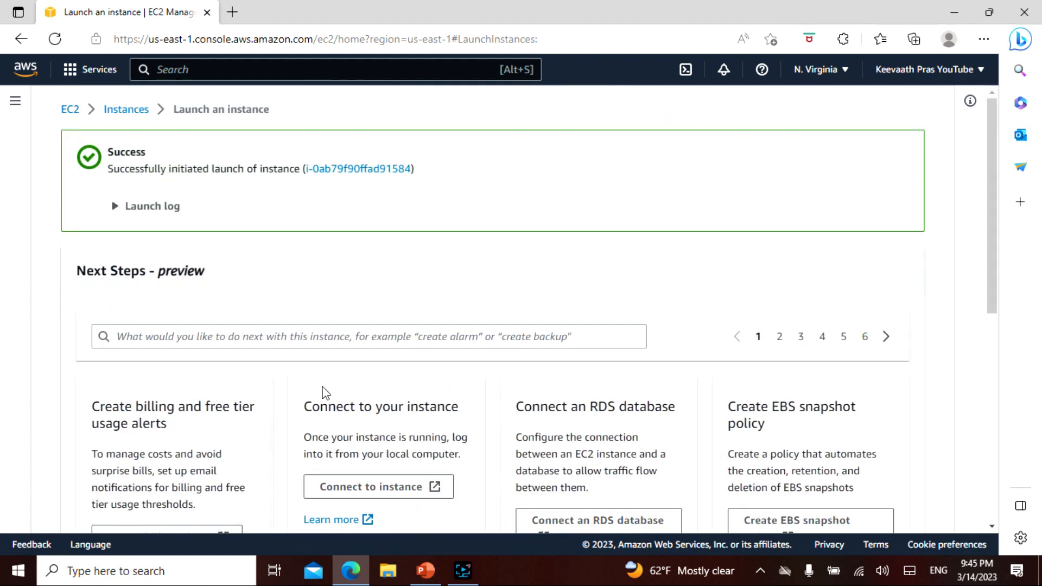
Open the launched instance in the instances list, clear the instance ID filter and select the instance.
{"action": "left_click", "coordinate": [328, 169]}
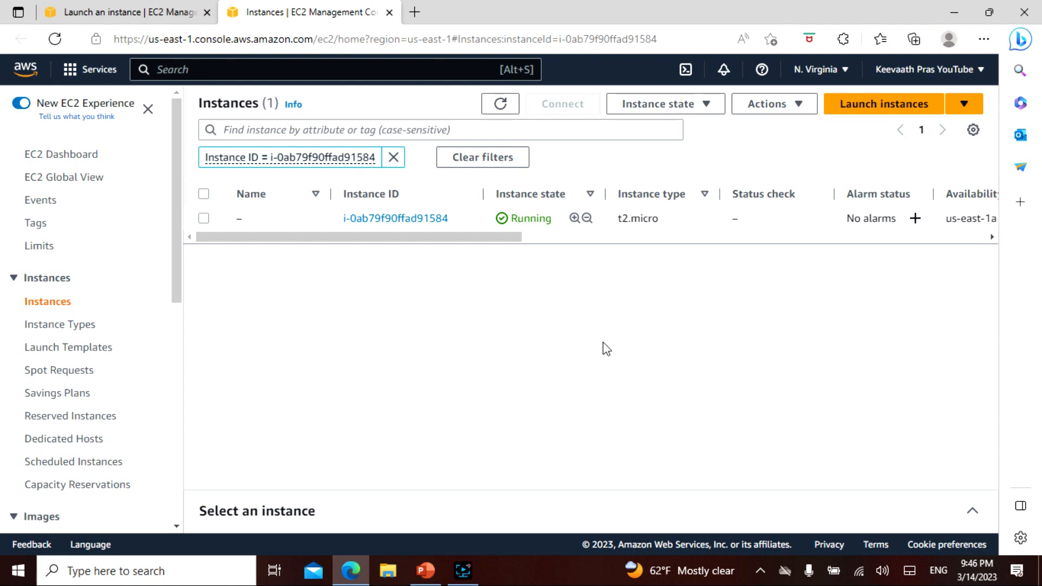
{"action": "left_click", "coordinate": [204, 218]}
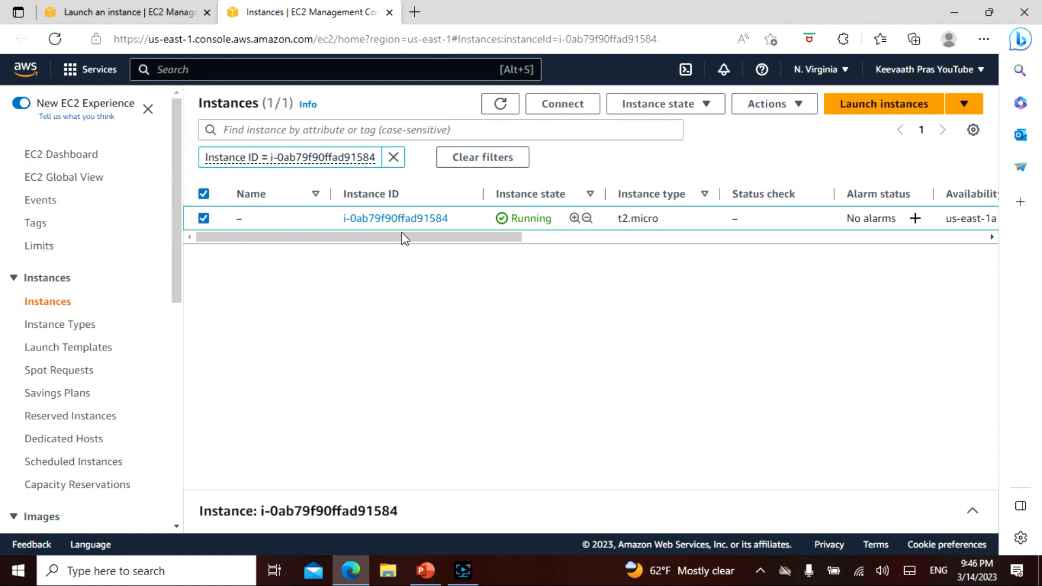
{"action": "left_click", "coordinate": [468, 165]}
{"action": "left_click", "coordinate": [205, 185]}
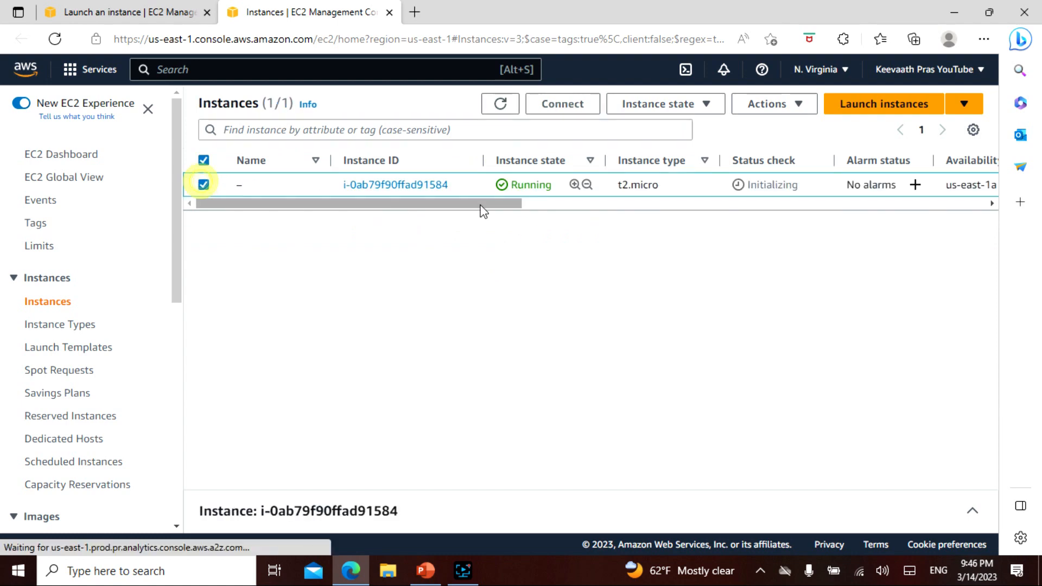
Open the Elastic Block Store volumes list and select the gp3 volume.
{"action": "left_click_drag", "start_coordinate": [177, 284], "coordinate": [186, 361]}
{"action": "left_click", "coordinate": [55, 454]}
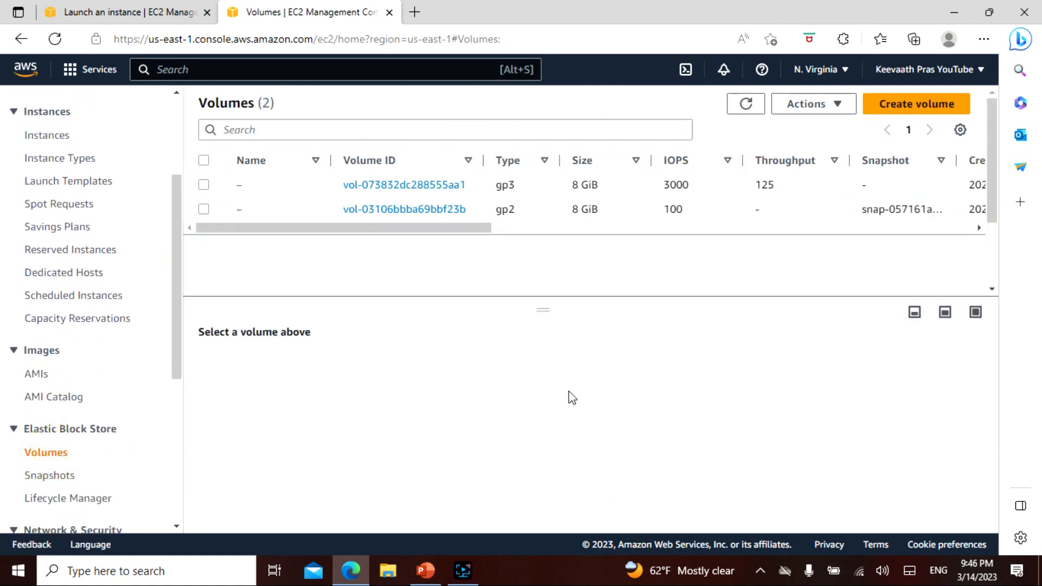
{"action": "left_click_drag", "start_coordinate": [393, 230], "coordinate": [315, 238]}
{"action": "left_click", "coordinate": [203, 185]}
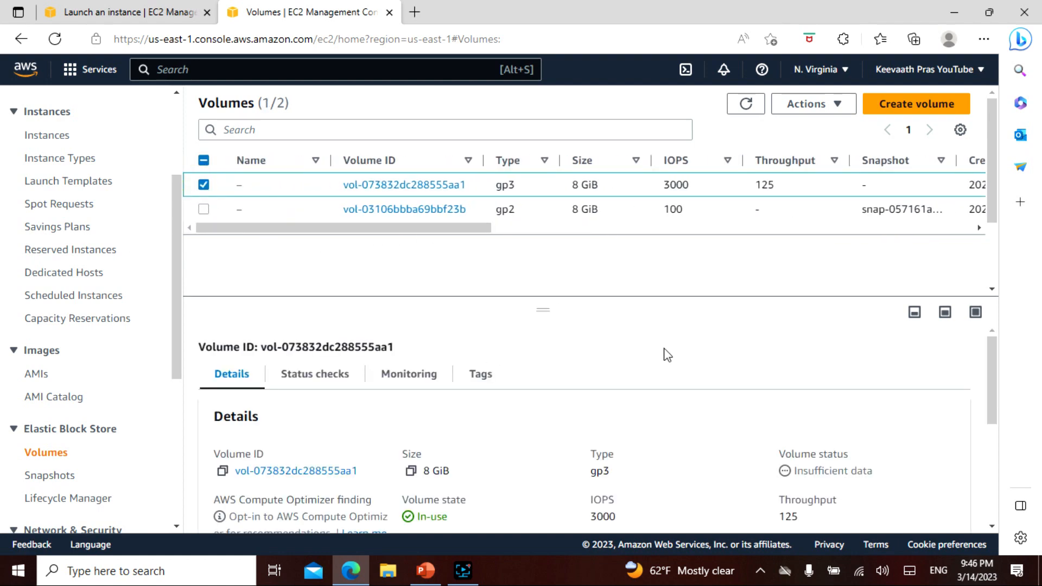
Start a snapshot of the selected gp3 volume with the description MySnap.
{"action": "left_click", "coordinate": [838, 106]}
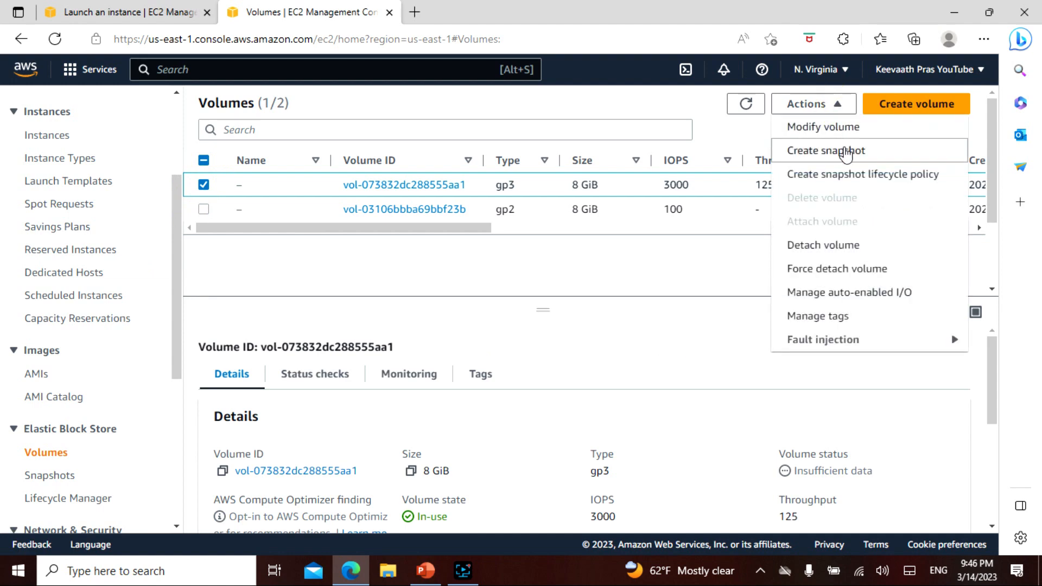
{"action": "left_click", "coordinate": [845, 155]}
{"action": "scroll", "coordinate": [270, 360], "scroll_direction": "down", "scroll_amount": 1}
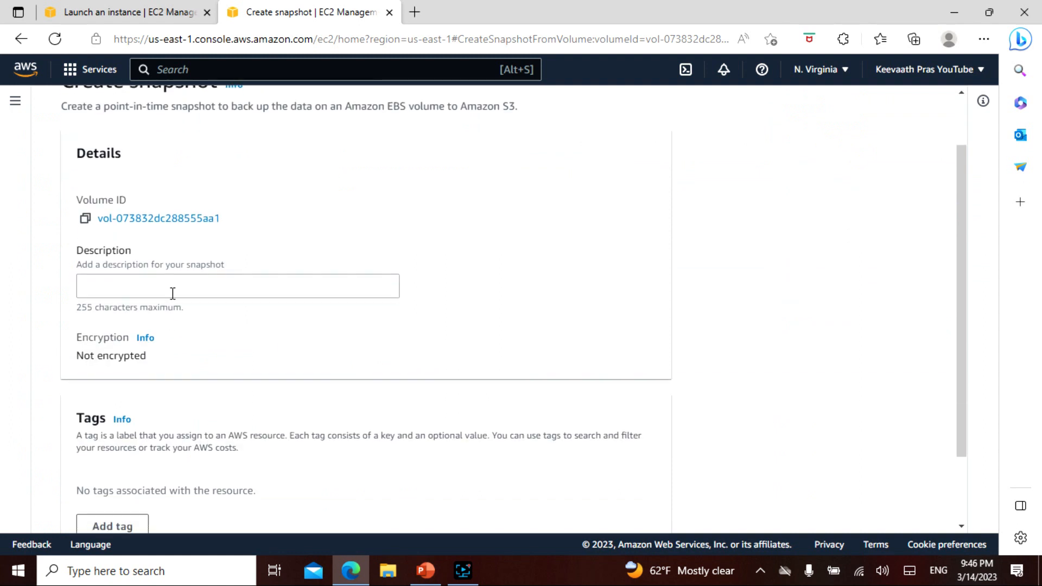
{"action": "left_click", "coordinate": [172, 285]}
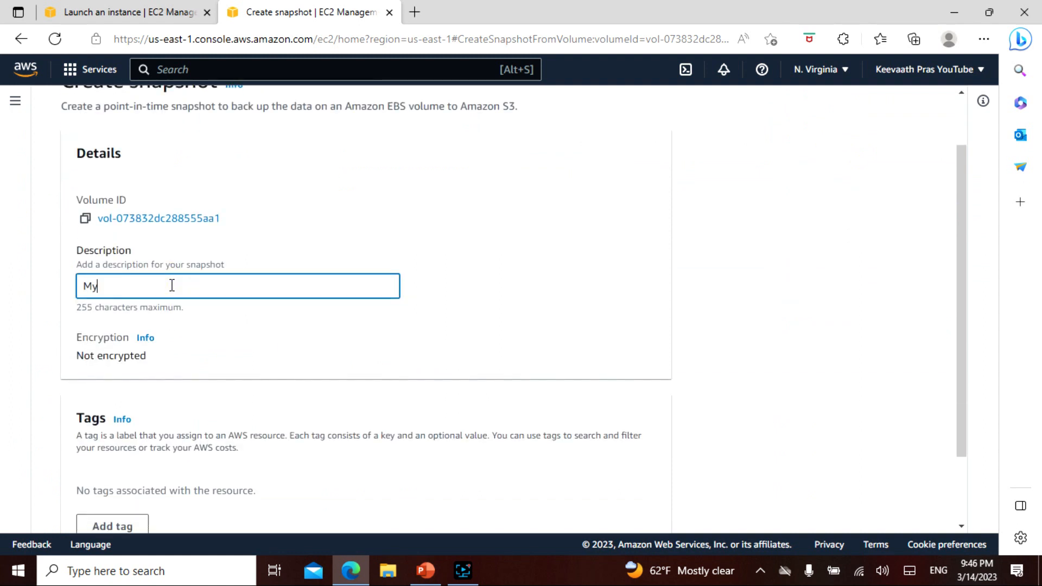
{"action": "left_click", "coordinate": [444, 265]}
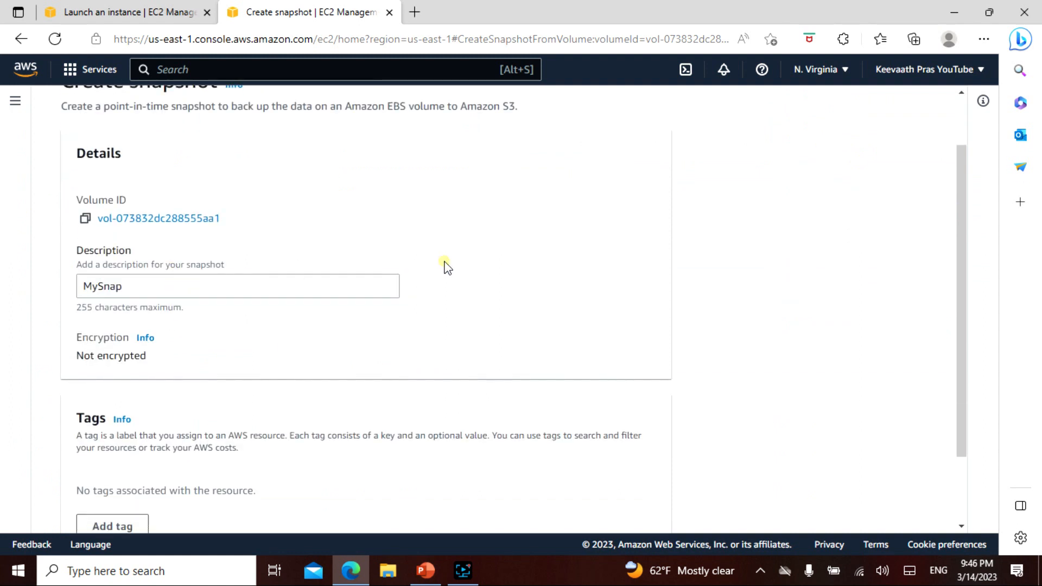
Add a tag with the key SnapShot and no value, and create the snapshot.
{"action": "scroll", "coordinate": [466, 272], "scroll_direction": "down", "scroll_amount": 2}
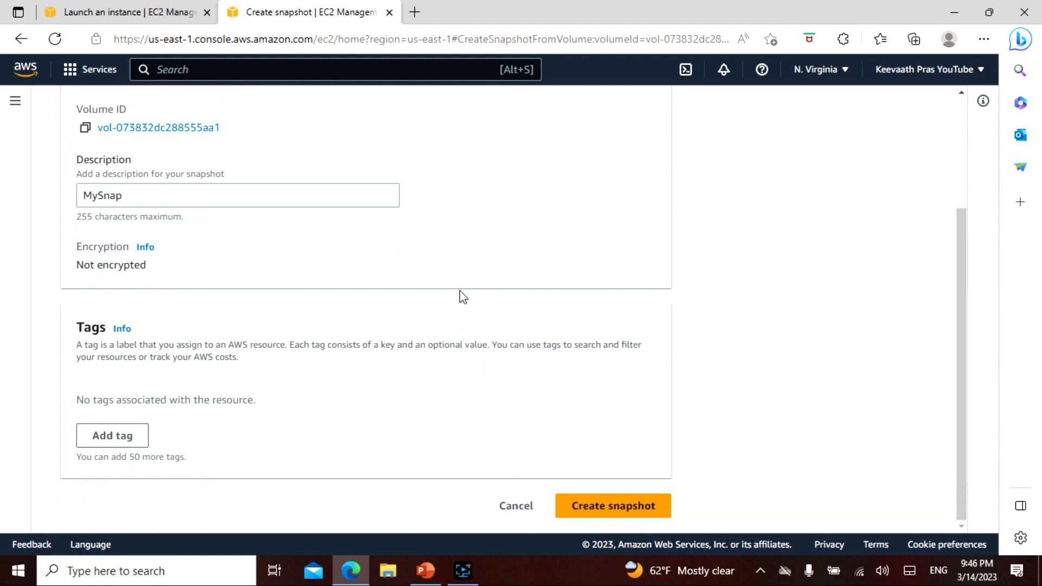
{"action": "left_click", "coordinate": [135, 435]}
{"action": "type", "text": "SnapShot"}
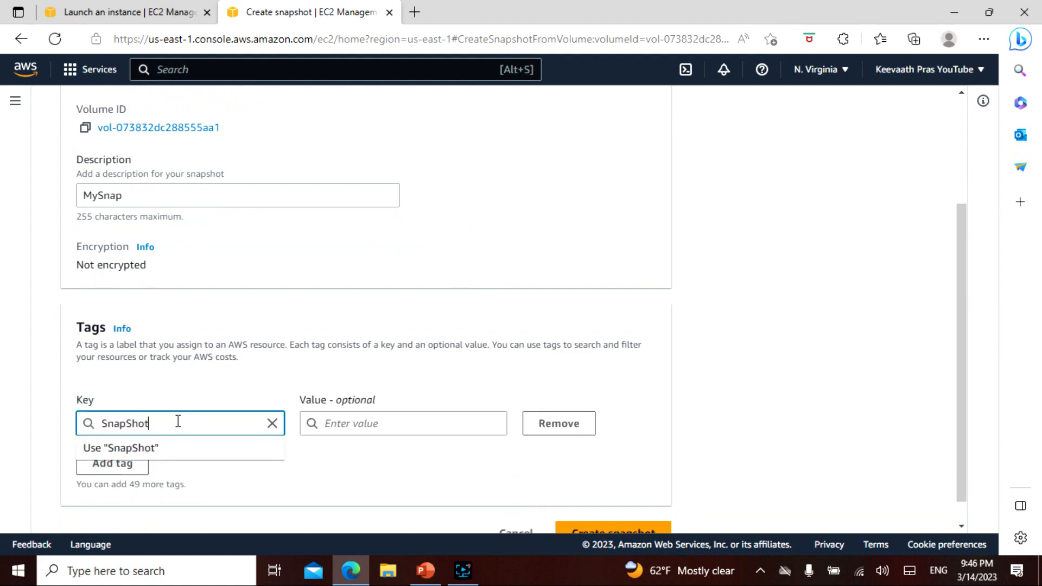
{"action": "left_click", "coordinate": [542, 347]}
{"action": "scroll", "coordinate": [575, 366], "scroll_direction": "down", "scroll_amount": 1}
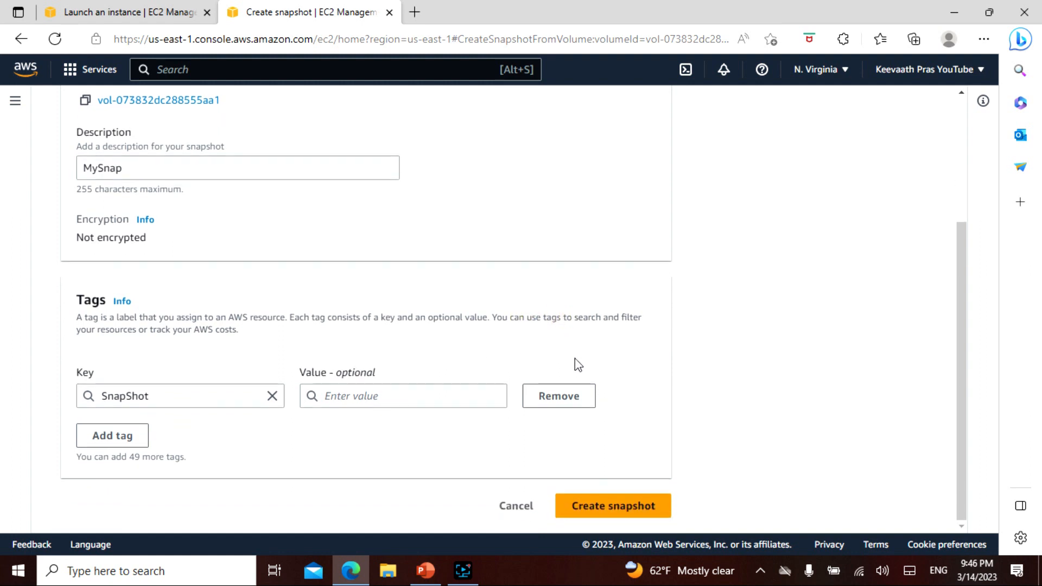
{"action": "left_click", "coordinate": [642, 510]}
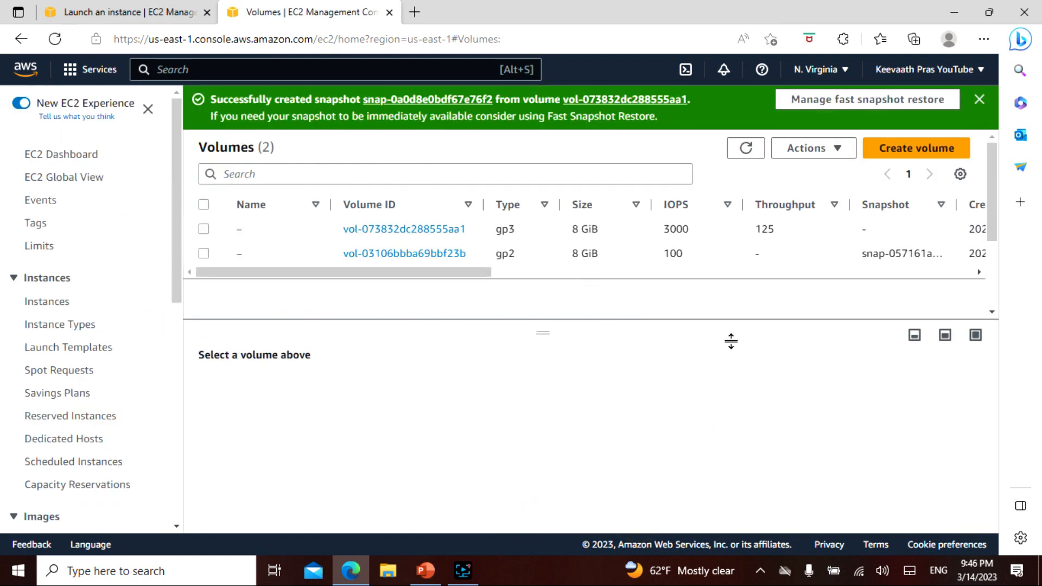
View the source volume's details and open the Elastic Block Store snapshots list.
{"action": "left_click", "coordinate": [615, 99]}
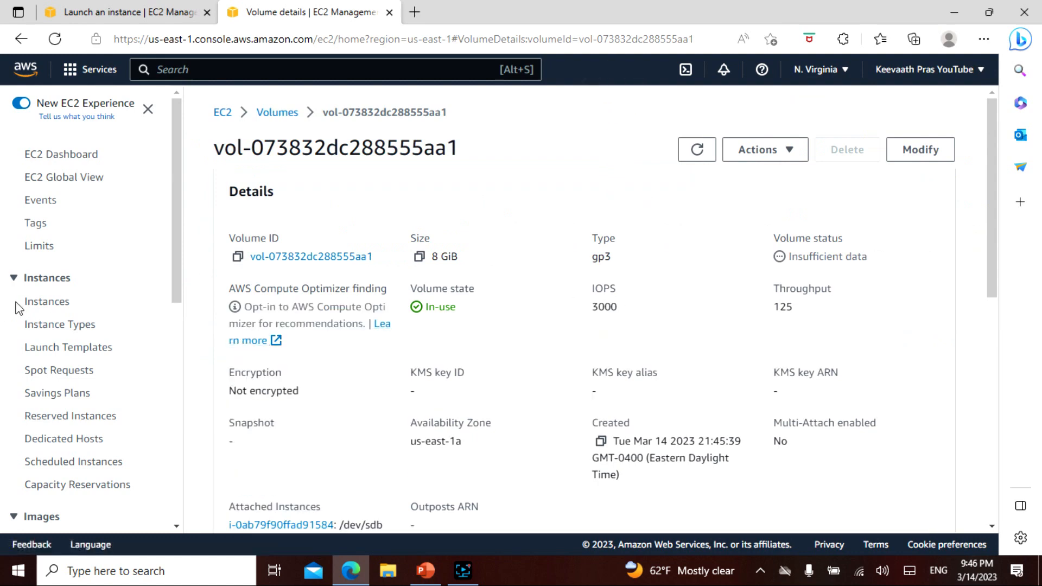
{"action": "scroll", "coordinate": [170, 278], "scroll_direction": "down", "scroll_amount": 3}
{"action": "scroll", "coordinate": [171, 286], "scroll_direction": "down", "scroll_amount": 2}
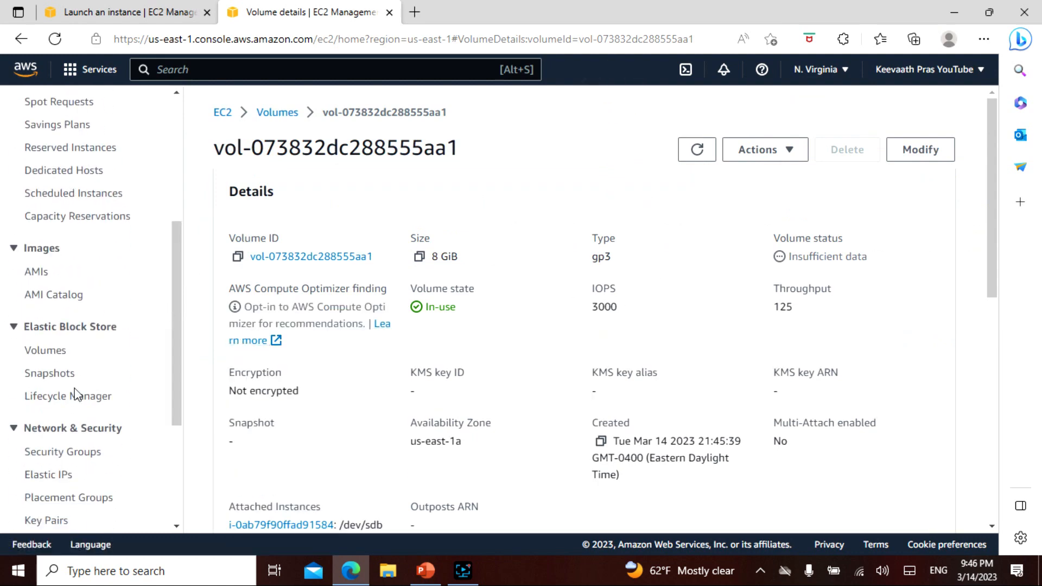
{"action": "left_click", "coordinate": [54, 373]}
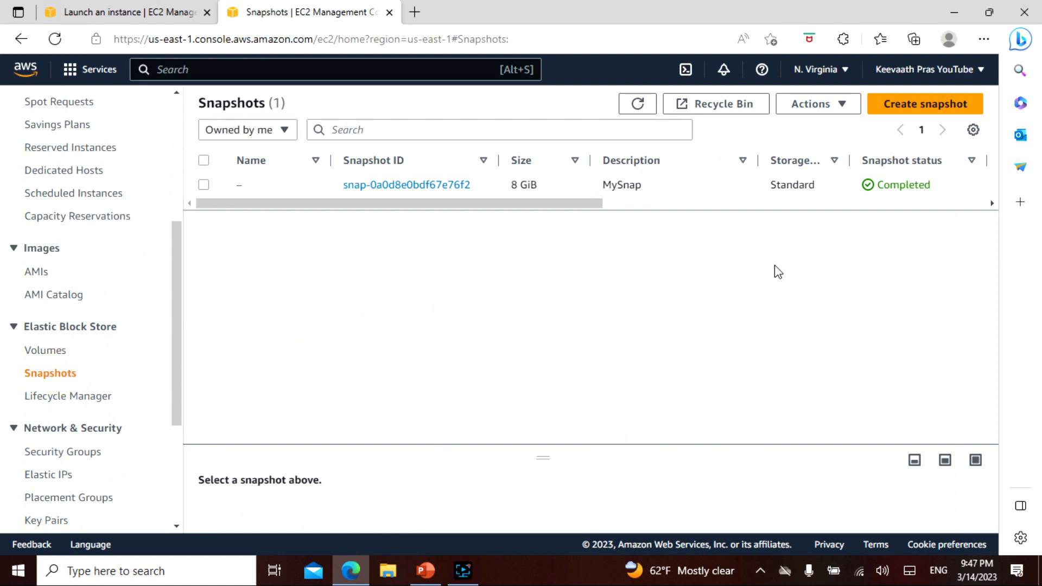
{"action": "left_click_drag", "start_coordinate": [251, 207], "coordinate": [195, 210]}
Copy the MySnap snapshot within us-east-1 with encryption enabled, using the default aws/ebs KMS key.
{"action": "left_click", "coordinate": [204, 184]}
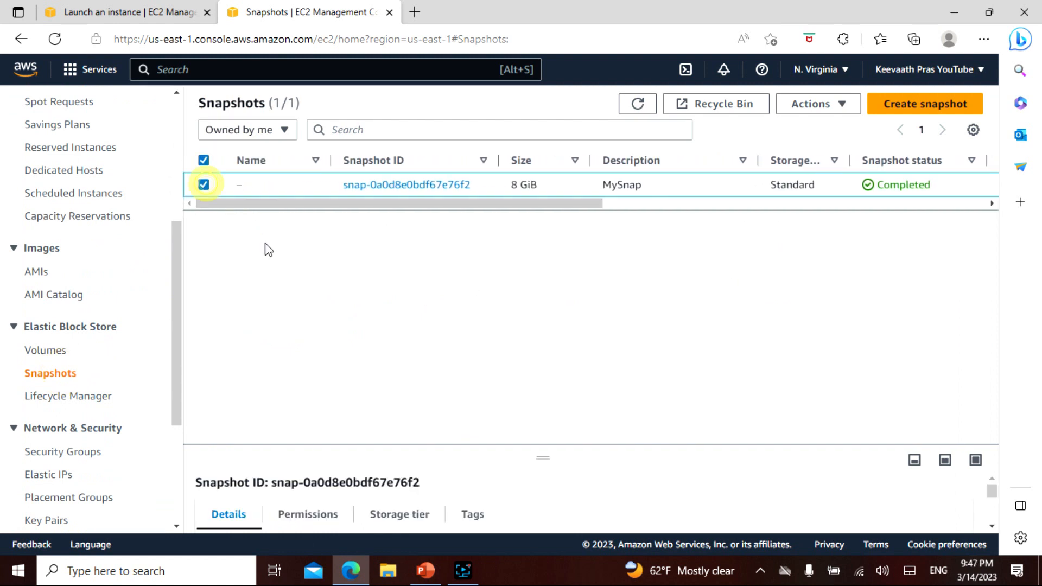
{"action": "left_click", "coordinate": [807, 111]}
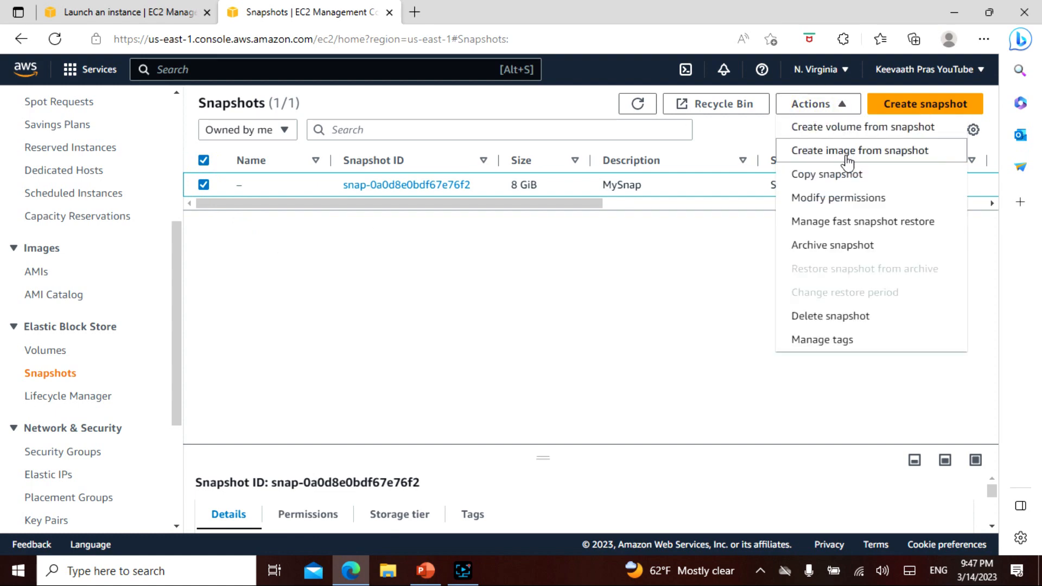
{"action": "left_click", "coordinate": [829, 173]}
{"action": "scroll", "coordinate": [497, 270], "scroll_direction": "down", "scroll_amount": 1}
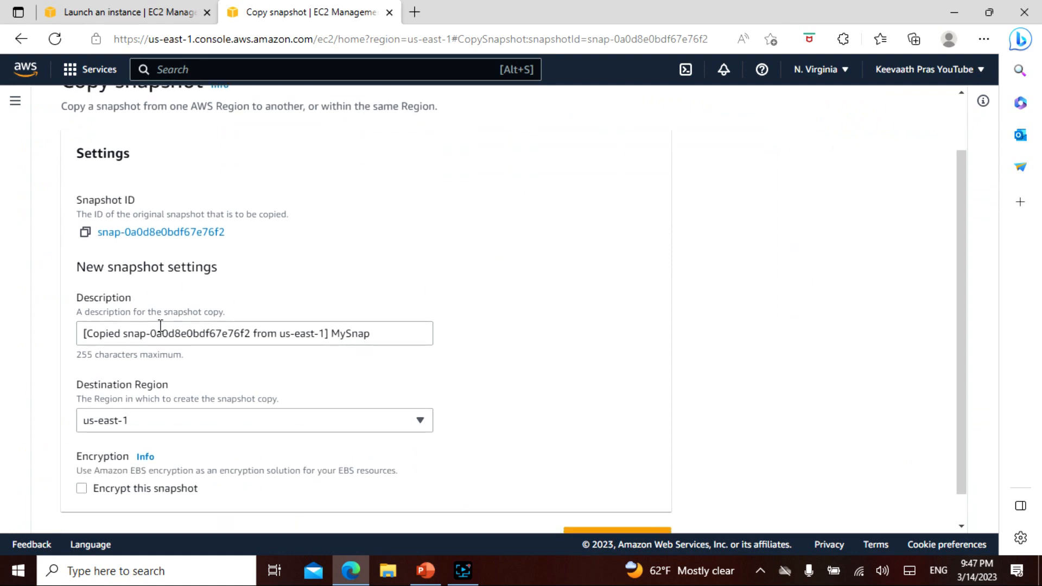
{"action": "scroll", "coordinate": [599, 286], "scroll_direction": "down", "scroll_amount": 1}
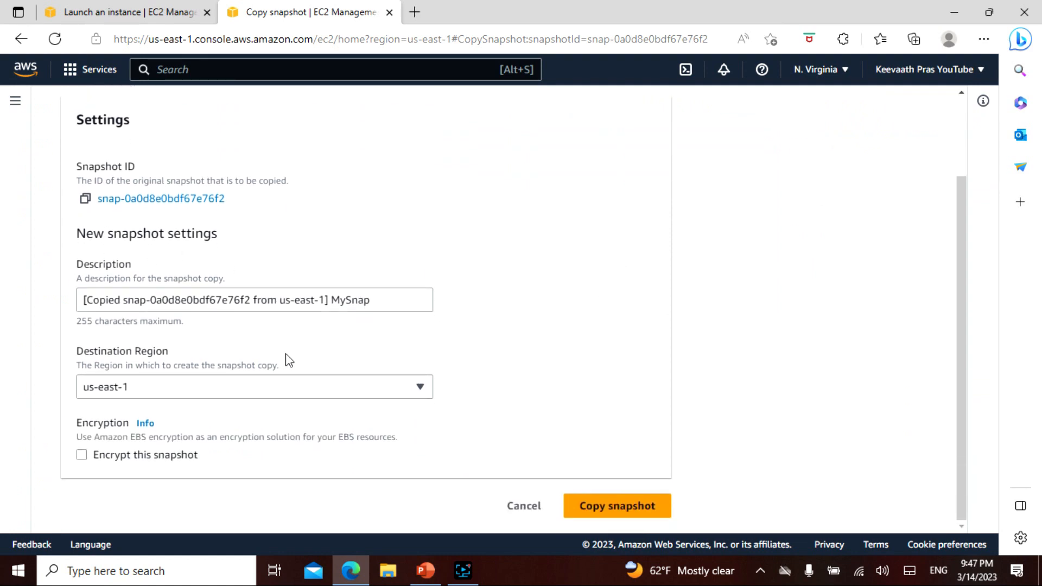
{"action": "left_click", "coordinate": [82, 455]}
{"action": "scroll", "coordinate": [613, 299], "scroll_direction": "down", "scroll_amount": 2}
{"action": "scroll", "coordinate": [597, 300], "scroll_direction": "down", "scroll_amount": 2}
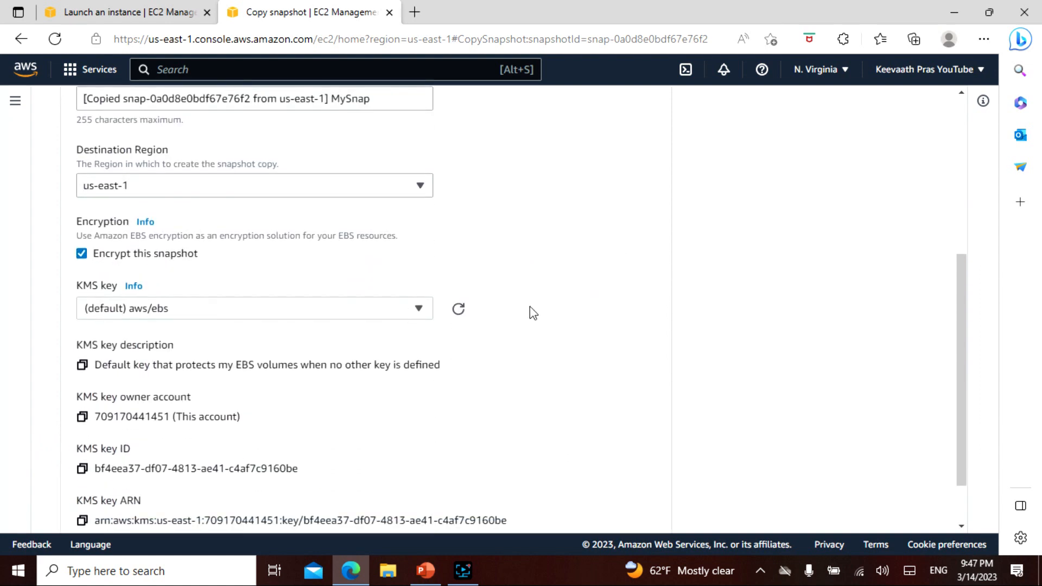
{"action": "scroll", "coordinate": [542, 297], "scroll_direction": "down", "scroll_amount": 1}
{"action": "left_click", "coordinate": [610, 505]}
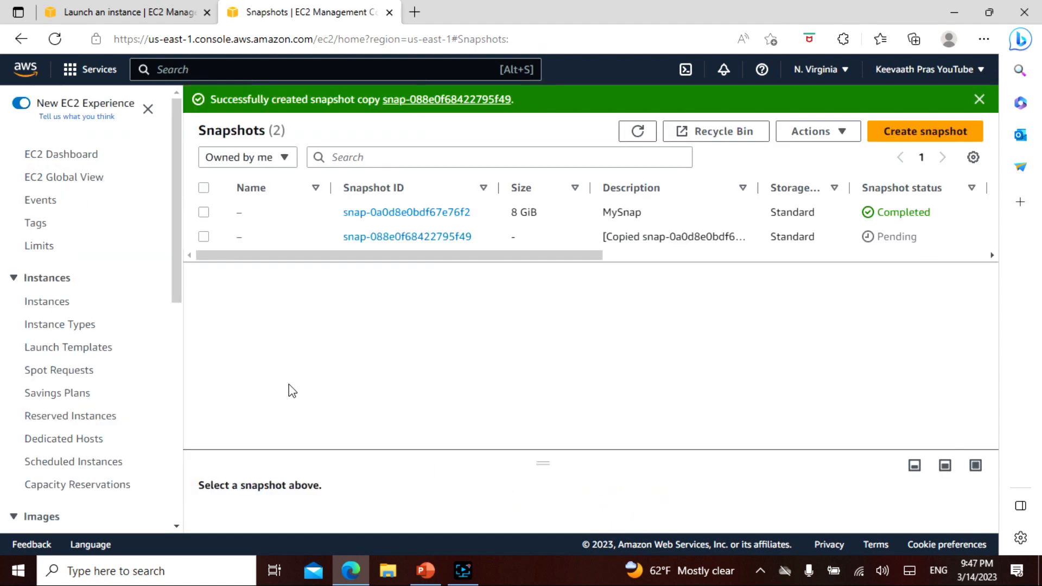
View the details of the new snapshot copy, including its encryption, and return to the snapshots list.
{"action": "left_click", "coordinate": [421, 106]}
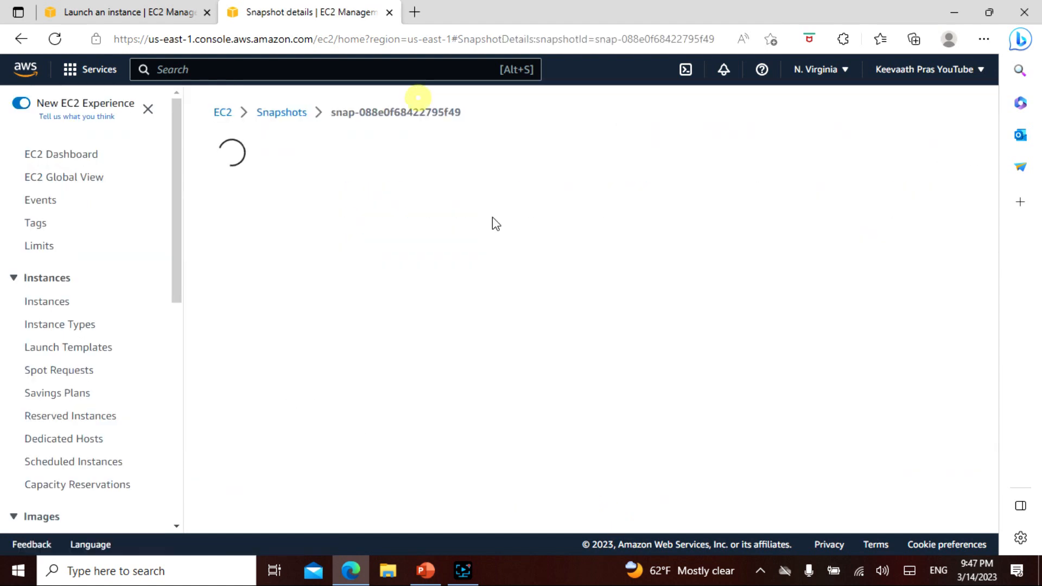
{"action": "scroll", "coordinate": [109, 337], "scroll_direction": "down", "scroll_amount": 5}
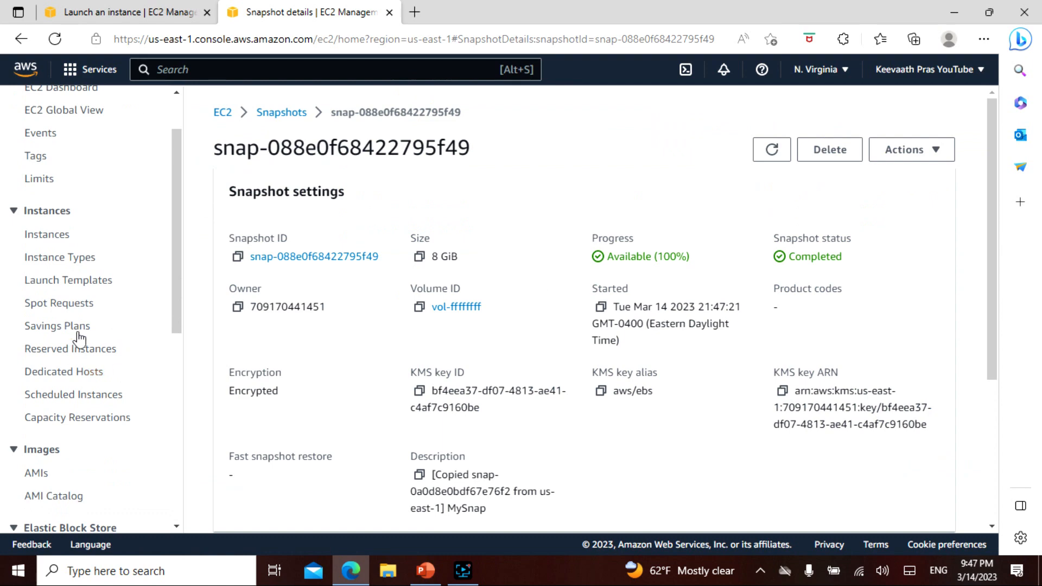
{"action": "scroll", "coordinate": [97, 358], "scroll_direction": "down", "scroll_amount": 1}
{"action": "left_click", "coordinate": [55, 374]}
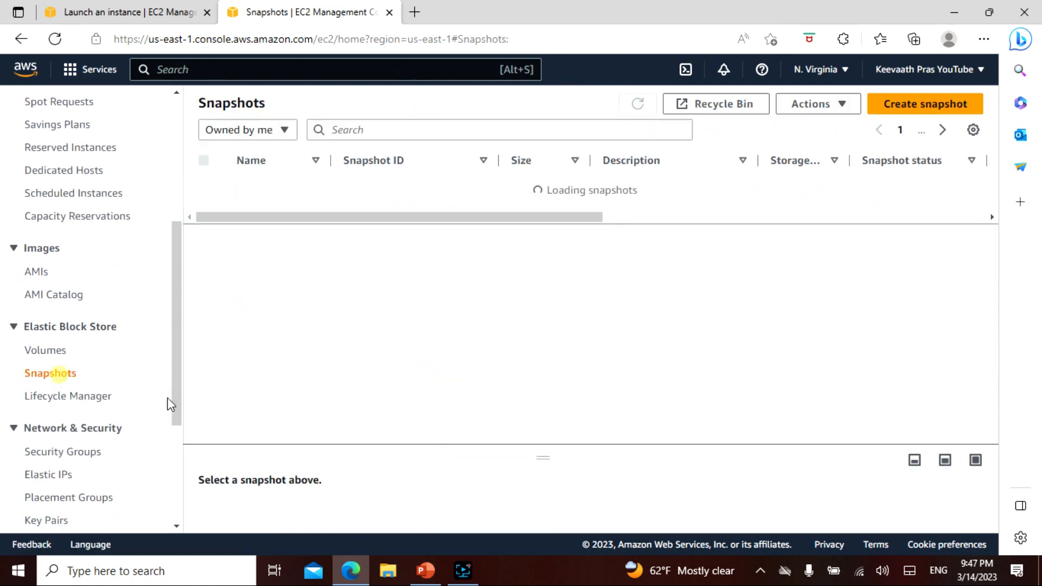
Start creating an image from the encrypted snapshot copy and name it SnapshotEncryptedAMI.
{"action": "mouse_move", "coordinate": [524, 232]}
{"action": "left_mouse_down"}
{"action": "mouse_move", "coordinate": [958, 230]}
{"action": "mouse_move", "coordinate": [514, 233]}
{"action": "left_mouse_up"}
{"action": "left_click", "coordinate": [203, 212]}
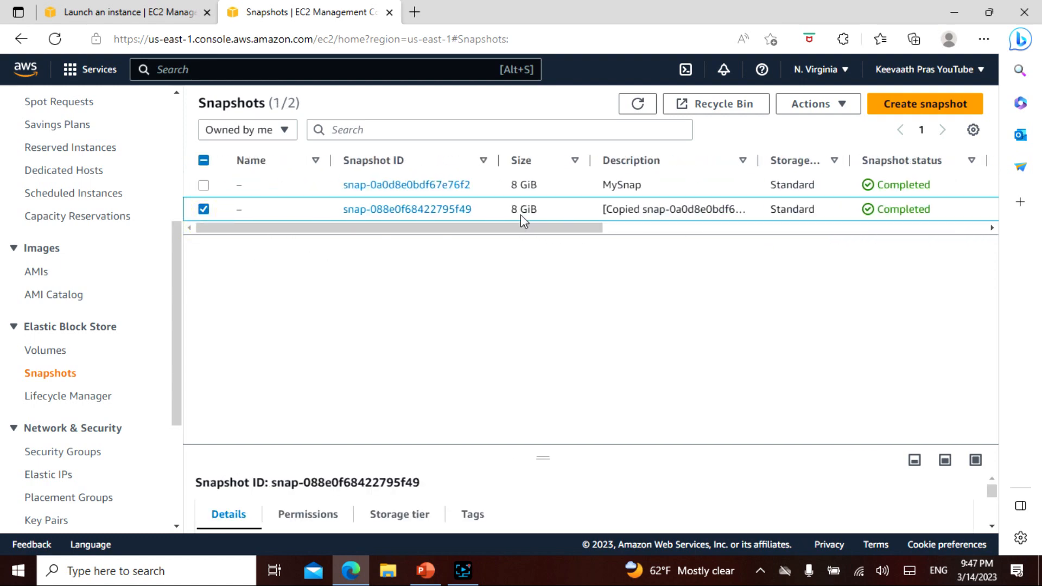
{"action": "left_click", "coordinate": [815, 109]}
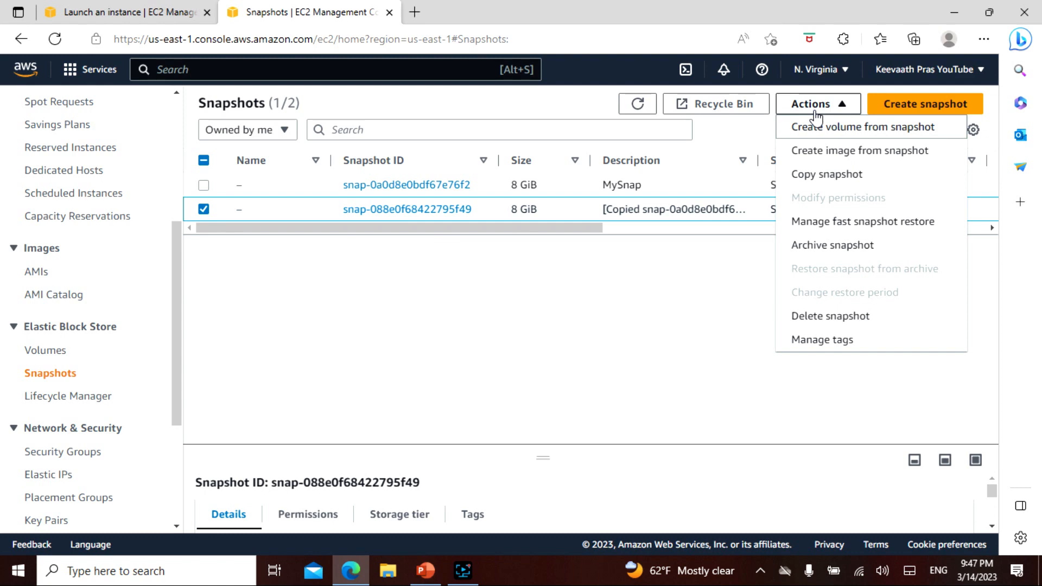
{"action": "left_click", "coordinate": [830, 150]}
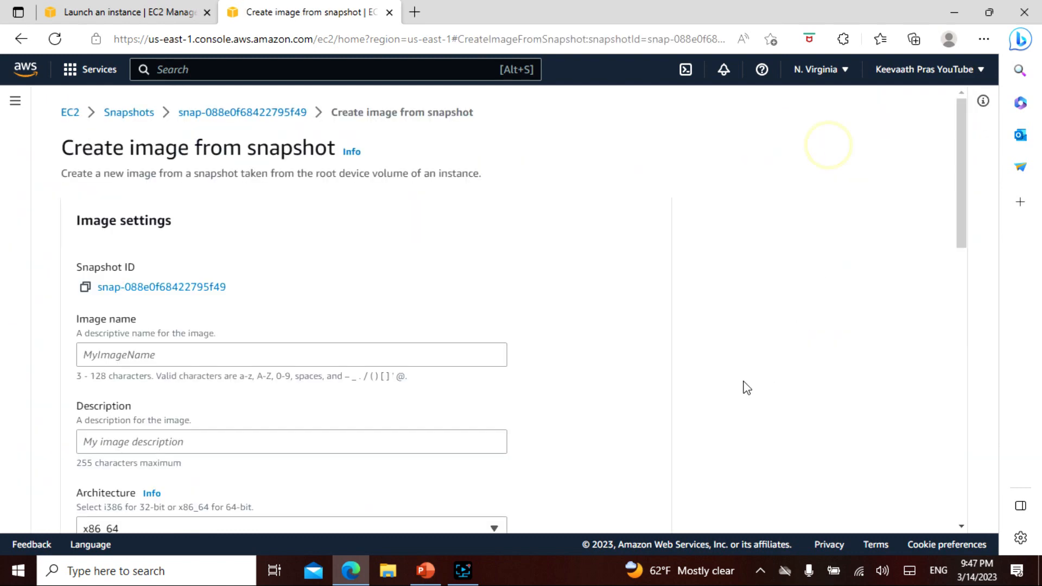
{"action": "left_click", "coordinate": [117, 356]}
{"action": "type", "text": "SnapshotEncryptedAMI"}
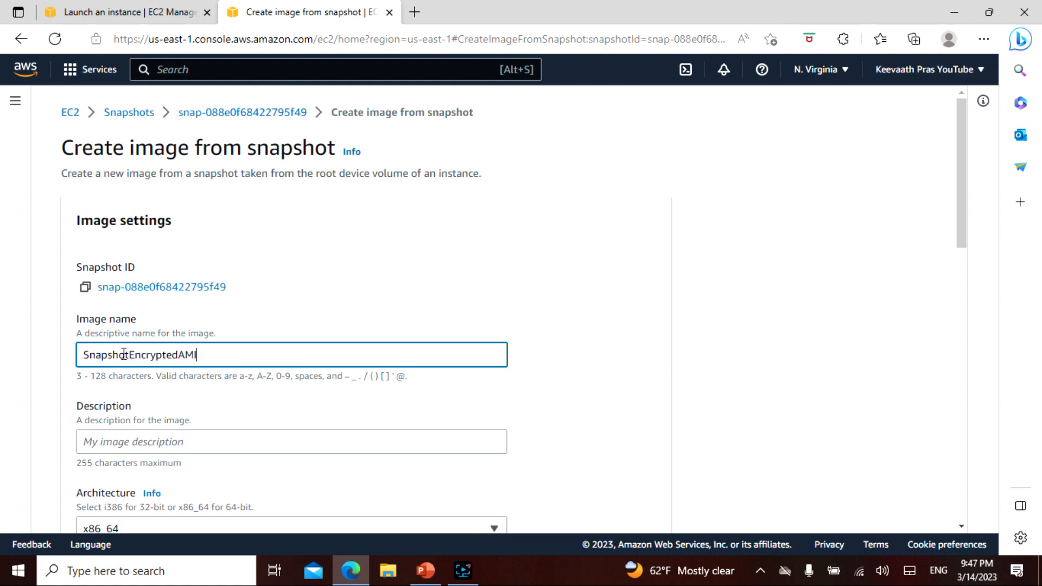
{"action": "left_click", "coordinate": [641, 323]}
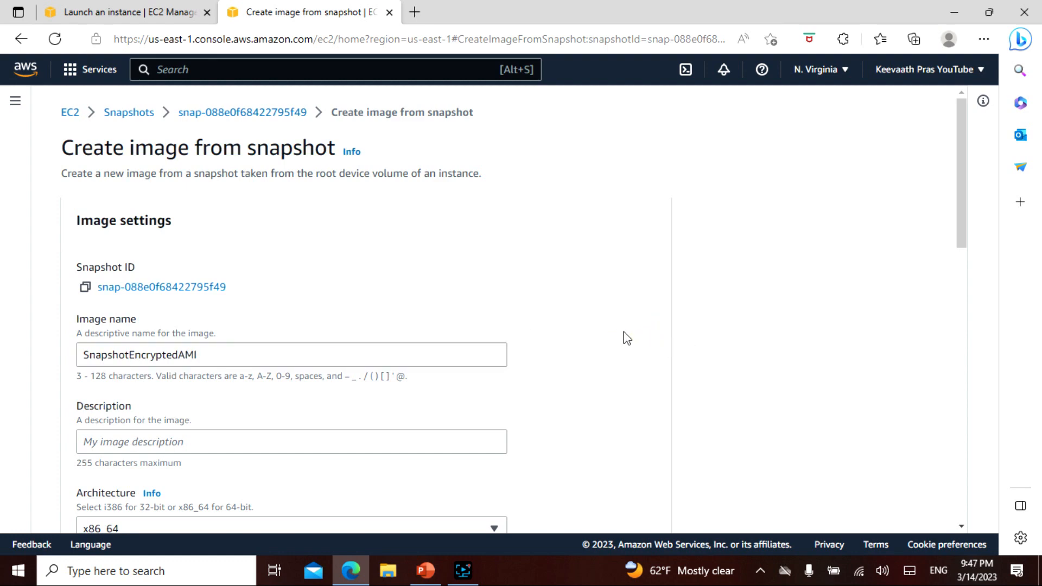
Set the image description to EncryptedAMI and create the image, keeping the remaining default settings.
{"action": "scroll", "coordinate": [229, 222], "scroll_direction": "down", "scroll_amount": 2}
{"action": "left_click_drag", "start_coordinate": [229, 220], "coordinate": [135, 217]}
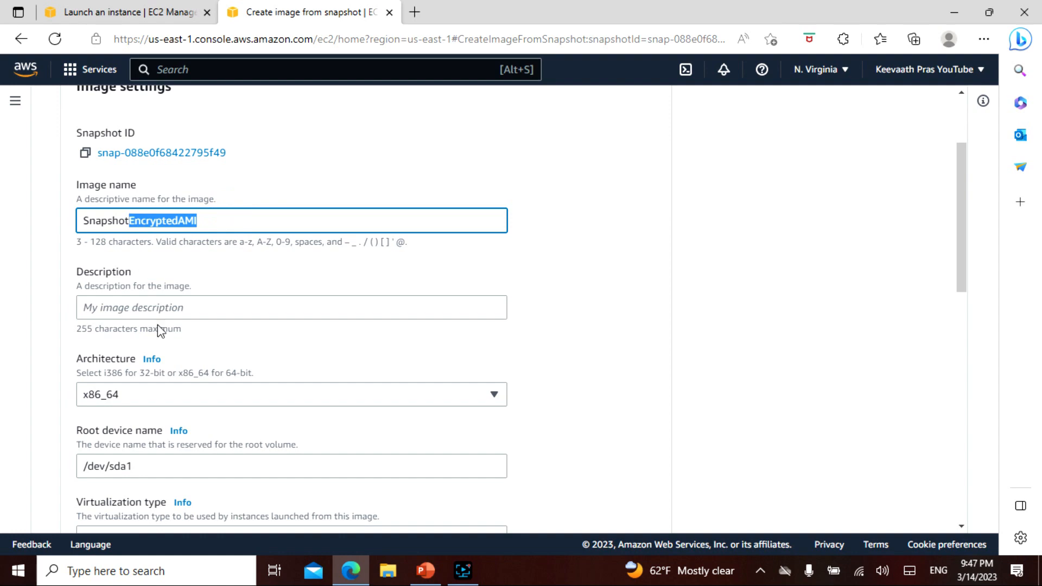
{"action": "left_click", "coordinate": [174, 307]}
{"action": "key", "text": "ctrl+v"}
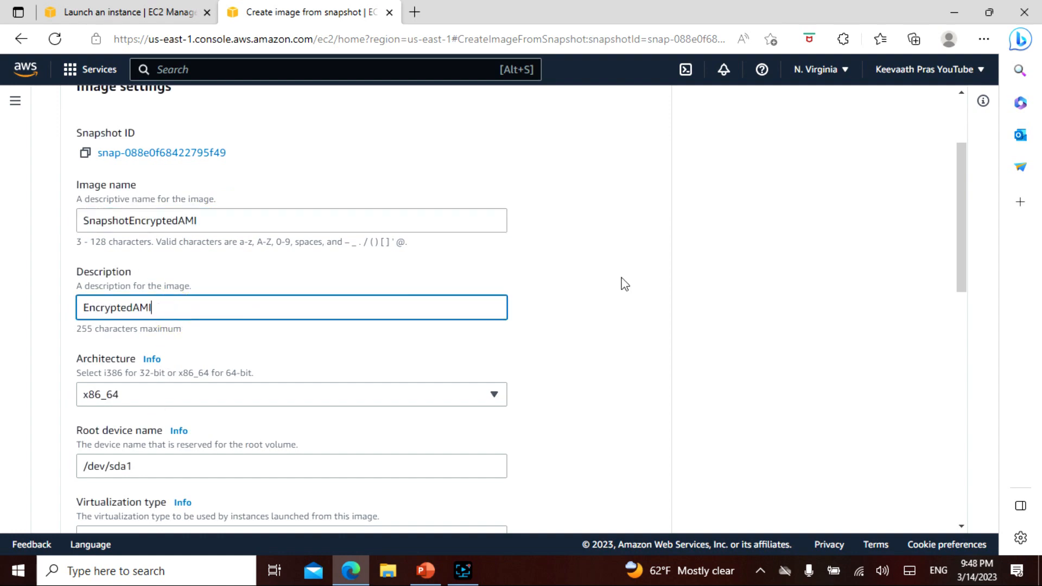
{"action": "scroll", "coordinate": [624, 283], "scroll_direction": "down", "scroll_amount": 1}
{"action": "scroll", "coordinate": [606, 279], "scroll_direction": "down", "scroll_amount": 9}
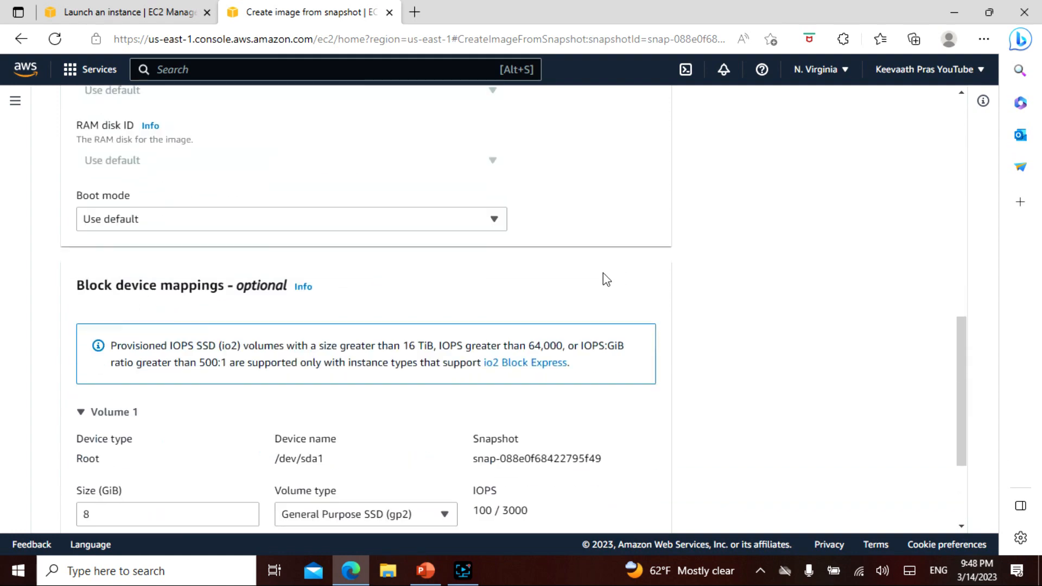
{"action": "scroll", "coordinate": [606, 280], "scroll_direction": "down", "scroll_amount": 1}
{"action": "left_click", "coordinate": [622, 506]}
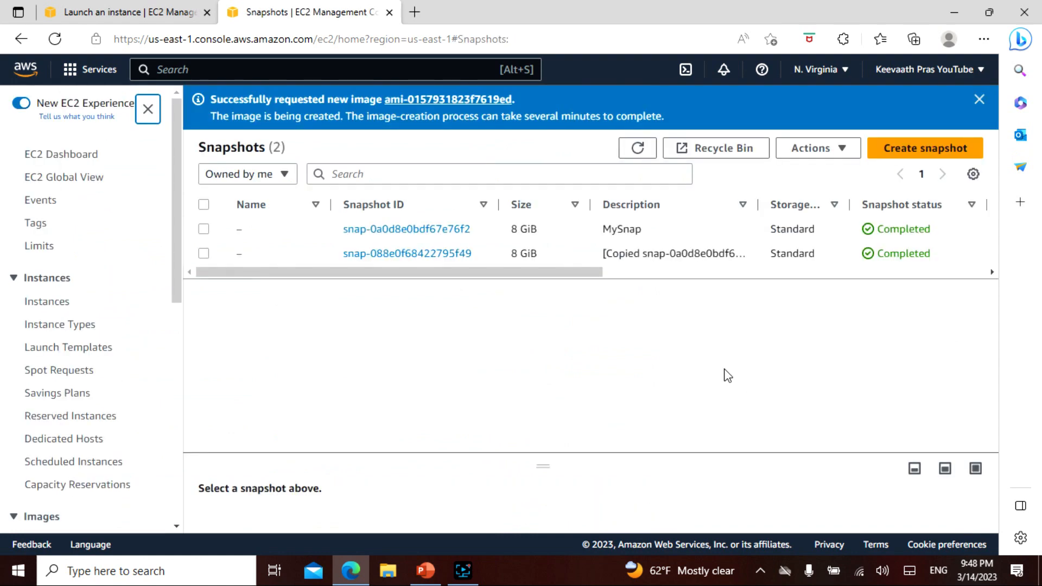
Open the requested image in the AMI list and start launching an instance from SnapshotEncryptedAMI.
{"action": "left_click", "coordinate": [421, 100]}
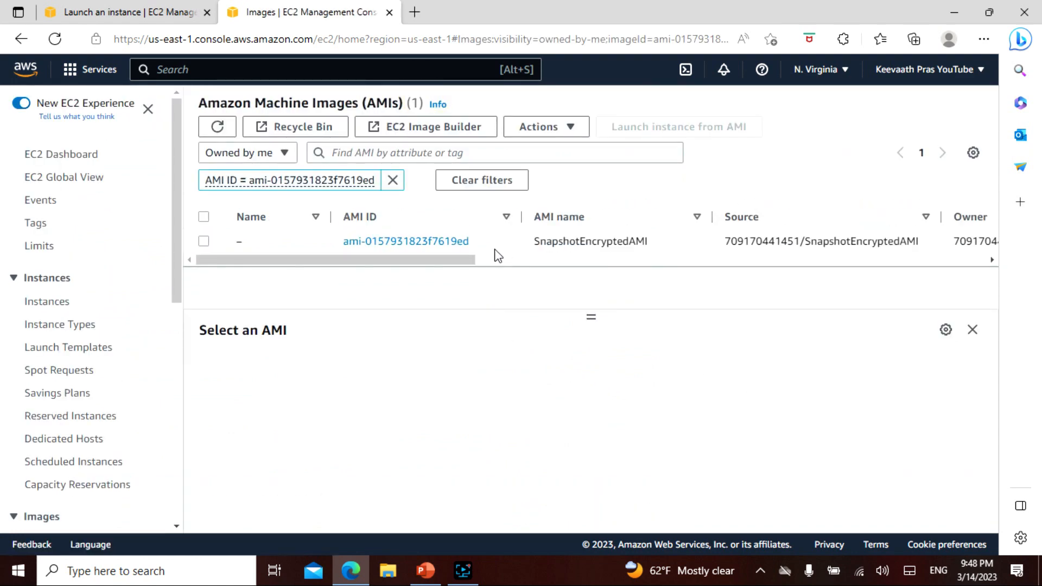
{"action": "left_click_drag", "start_coordinate": [454, 261], "coordinate": [302, 265]}
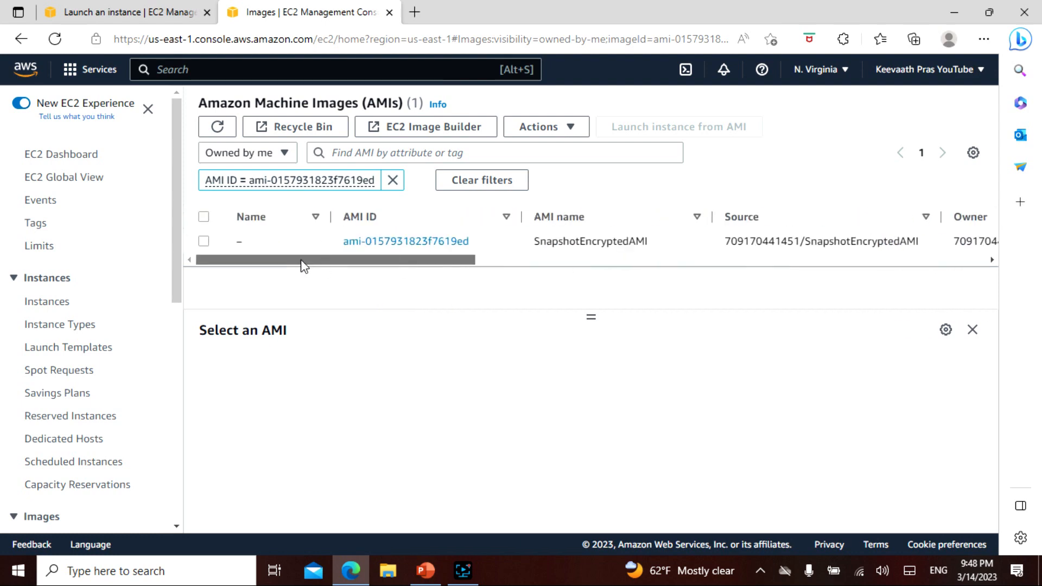
{"action": "left_click", "coordinate": [206, 243]}
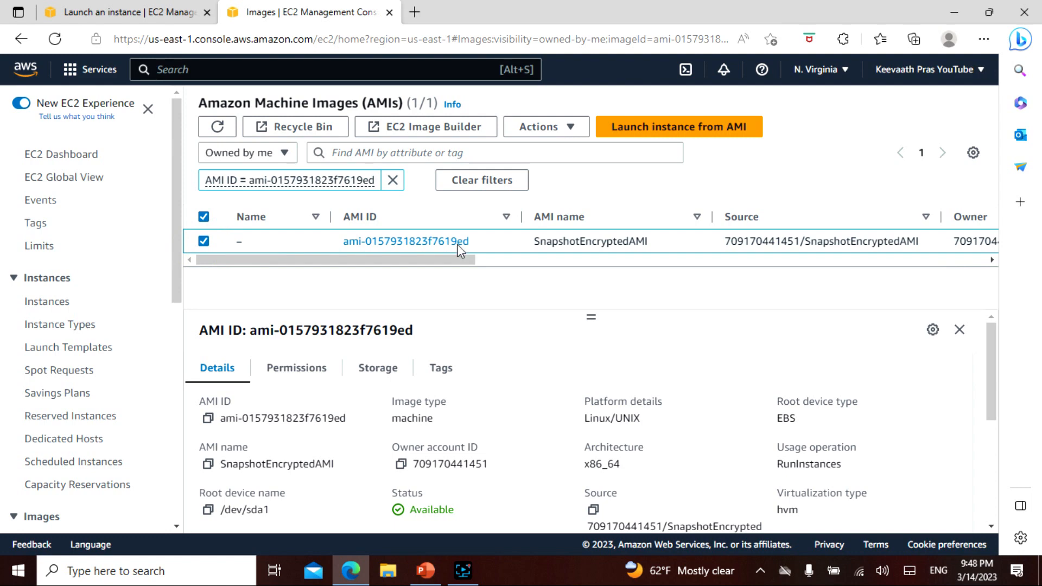
{"action": "left_click", "coordinate": [630, 132]}
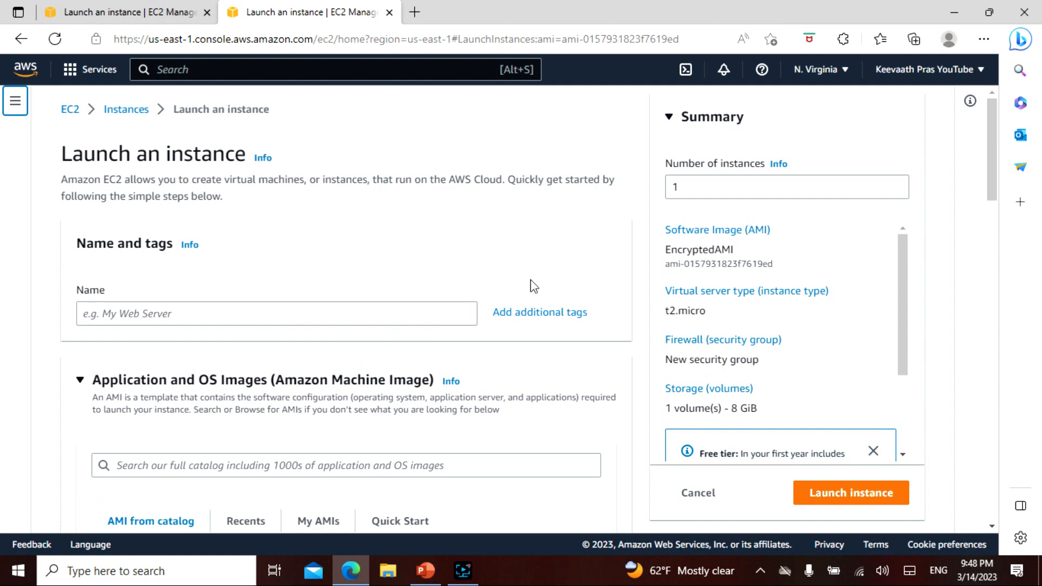
Try to launch the instance without a key pair, and select the existing rsa key pair.
{"action": "scroll", "coordinate": [544, 288], "scroll_direction": "down", "scroll_amount": 2}
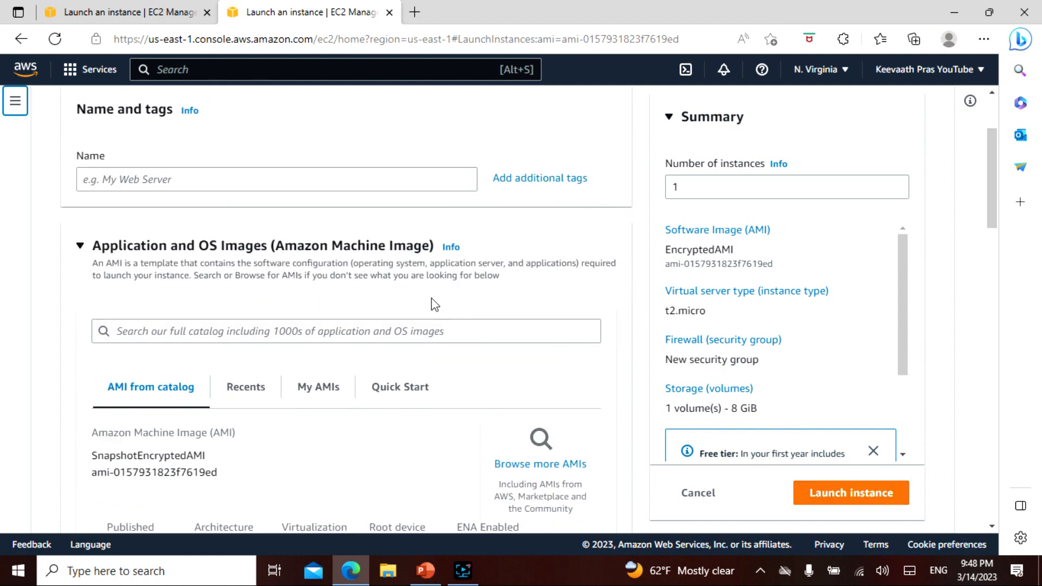
{"action": "scroll", "coordinate": [434, 304], "scroll_direction": "down", "scroll_amount": 2}
{"action": "left_click", "coordinate": [852, 498]}
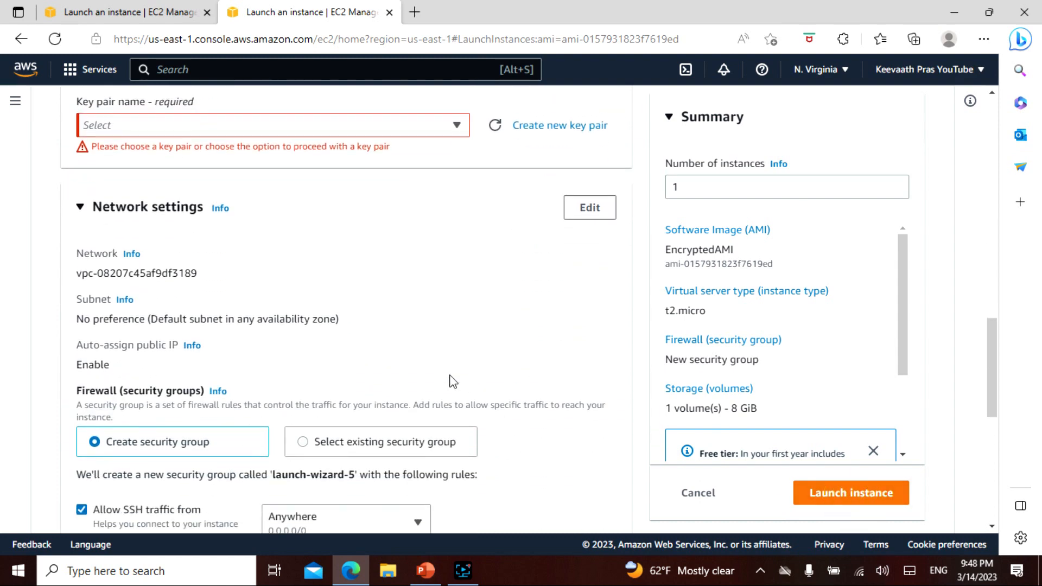
{"action": "left_click", "coordinate": [263, 121]}
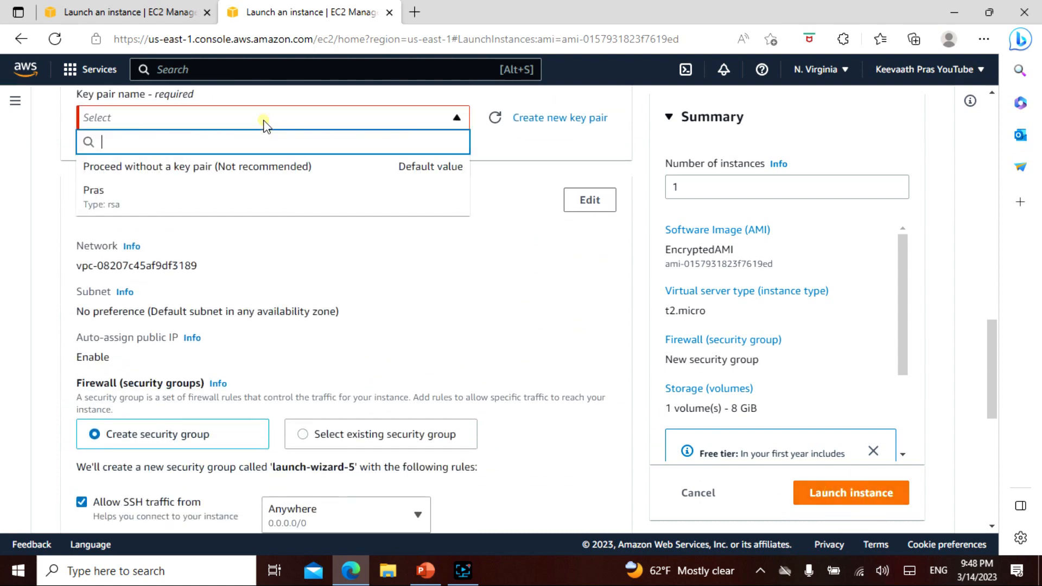
{"action": "left_click", "coordinate": [166, 195]}
Assign the existing security group launch-wizard-1 and launch the instance.
{"action": "scroll", "coordinate": [408, 285], "scroll_direction": "down", "scroll_amount": 2}
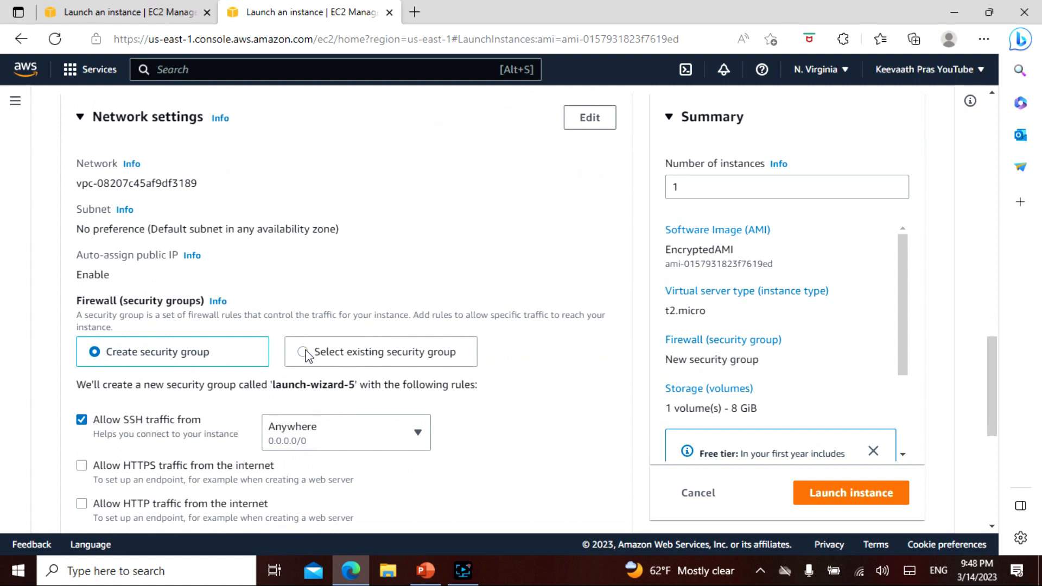
{"action": "left_click", "coordinate": [303, 352]}
{"action": "scroll", "coordinate": [479, 326], "scroll_direction": "down", "scroll_amount": 1}
{"action": "left_click", "coordinate": [201, 341]}
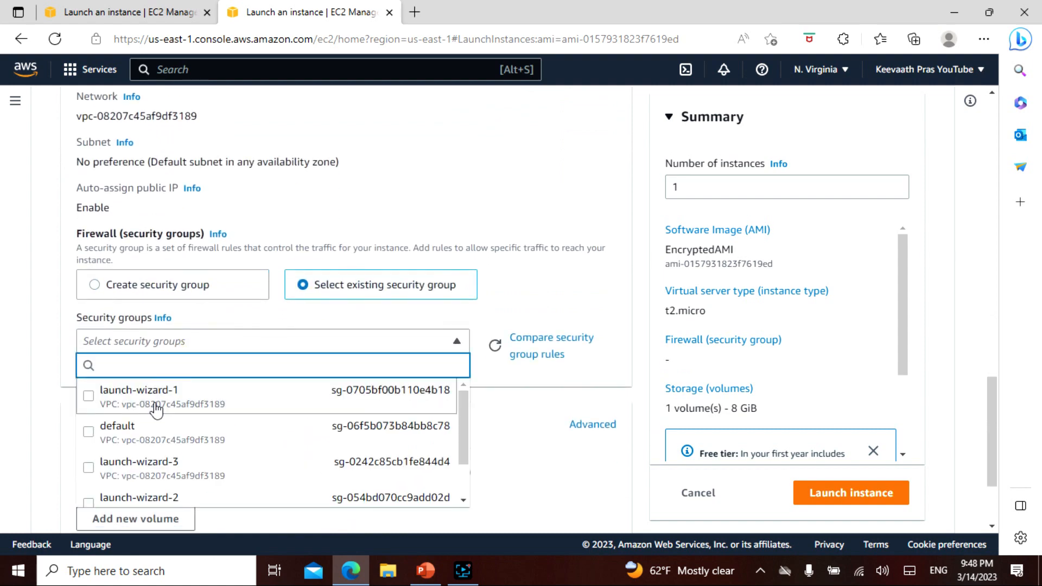
{"action": "left_click", "coordinate": [154, 402]}
{"action": "left_click", "coordinate": [809, 494]}
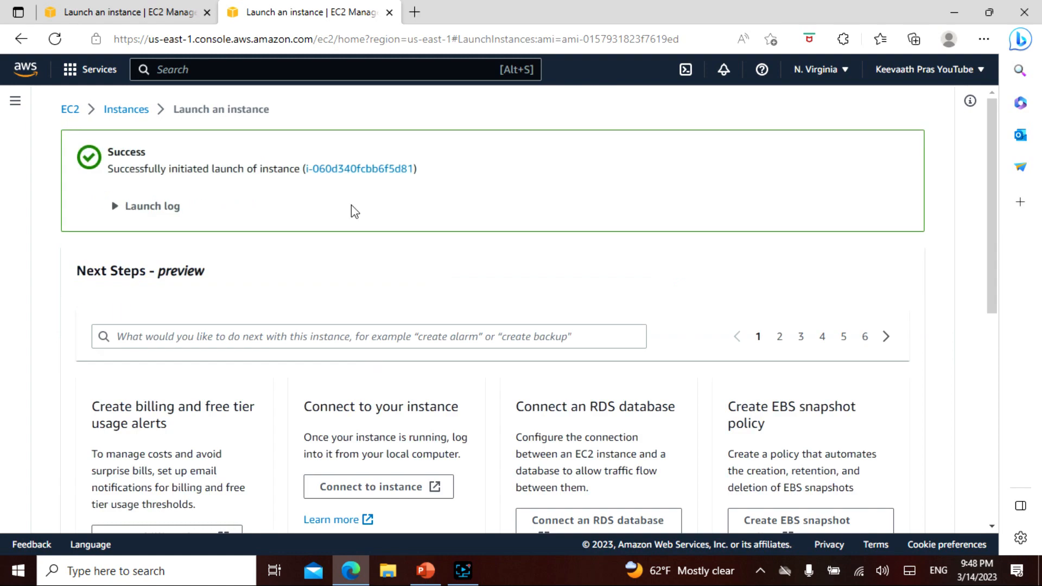
Open the launched instance in the instances list, remove the instance ID filter and refresh the list.
{"action": "left_click", "coordinate": [354, 169]}
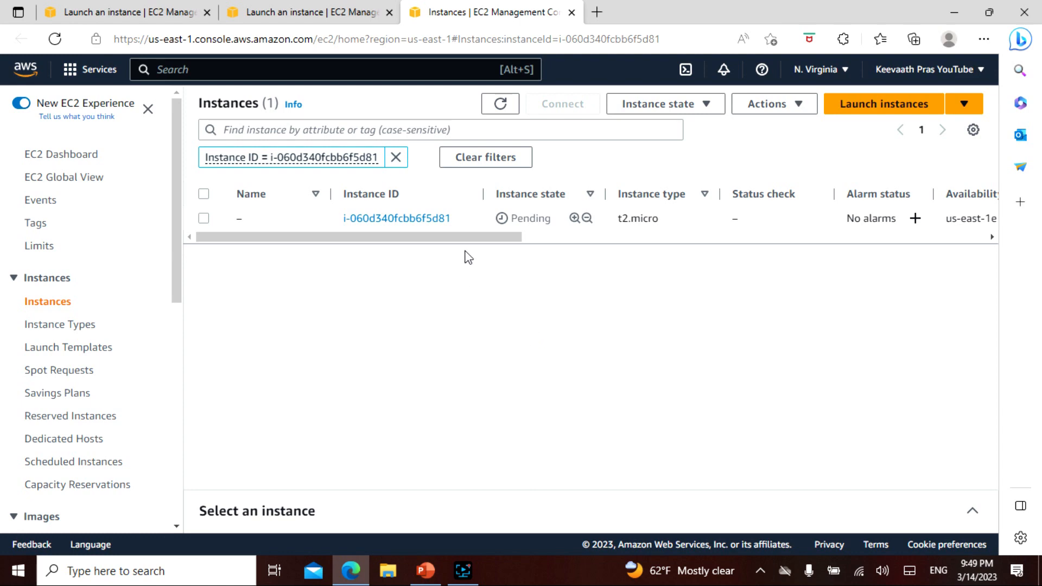
{"action": "left_click_drag", "start_coordinate": [469, 241], "coordinate": [325, 237]}
{"action": "left_click", "coordinate": [396, 158]}
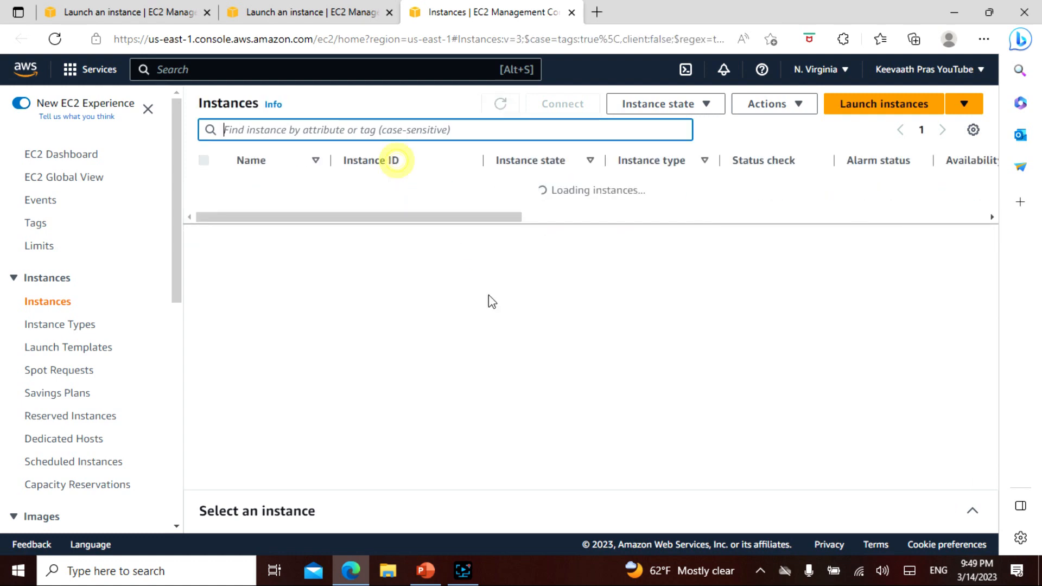
{"action": "left_click", "coordinate": [501, 104]}
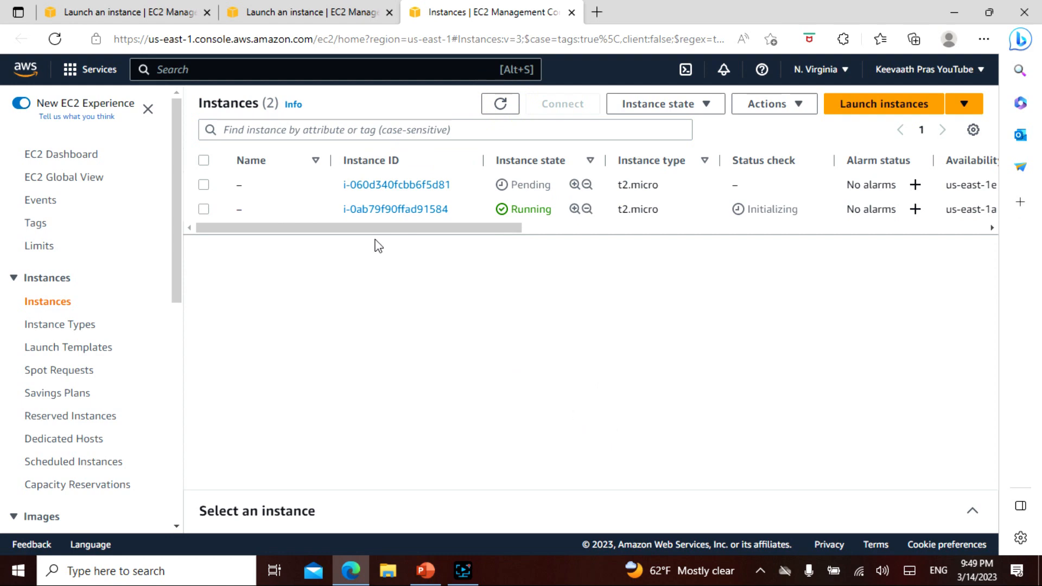
{"action": "left_click_drag", "start_coordinate": [373, 228], "coordinate": [352, 264]}
Select the new instance launched from the encrypted AMI, examine its list columns, and deselect it.
{"action": "left_click", "coordinate": [203, 185]}
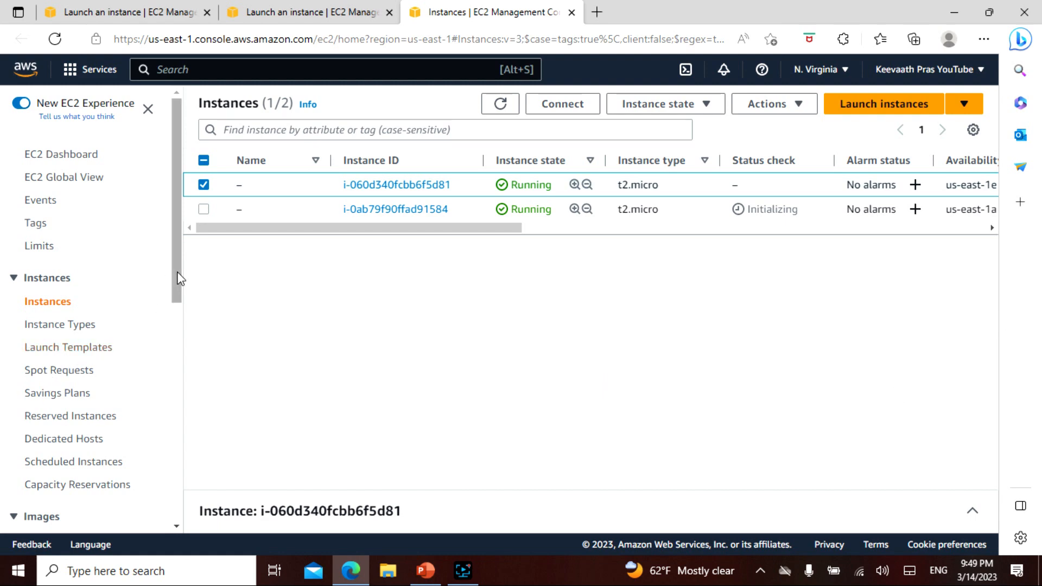
{"action": "mouse_move", "coordinate": [181, 279]}
{"action": "left_mouse_down"}
{"action": "mouse_move", "coordinate": [187, 406]}
{"action": "mouse_move", "coordinate": [163, 502]}
{"action": "mouse_move", "coordinate": [181, 259]}
{"action": "left_mouse_up"}
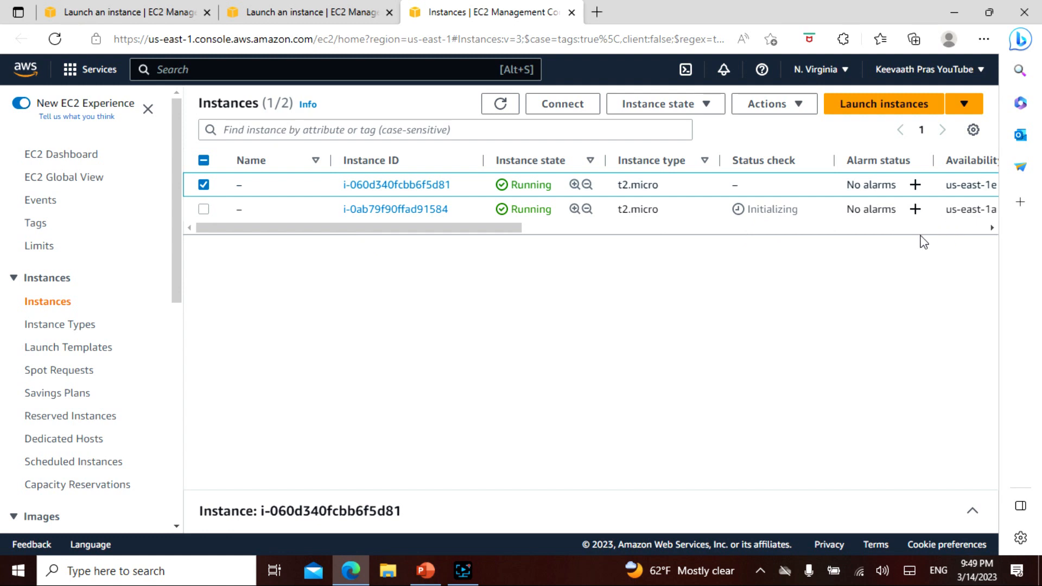
{"action": "left_click_drag", "start_coordinate": [510, 228], "coordinate": [434, 233]}
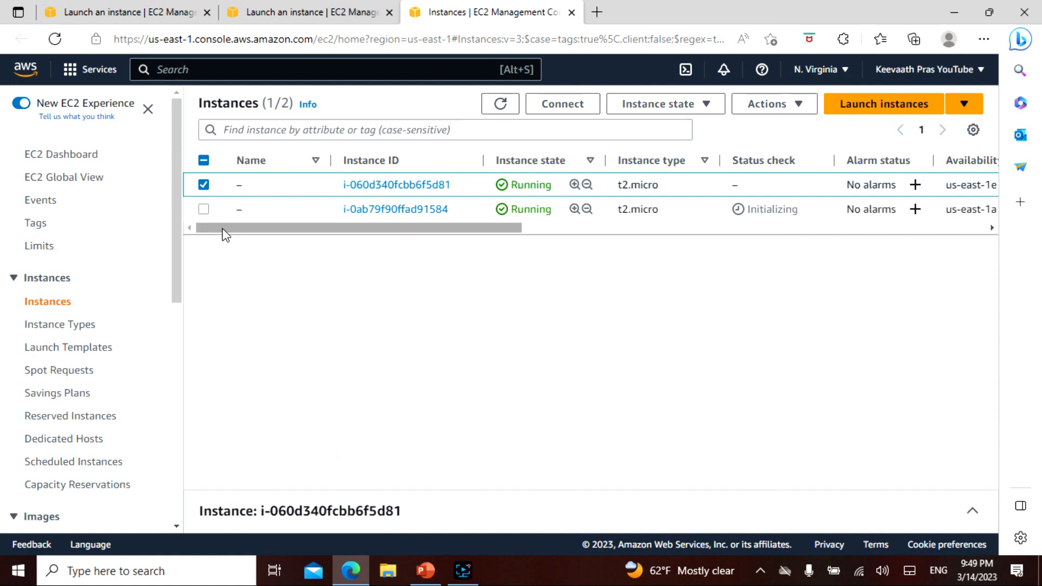
{"action": "left_click", "coordinate": [203, 185]}
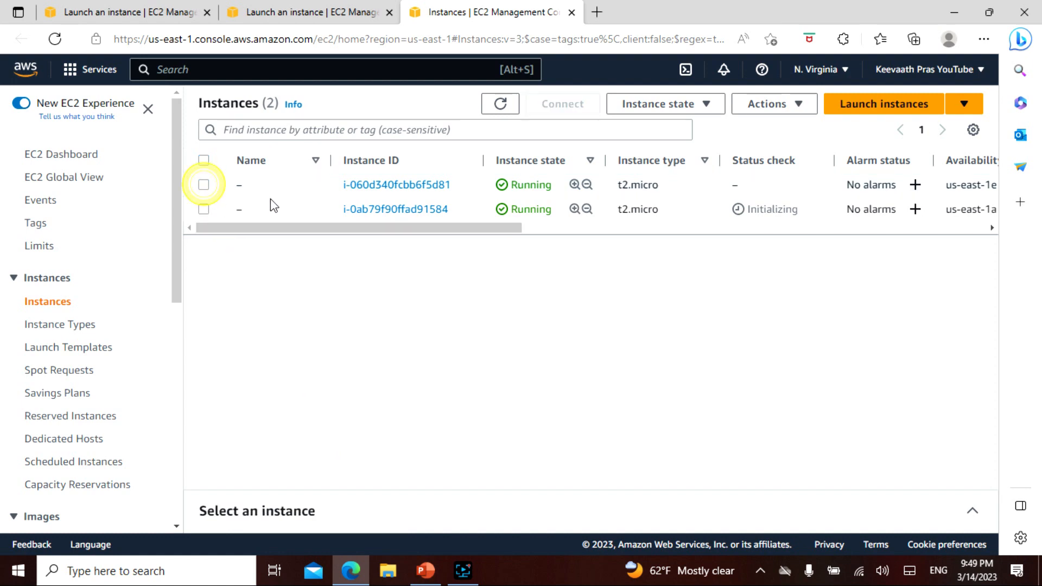
Open the instance launched from the encrypted AMI and examine its summary and instance details, including the AMI name.
{"action": "left_click", "coordinate": [381, 185]}
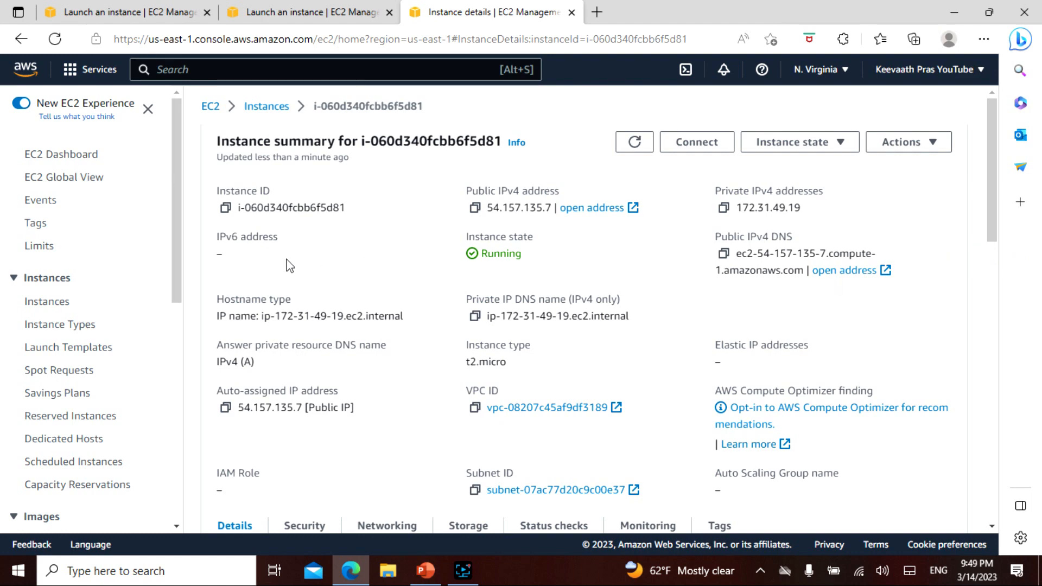
{"action": "scroll", "coordinate": [904, 305], "scroll_direction": "down", "scroll_amount": 1}
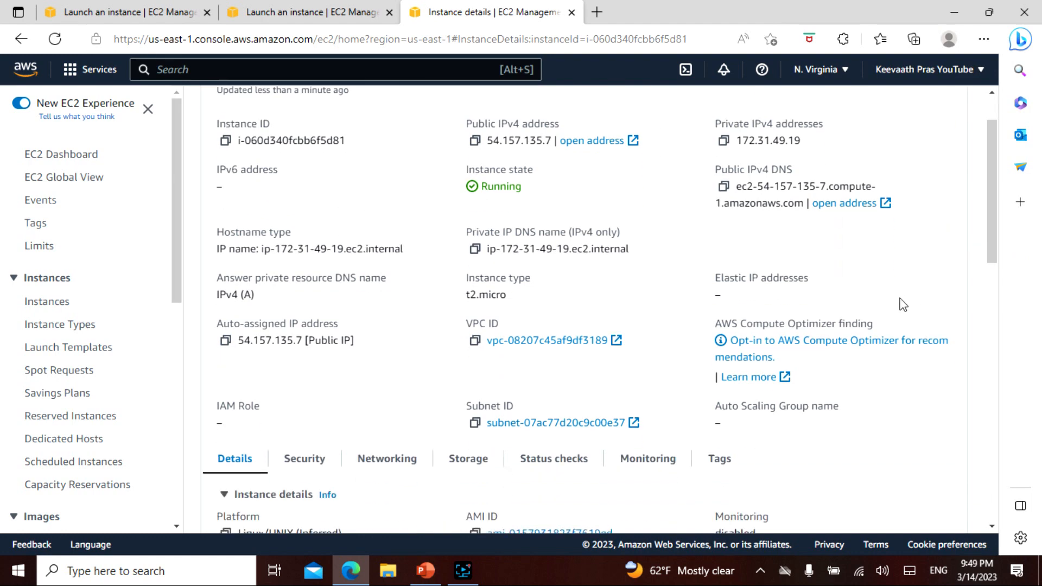
{"action": "scroll", "coordinate": [903, 305], "scroll_direction": "down", "scroll_amount": 3}
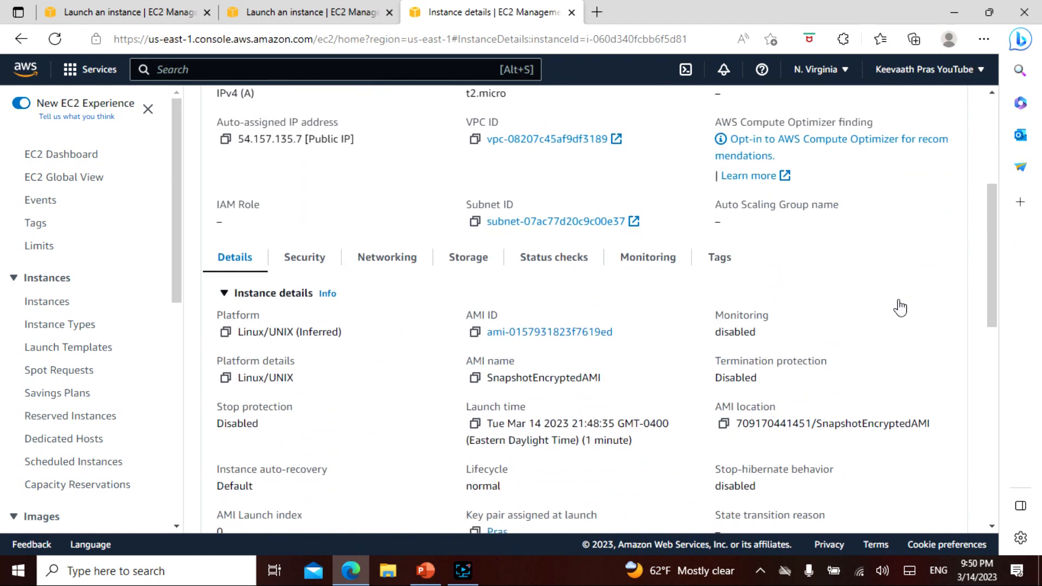
{"action": "scroll", "coordinate": [898, 305], "scroll_direction": "down", "scroll_amount": 1}
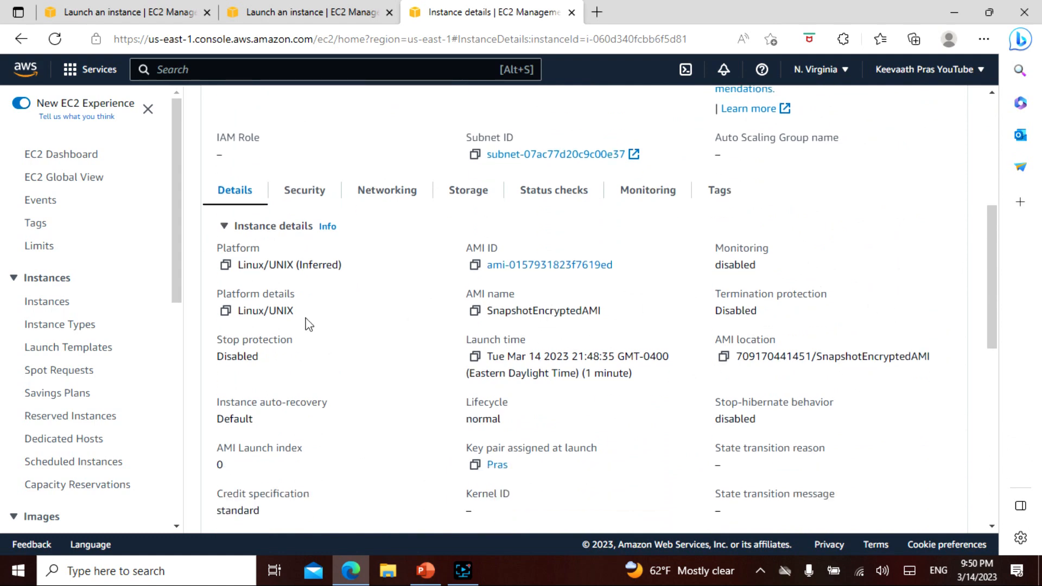
{"action": "scroll", "coordinate": [308, 324], "scroll_direction": "down", "scroll_amount": 1}
{"action": "scroll", "coordinate": [309, 323], "scroll_direction": "down", "scroll_amount": 4}
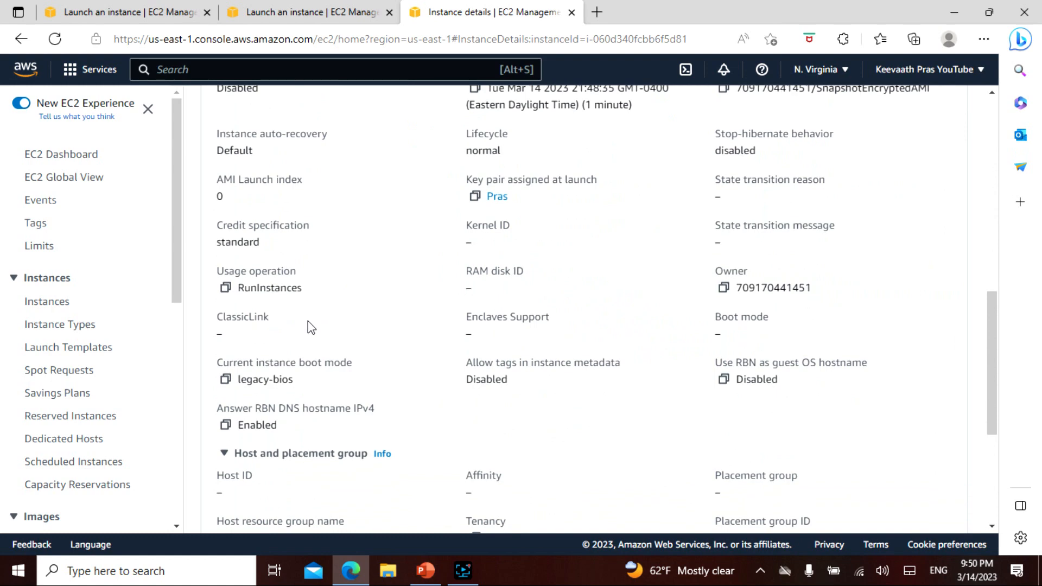
{"action": "scroll", "coordinate": [412, 369], "scroll_direction": "down", "scroll_amount": 3}
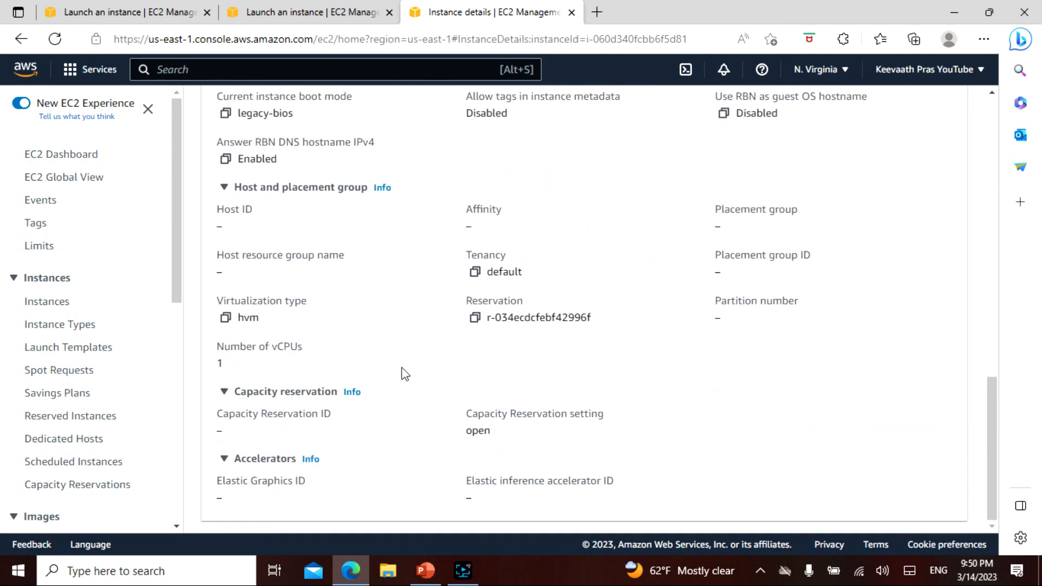
{"action": "scroll", "coordinate": [401, 377], "scroll_direction": "up", "scroll_amount": 7}
{"action": "scroll", "coordinate": [353, 304], "scroll_direction": "up", "scroll_amount": 1}
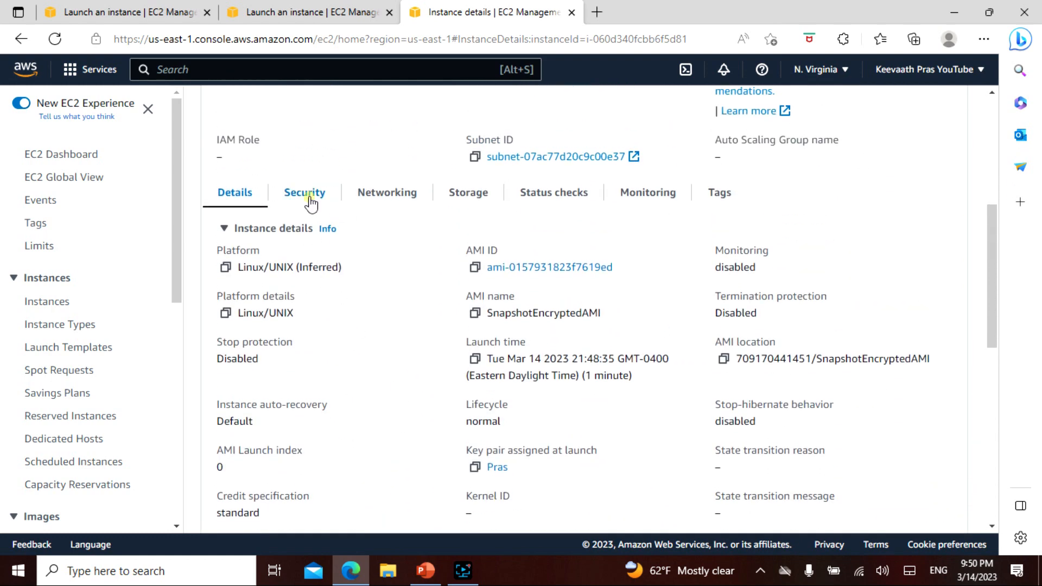
Review the new instance's security details, including its inbound and outbound rules.
{"action": "left_click", "coordinate": [305, 194]}
{"action": "scroll", "coordinate": [924, 312], "scroll_direction": "down", "scroll_amount": 3}
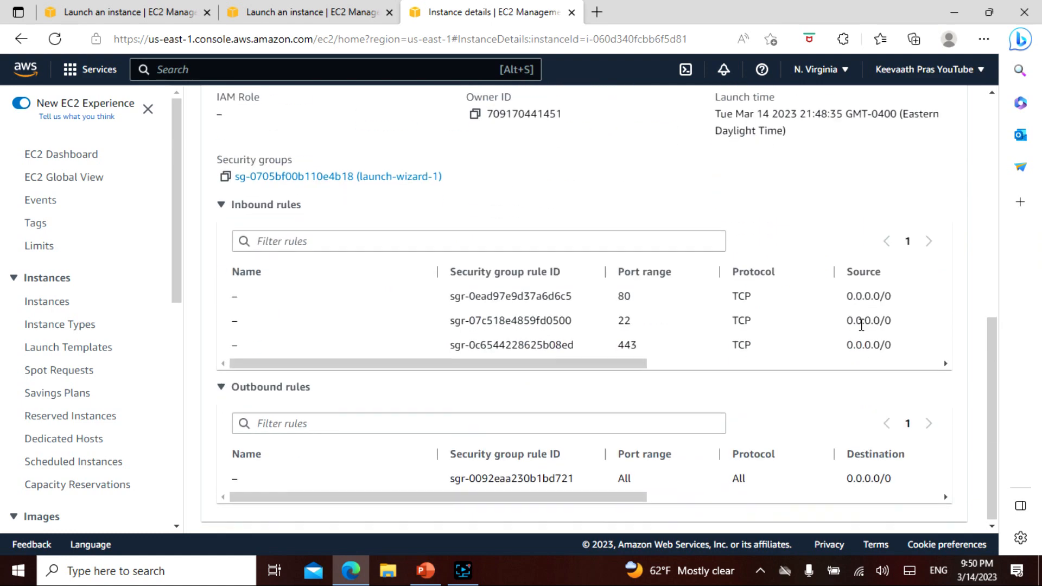
{"action": "scroll", "coordinate": [702, 369], "scroll_direction": "up", "scroll_amount": 7}
{"action": "scroll", "coordinate": [434, 417], "scroll_direction": "down", "scroll_amount": 1}
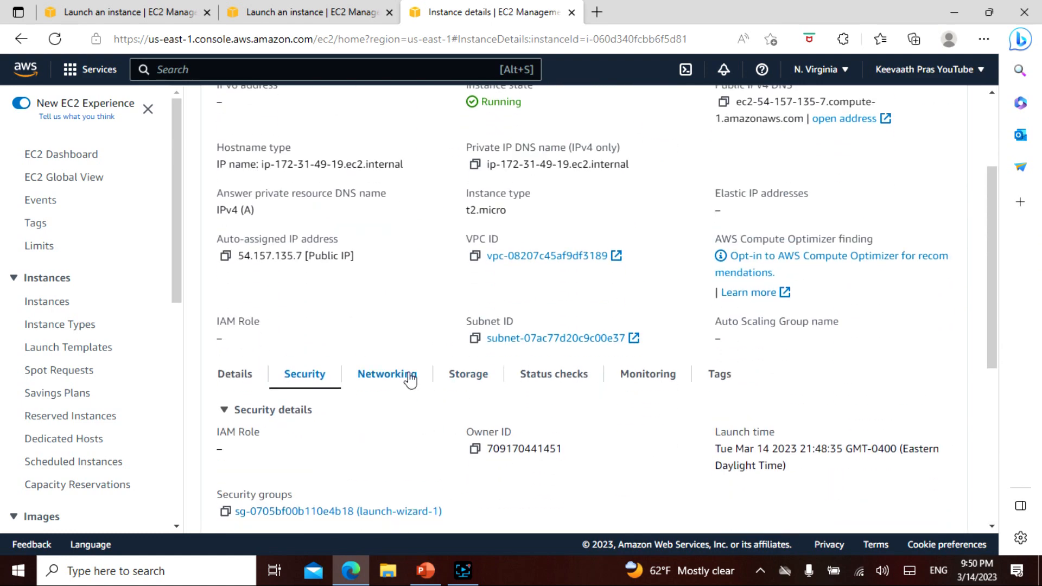
Examine the new instance's storage details and check its block device's encryption status and KMS key ID.
{"action": "left_click", "coordinate": [473, 379]}
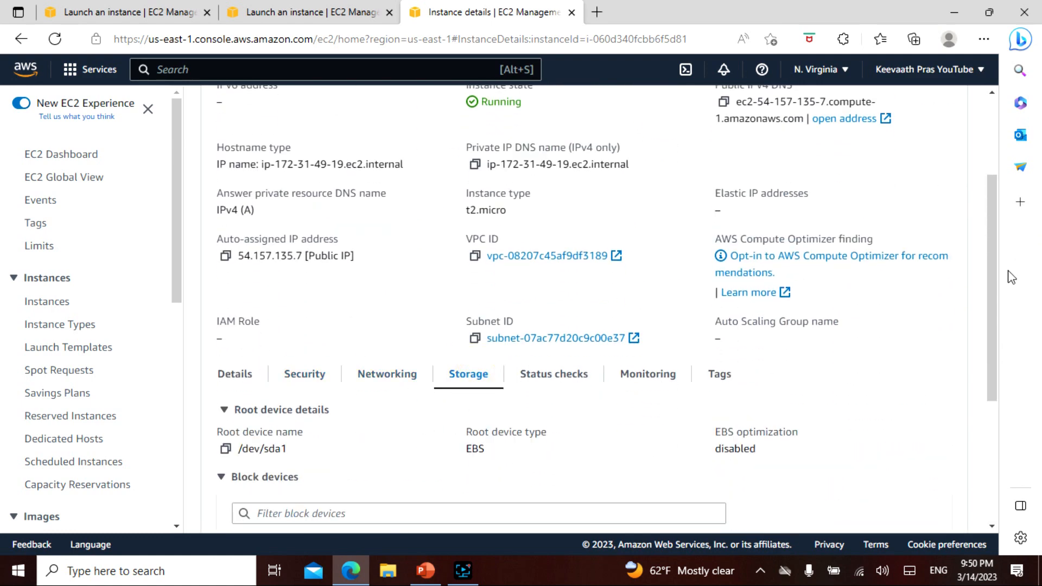
{"action": "scroll", "coordinate": [984, 287], "scroll_direction": "down", "scroll_amount": 1}
{"action": "scroll", "coordinate": [971, 285], "scroll_direction": "down", "scroll_amount": 1}
{"action": "scroll", "coordinate": [562, 411], "scroll_direction": "down", "scroll_amount": 1}
{"action": "left_click_drag", "start_coordinate": [572, 388], "coordinate": [841, 390]}
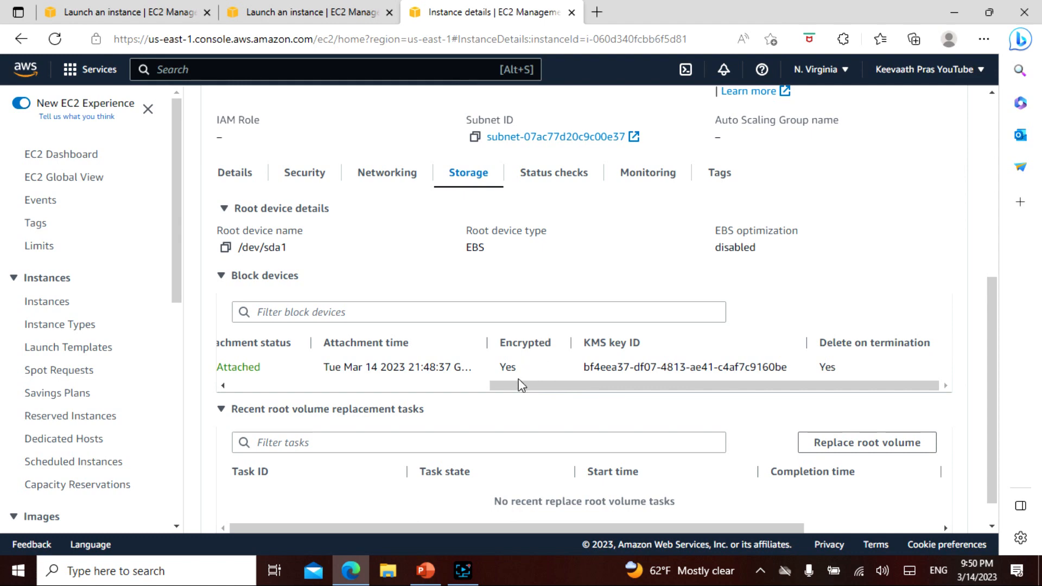
{"action": "left_click_drag", "start_coordinate": [517, 387], "coordinate": [251, 388]}
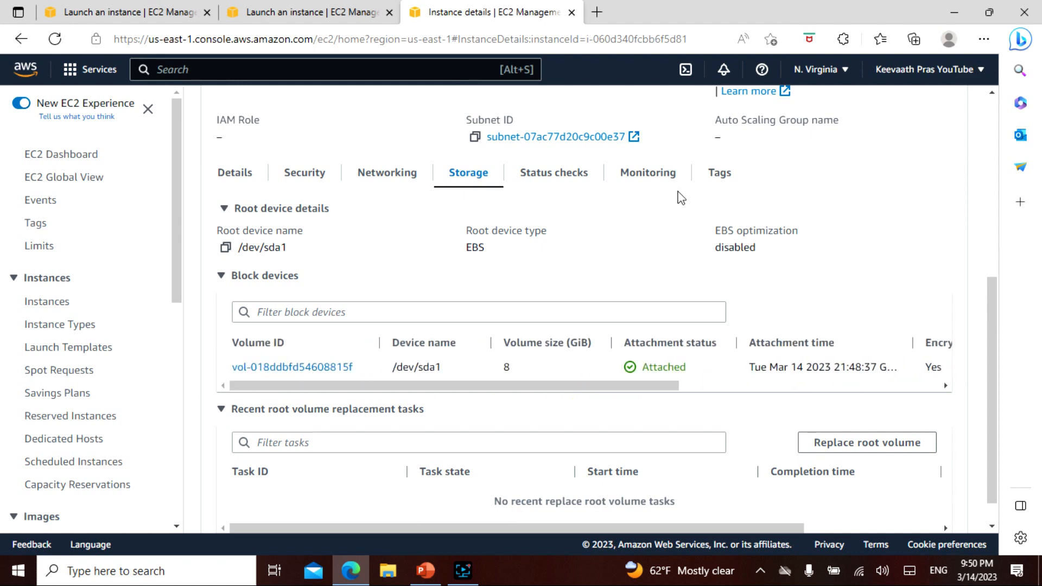
{"action": "scroll", "coordinate": [679, 198], "scroll_direction": "up", "scroll_amount": 7}
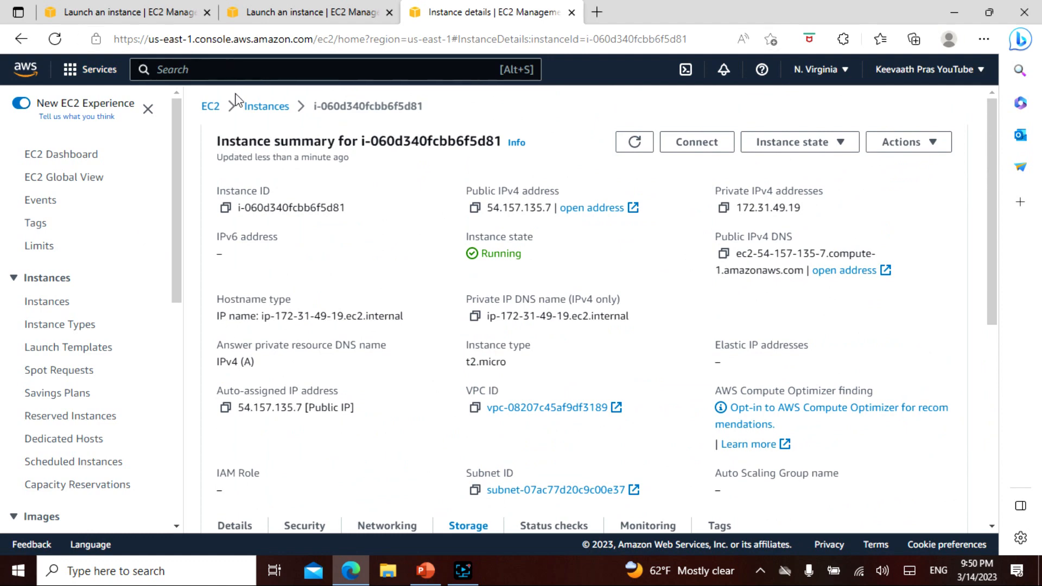
Open the original instance from the instances list and check the encryption status of its block devices.
{"action": "left_click", "coordinate": [266, 106]}
{"action": "left_click", "coordinate": [424, 209]}
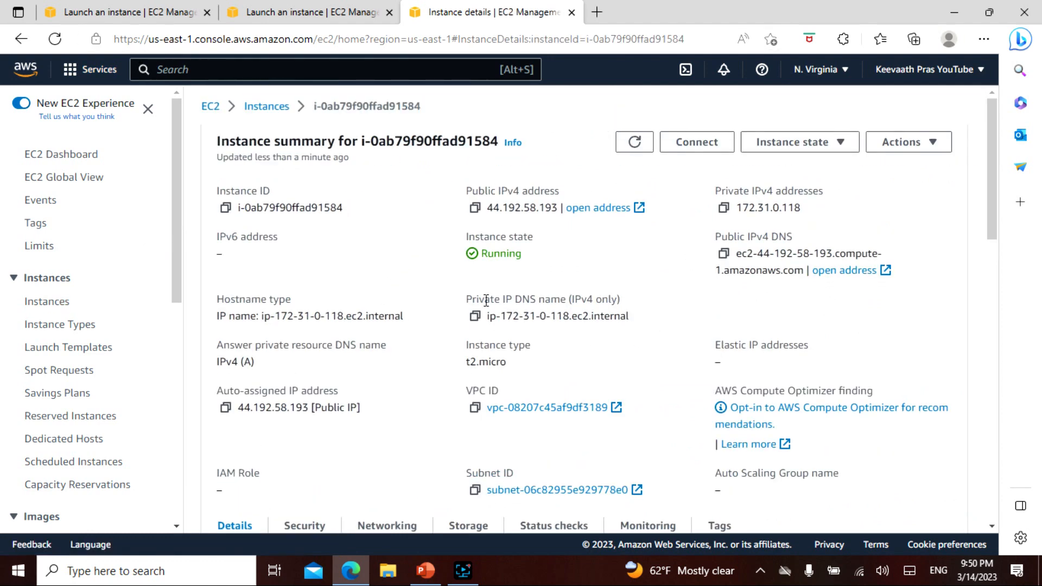
{"action": "scroll", "coordinate": [376, 320], "scroll_direction": "down", "scroll_amount": 3}
{"action": "left_click", "coordinate": [455, 324]}
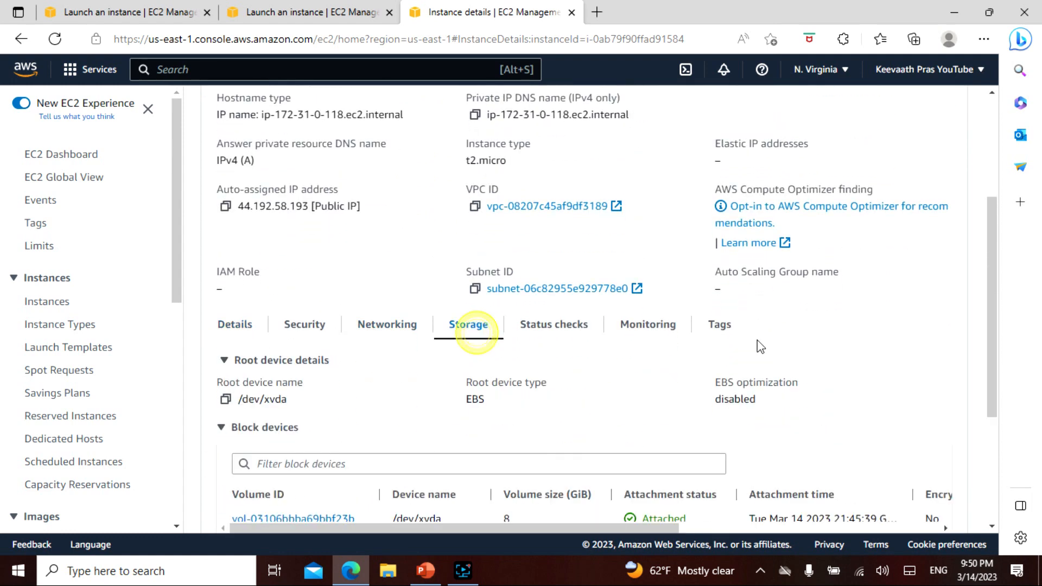
{"action": "scroll", "coordinate": [693, 347], "scroll_direction": "down", "scroll_amount": 2}
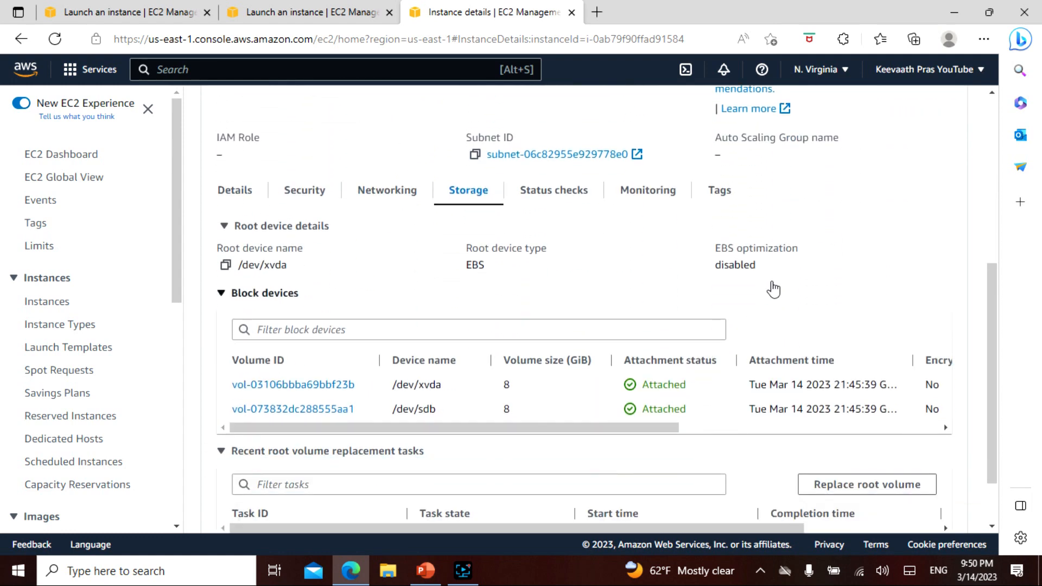
{"action": "left_click_drag", "start_coordinate": [663, 427], "coordinate": [662, 427]}
{"action": "scroll", "coordinate": [779, 361], "scroll_direction": "down", "scroll_amount": 2}
{"action": "left_click_drag", "start_coordinate": [748, 496], "coordinate": [884, 496]}
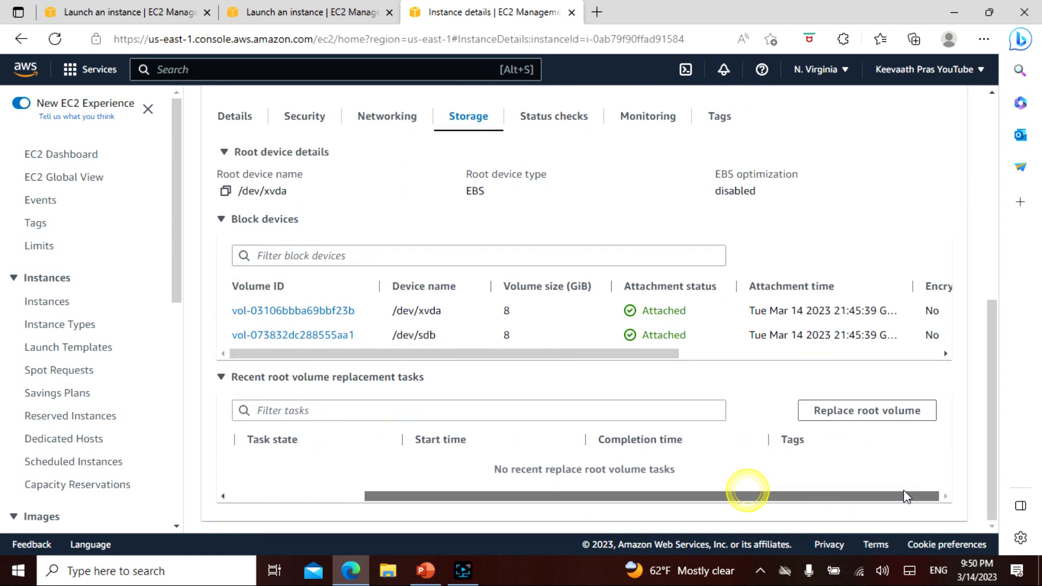
{"action": "left_click_drag", "start_coordinate": [675, 353], "coordinate": [294, 355]}
{"action": "scroll", "coordinate": [551, 127], "scroll_direction": "up", "scroll_amount": 2}
{"action": "scroll", "coordinate": [550, 128], "scroll_direction": "up", "scroll_amount": 4}
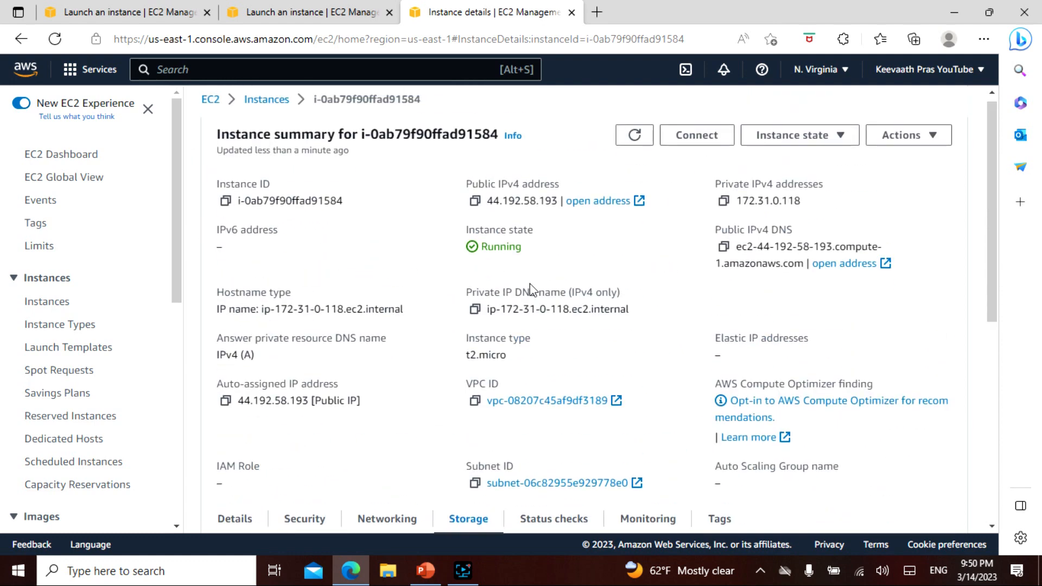
Select all three EBS volumes from the EC2 volumes list, try to detach them with the confirmation text detach, and dismiss the error notice.
{"action": "left_click", "coordinate": [212, 107]}
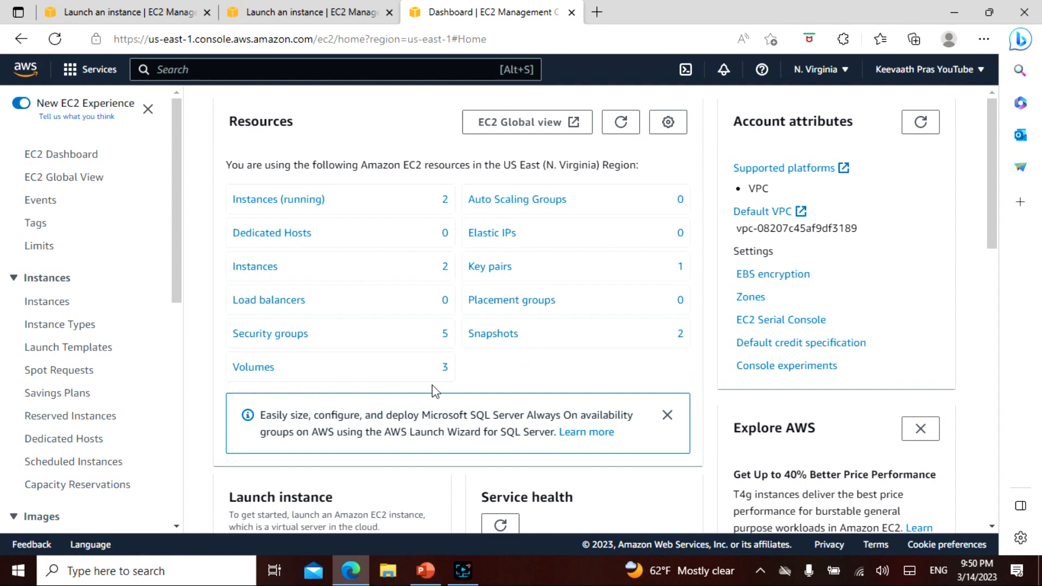
{"action": "left_click", "coordinate": [268, 375]}
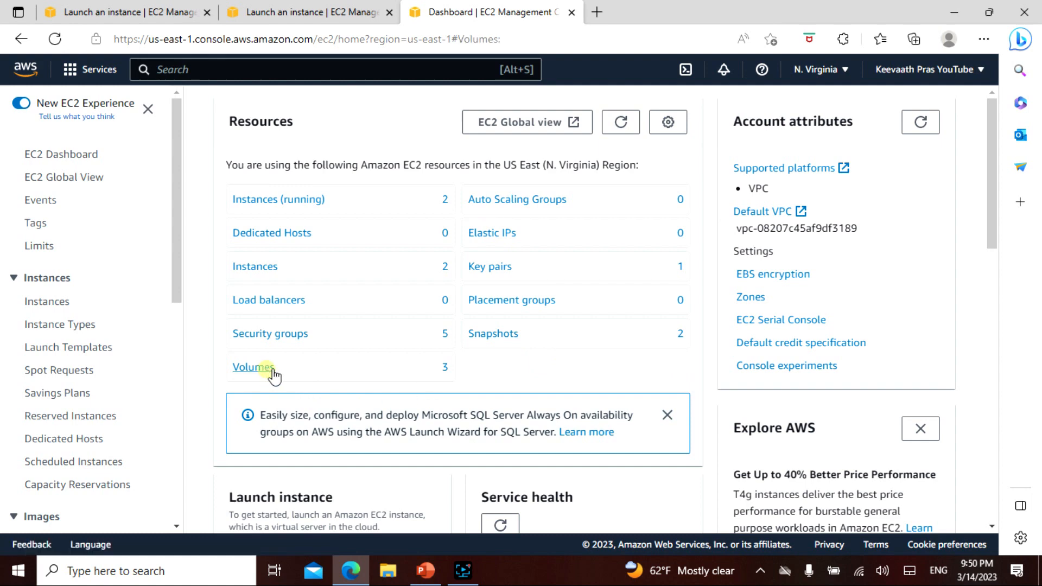
{"action": "left_click", "coordinate": [203, 185]}
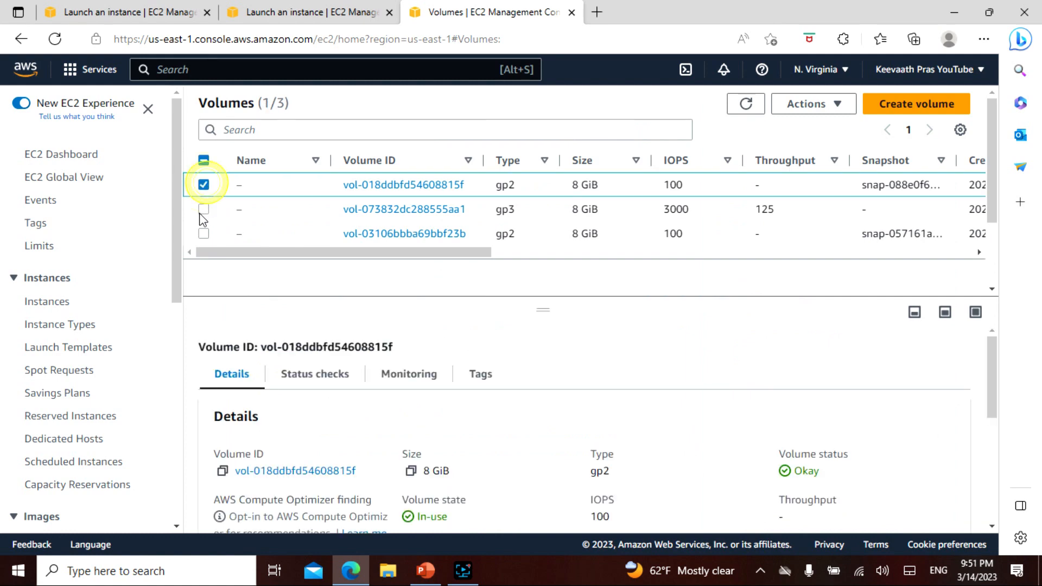
{"action": "left_click", "coordinate": [204, 209]}
{"action": "left_click", "coordinate": [203, 233]}
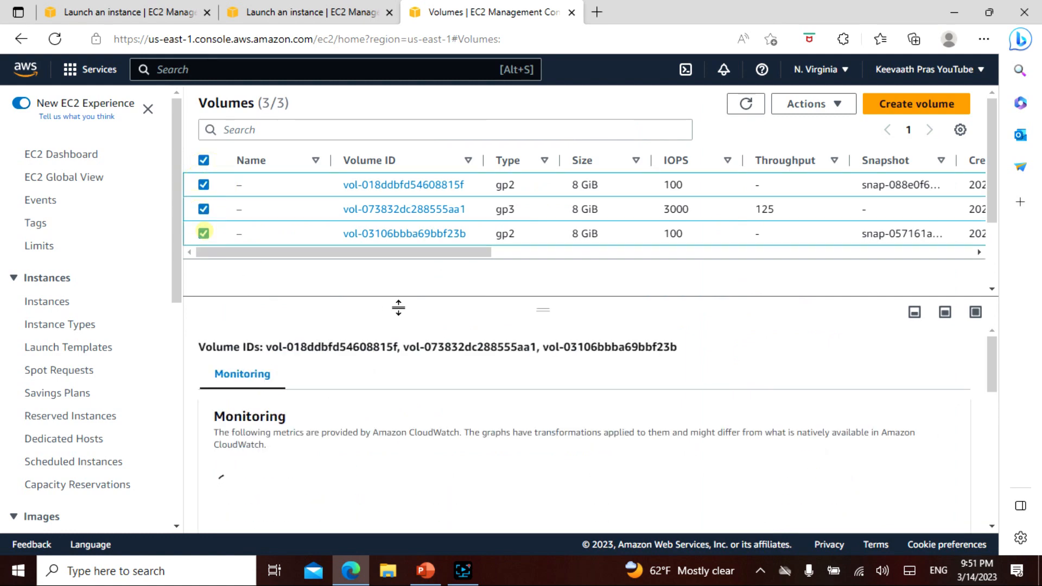
{"action": "left_click", "coordinate": [833, 106]}
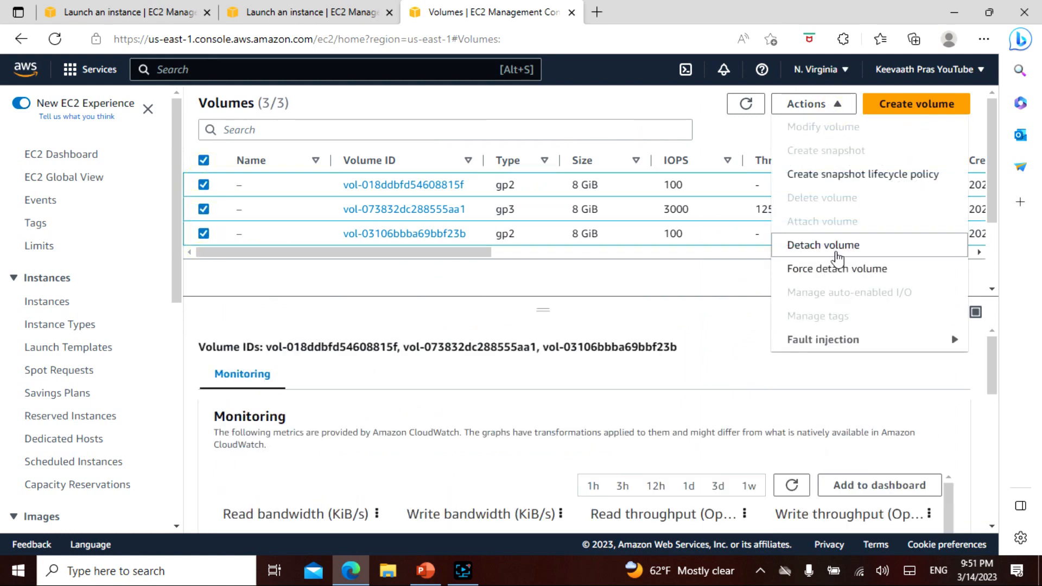
{"action": "left_click", "coordinate": [835, 245]}
{"action": "left_click", "coordinate": [589, 399]}
{"action": "type", "text": "detach"}
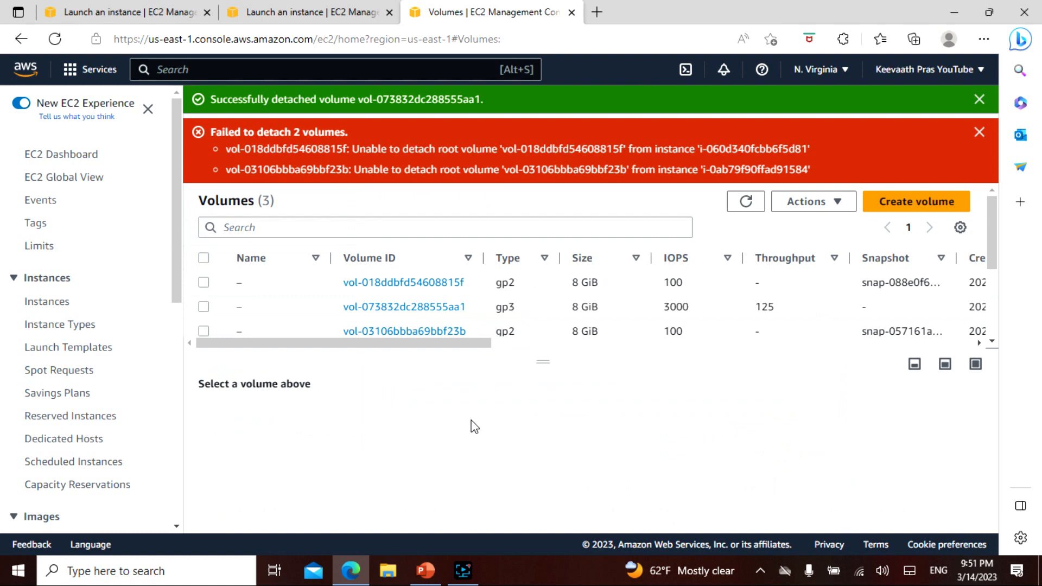
{"action": "left_click", "coordinate": [980, 132]}
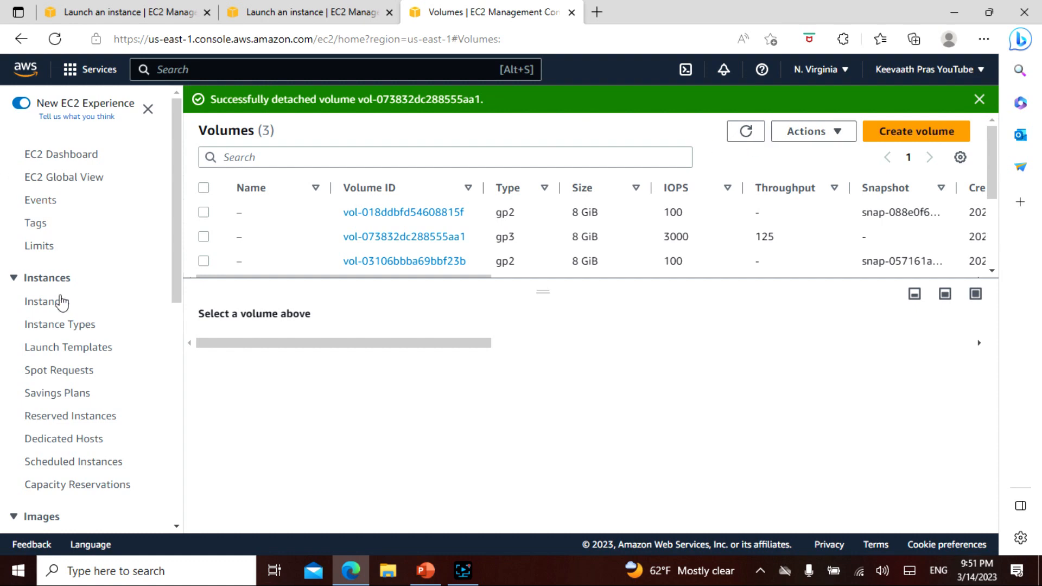
Open the EBS snapshots list and select the MySnap snapshot.
{"action": "left_click_drag", "start_coordinate": [174, 269], "coordinate": [173, 400]}
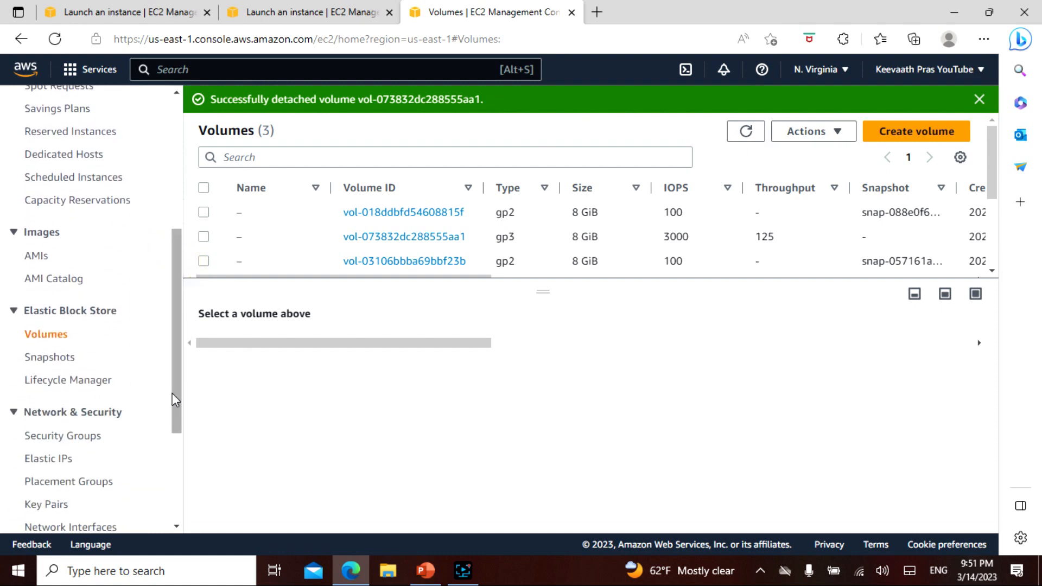
{"action": "left_click", "coordinate": [61, 357]}
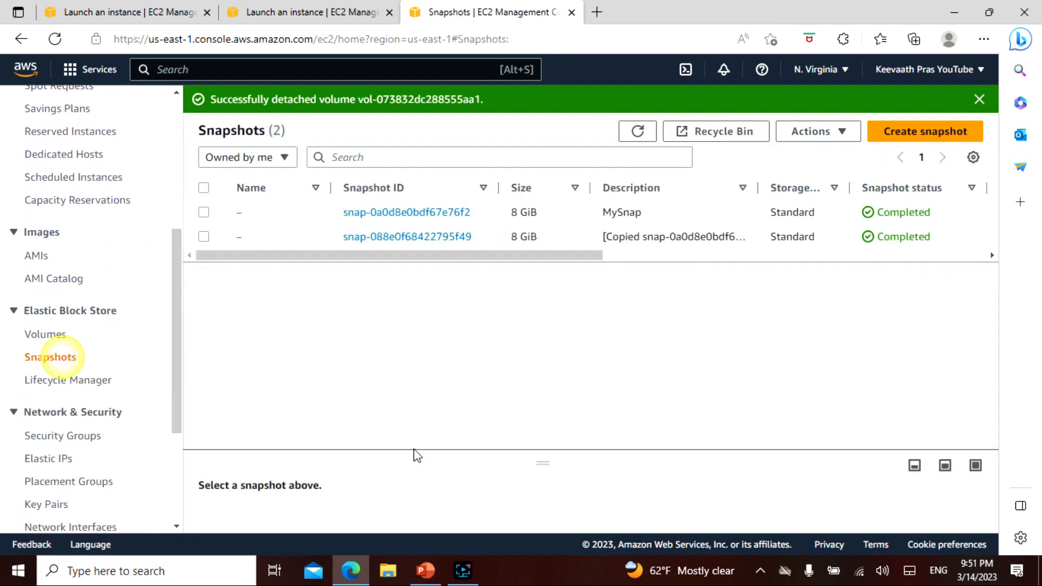
{"action": "left_click", "coordinate": [204, 212]}
Deregister the SnapshotEncryptedAMI image from the owned AMIs.
{"action": "left_click", "coordinate": [36, 255]}
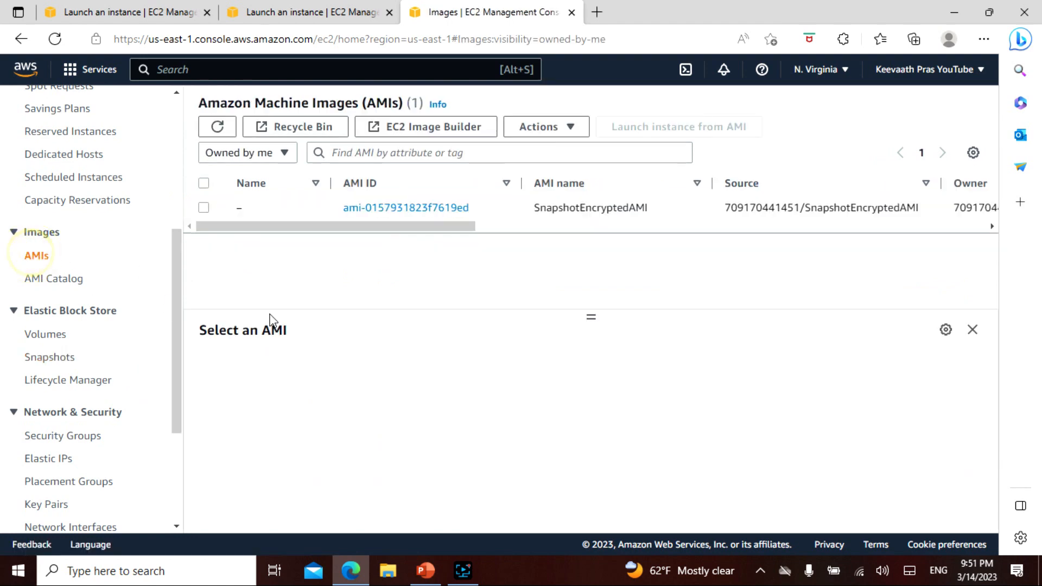
{"action": "left_click", "coordinate": [205, 209]}
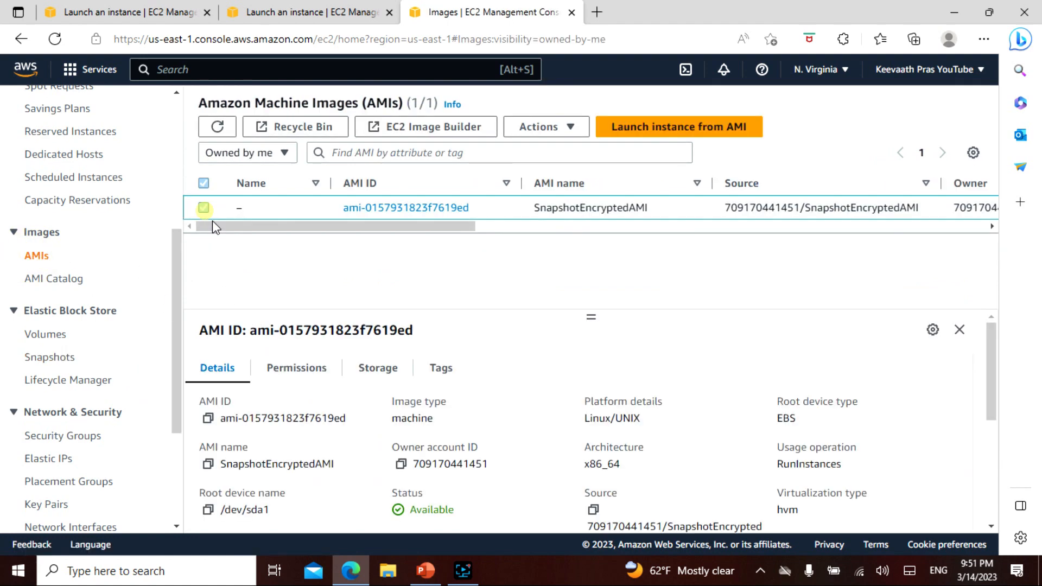
{"action": "left_click", "coordinate": [588, 133]}
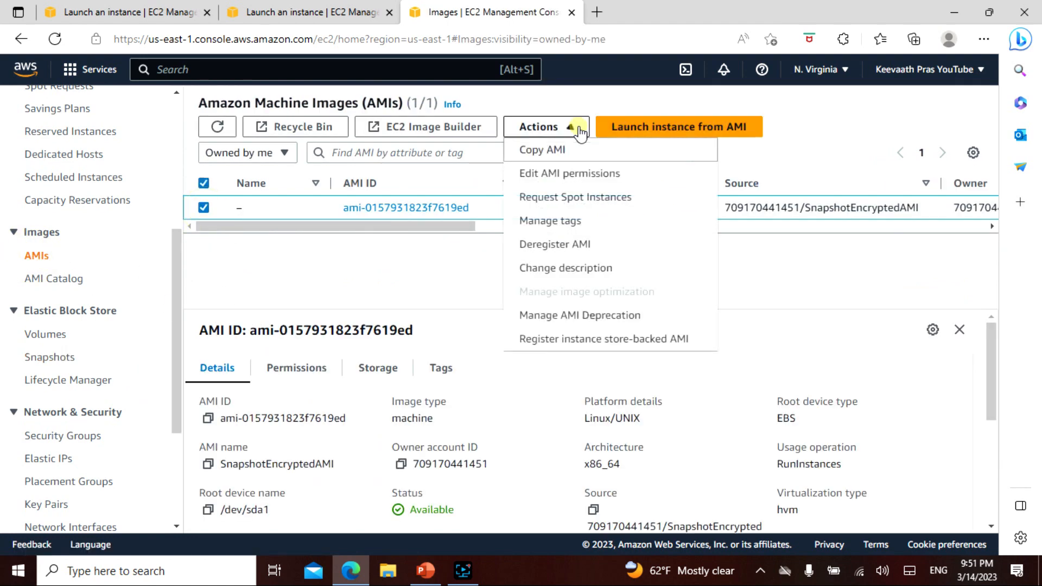
{"action": "left_click", "coordinate": [566, 245]}
{"action": "left_click", "coordinate": [756, 391]}
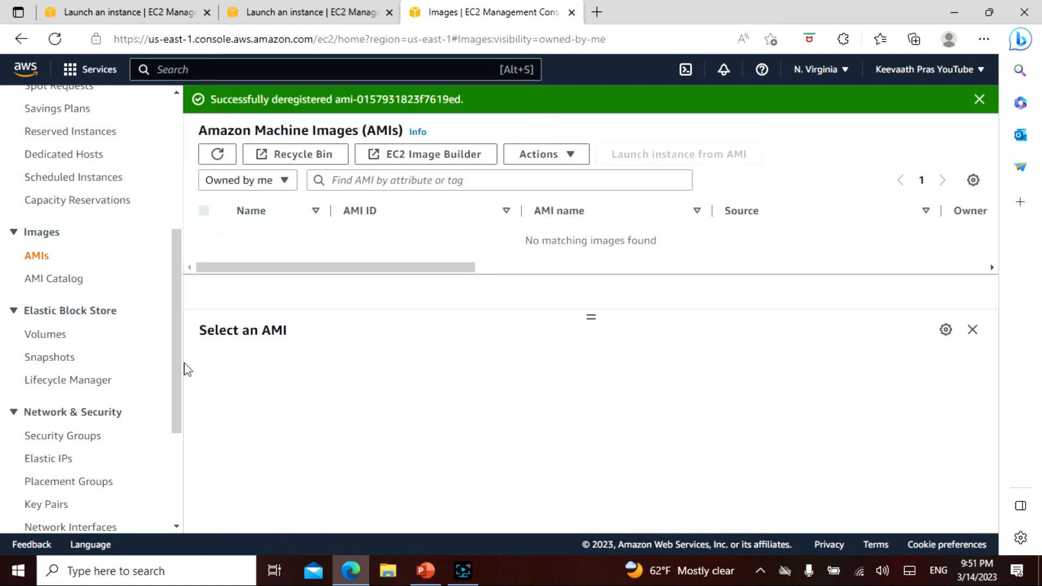
Delete both owned EBS snapshots, entering delete as the confirmation text.
{"action": "left_click", "coordinate": [74, 359]}
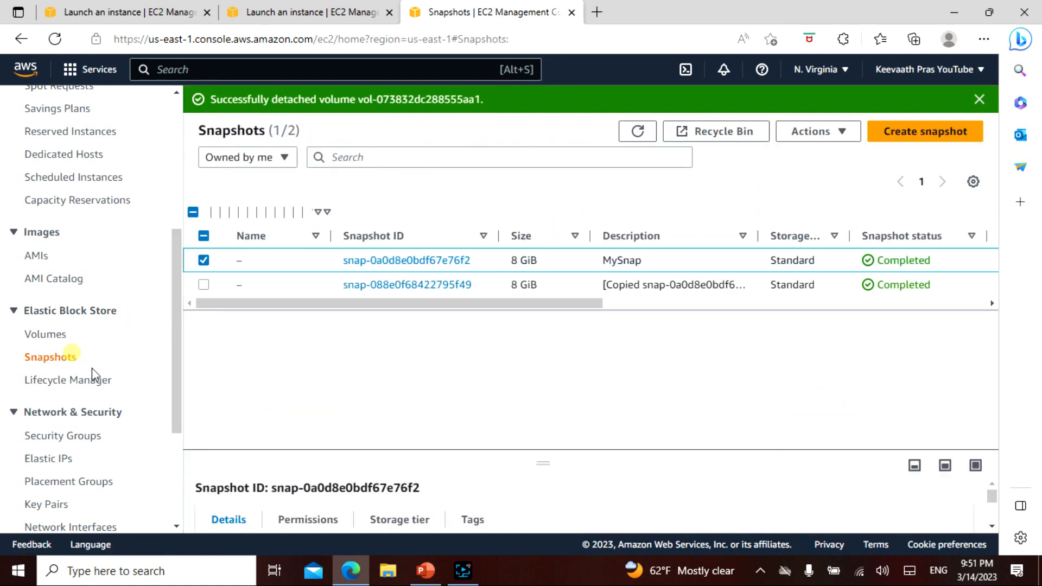
{"action": "left_click", "coordinate": [206, 237]}
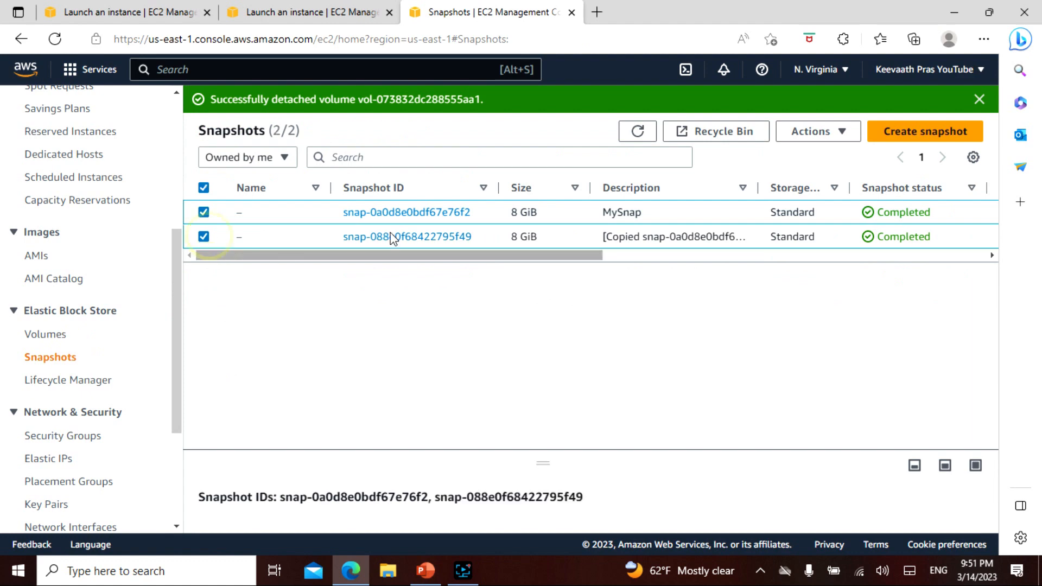
{"action": "left_click", "coordinate": [815, 132]}
{"action": "left_click", "coordinate": [819, 346]}
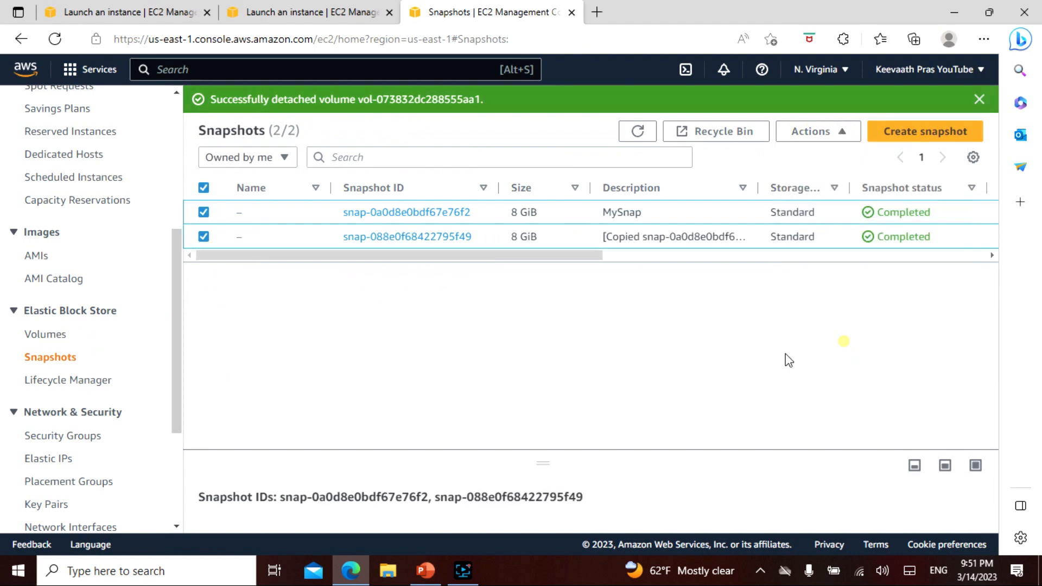
{"action": "left_click", "coordinate": [562, 374]}
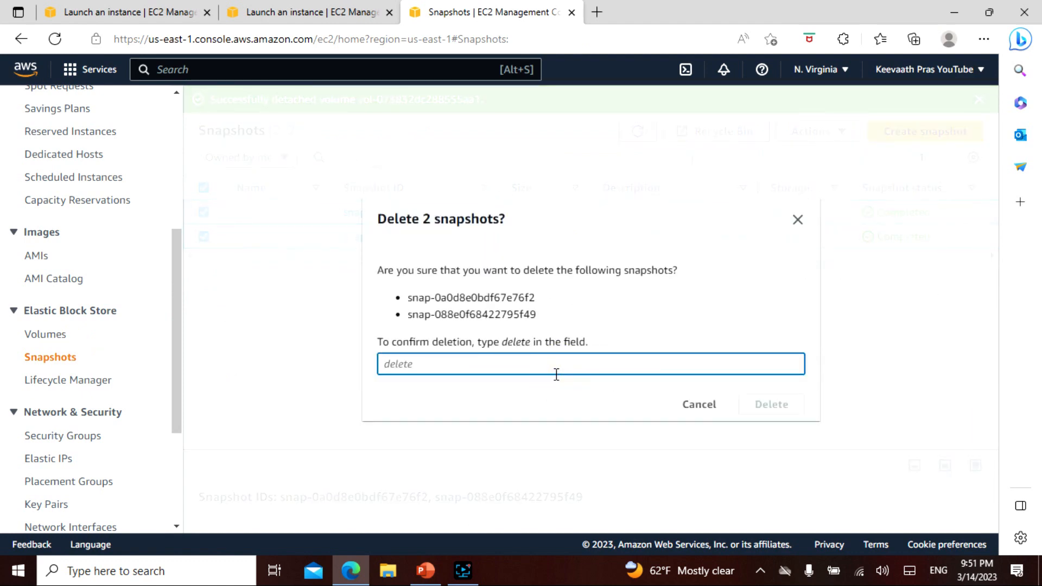
{"action": "type", "text": "delete"}
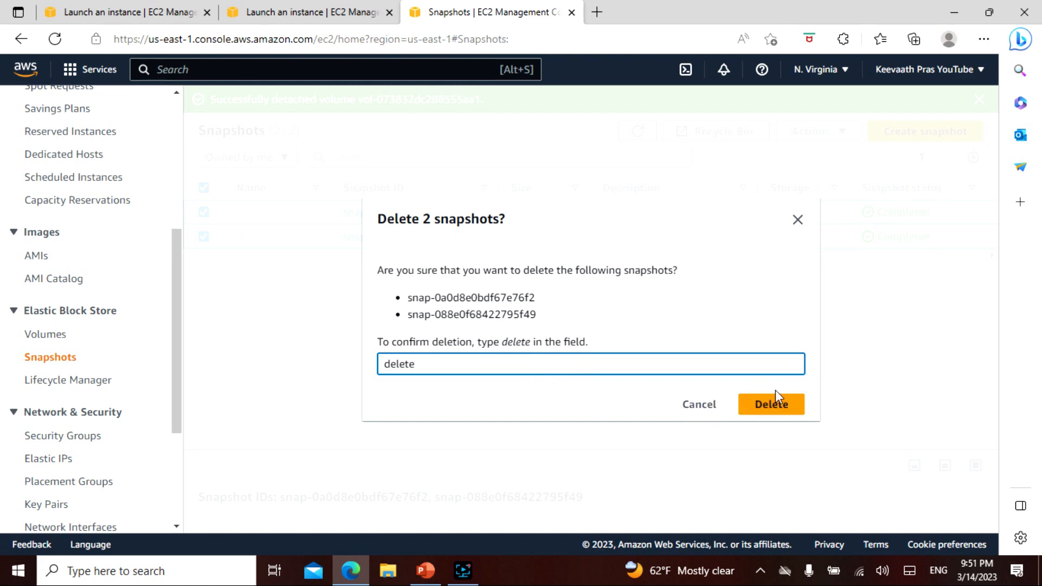
{"action": "left_click", "coordinate": [773, 404]}
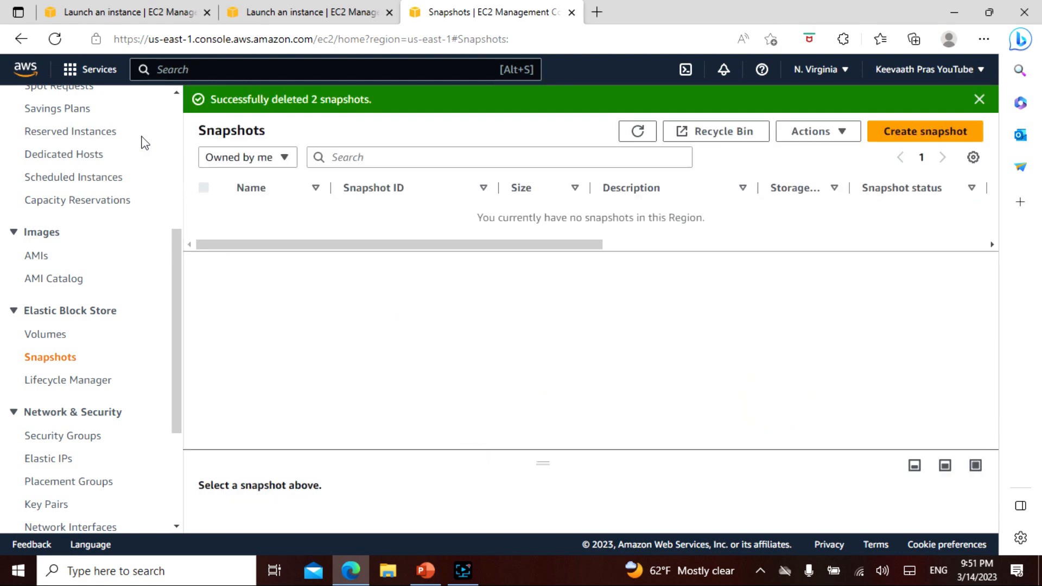
Open the EBS volumes list and check which actions are available for different multi-volume selections.
{"action": "left_click", "coordinate": [54, 334]}
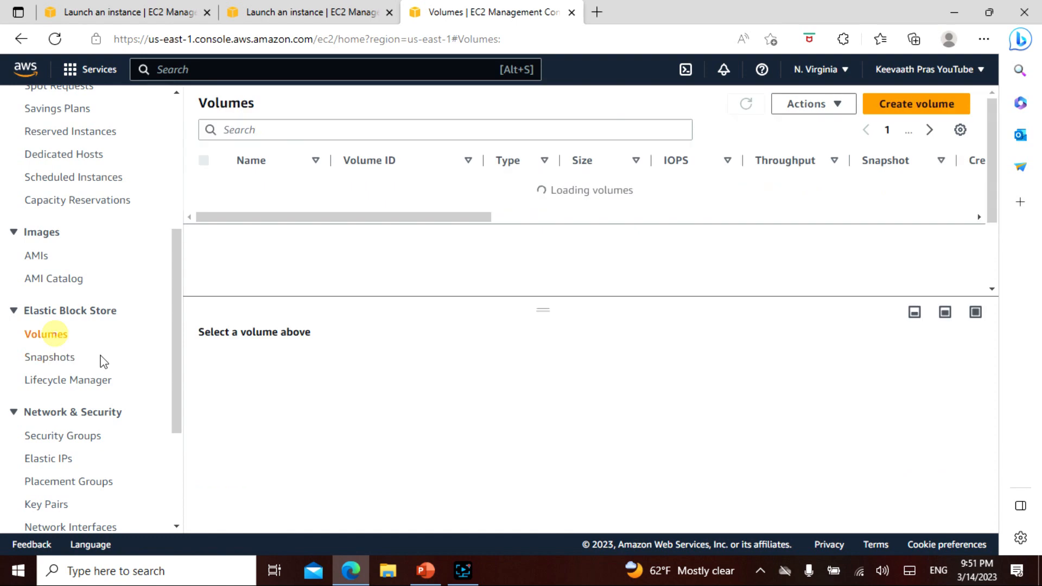
{"action": "left_click", "coordinate": [204, 185]}
{"action": "left_click", "coordinate": [204, 209]}
{"action": "left_click", "coordinate": [204, 233]}
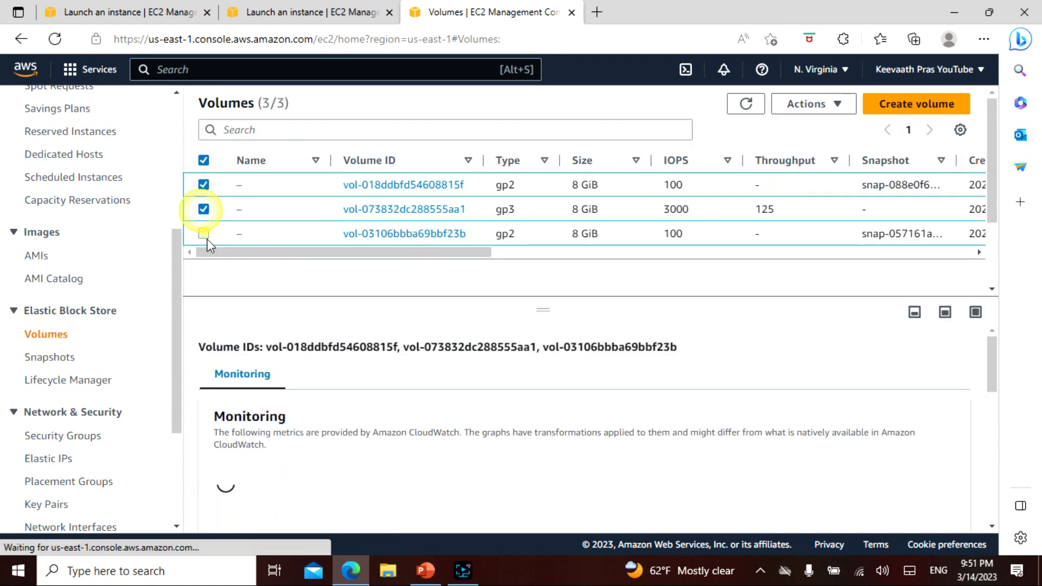
{"action": "left_click", "coordinate": [801, 115]}
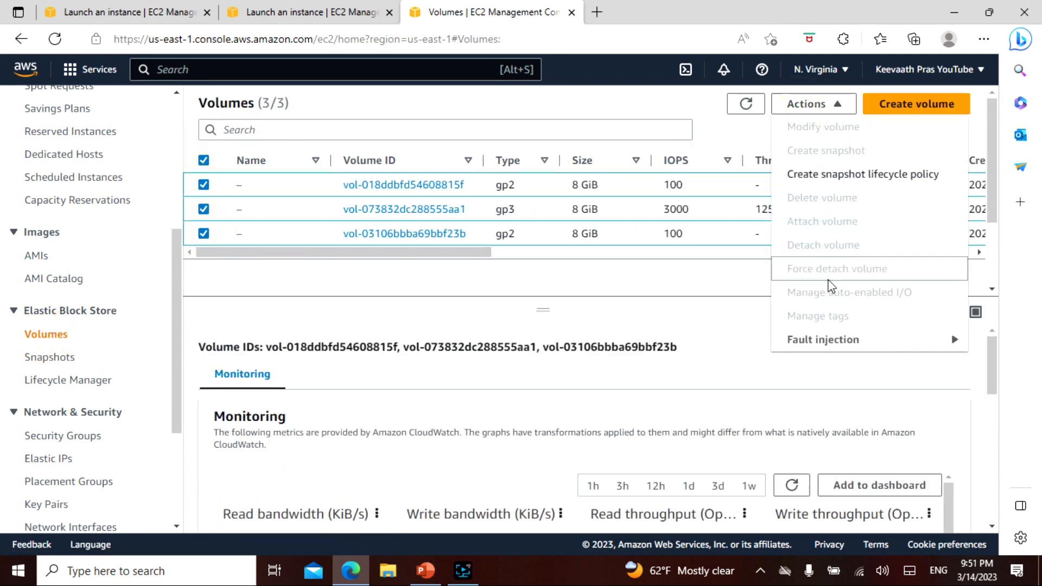
{"action": "left_click", "coordinate": [204, 185]}
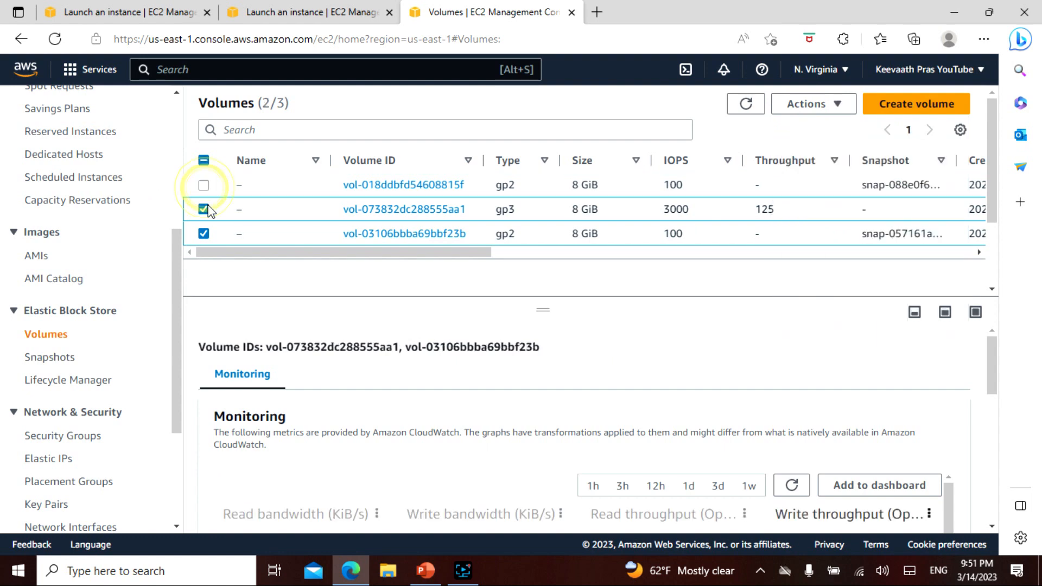
{"action": "left_click", "coordinate": [812, 104]}
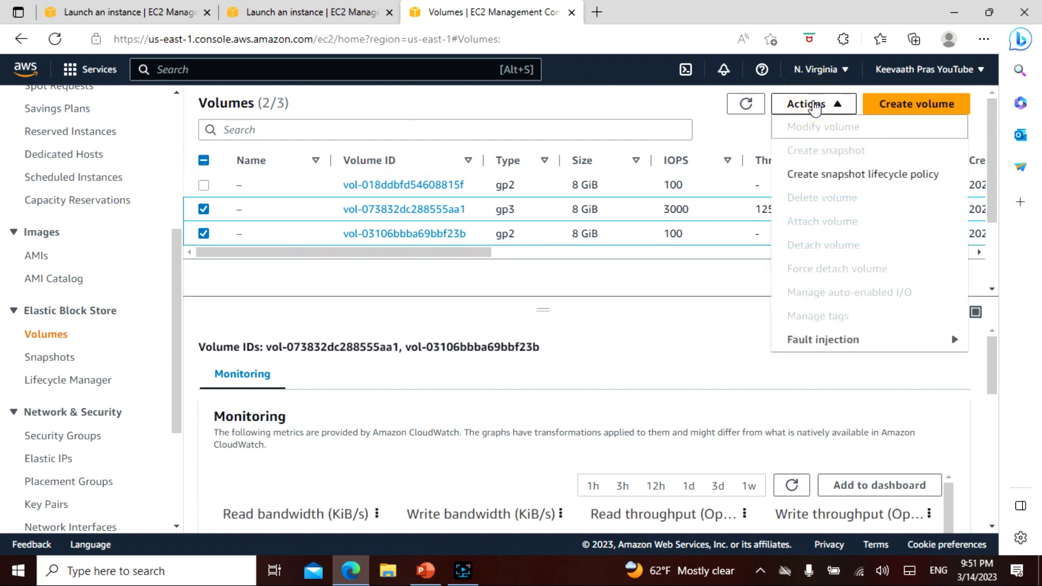
{"action": "left_click", "coordinate": [202, 217]}
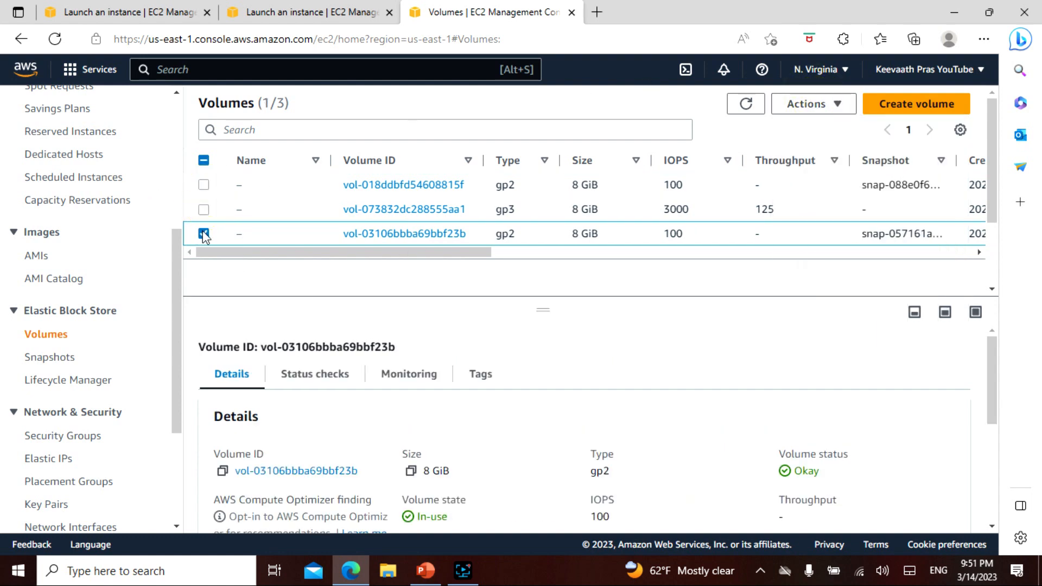
{"action": "left_click_drag", "start_coordinate": [372, 252], "coordinate": [123, 267]}
{"action": "left_click", "coordinate": [204, 209]}
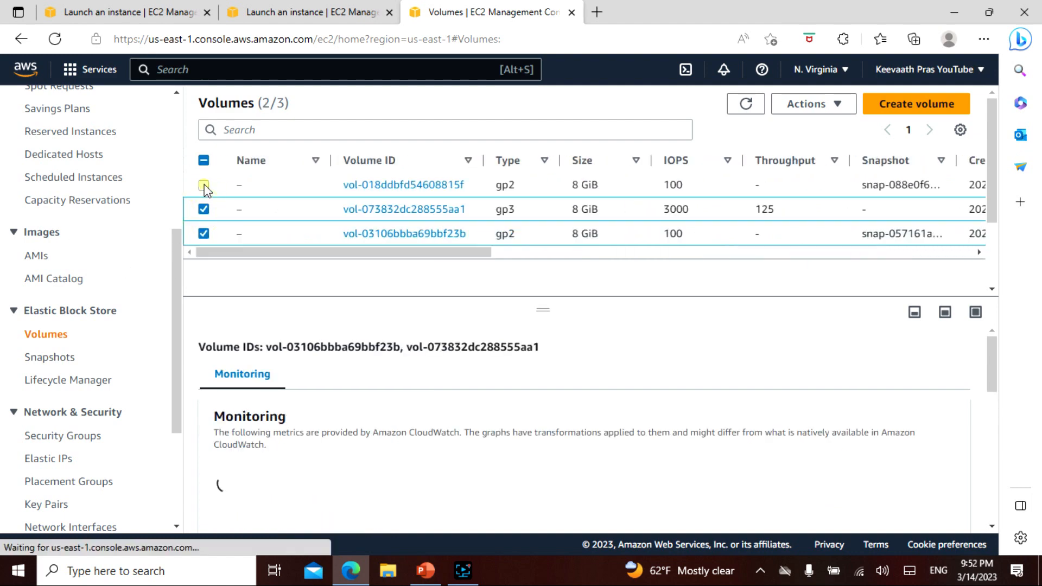
{"action": "left_click", "coordinate": [204, 185]}
{"action": "left_click", "coordinate": [839, 106]}
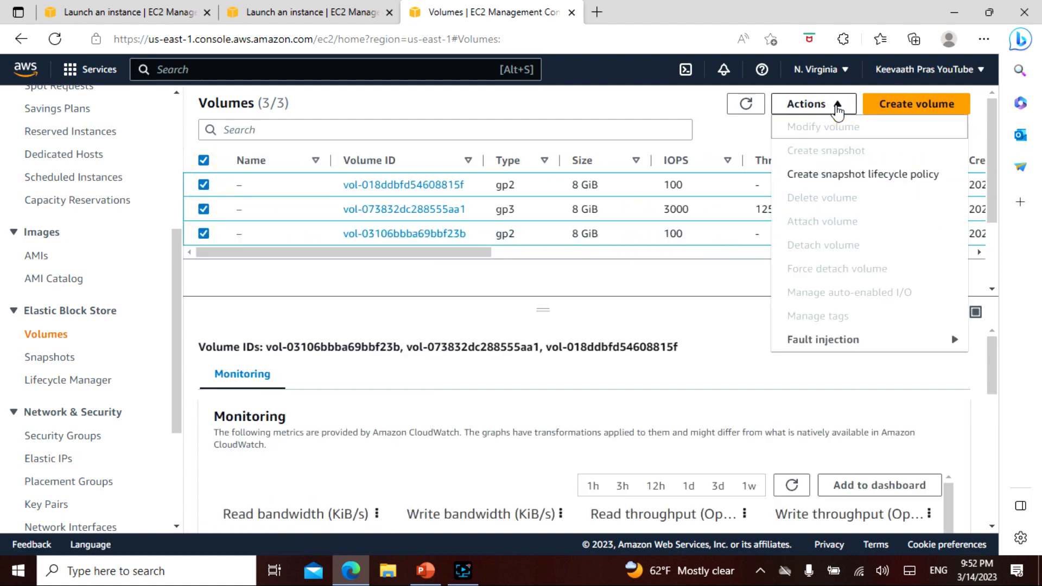
Keep only volume vol-03106bbba69bbf23b selected and try to detach it.
{"action": "left_click", "coordinate": [204, 185]}
{"action": "left_click", "coordinate": [203, 209]}
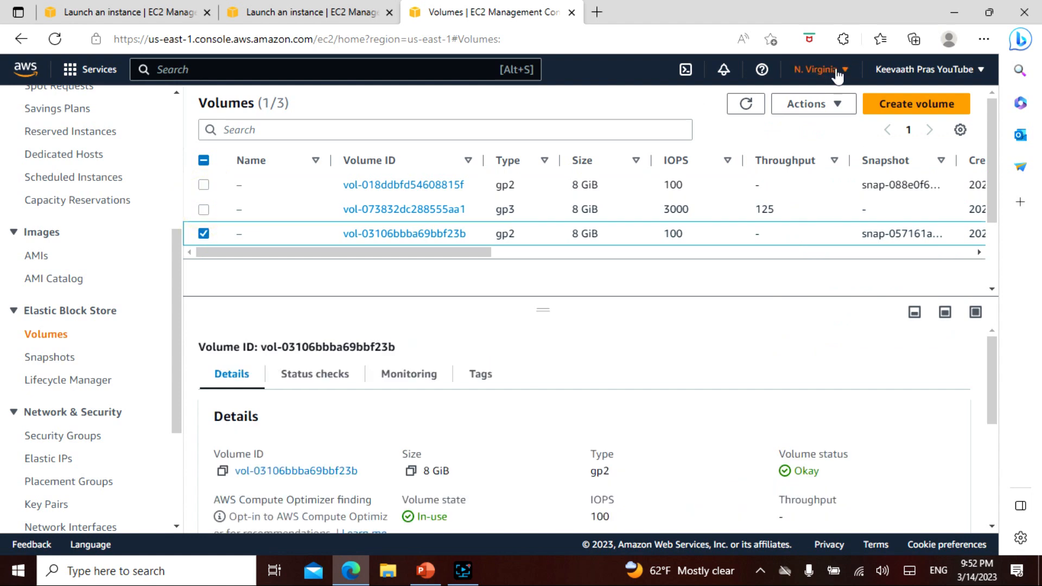
{"action": "left_click", "coordinate": [808, 105]}
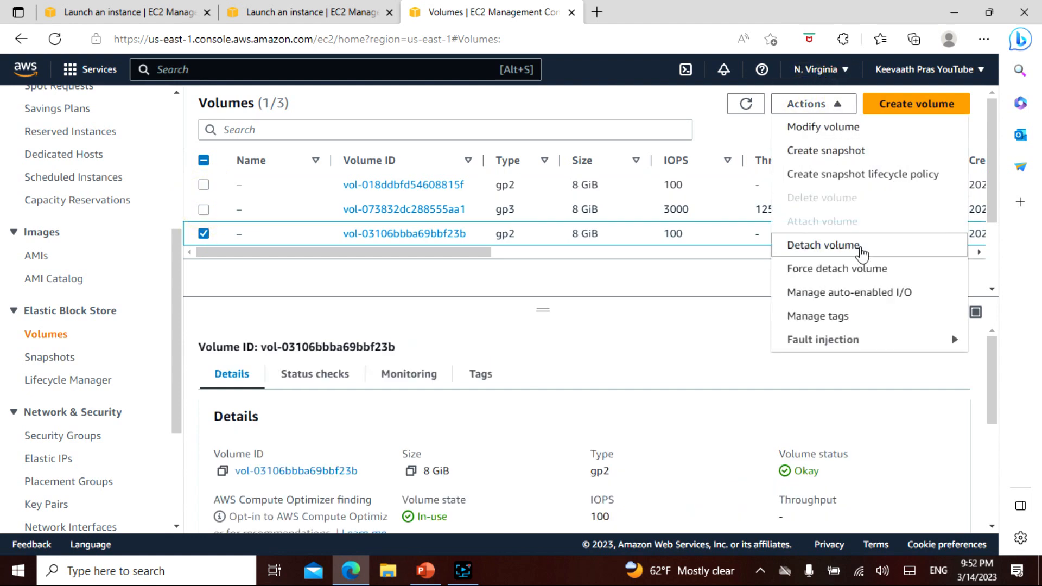
{"action": "left_click", "coordinate": [852, 245]}
{"action": "left_click", "coordinate": [787, 383]}
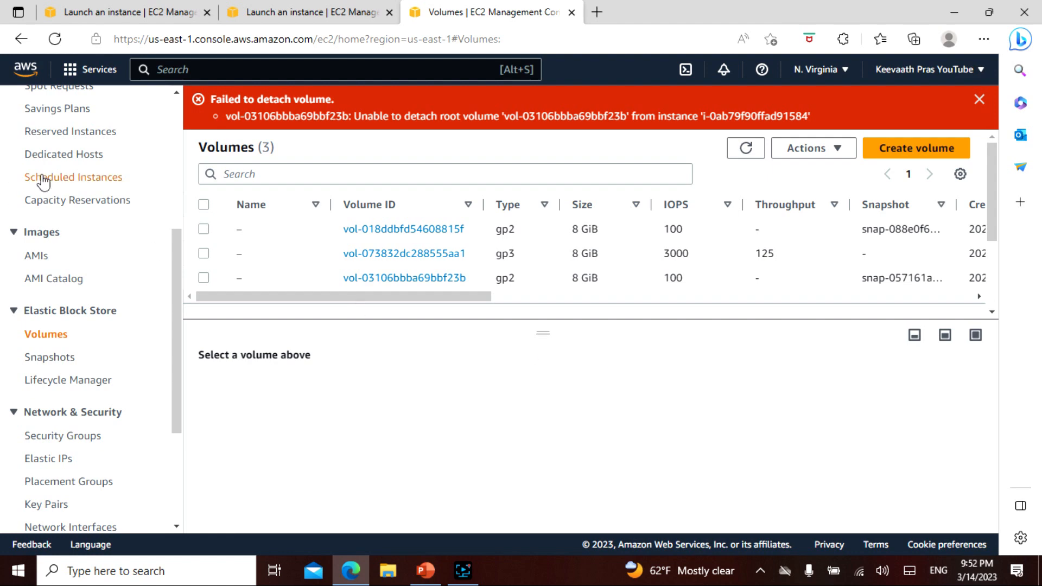
Try to detach volume vol-018ddbfd54608815f, then dismiss the error notice.
{"action": "left_click", "coordinate": [204, 229]}
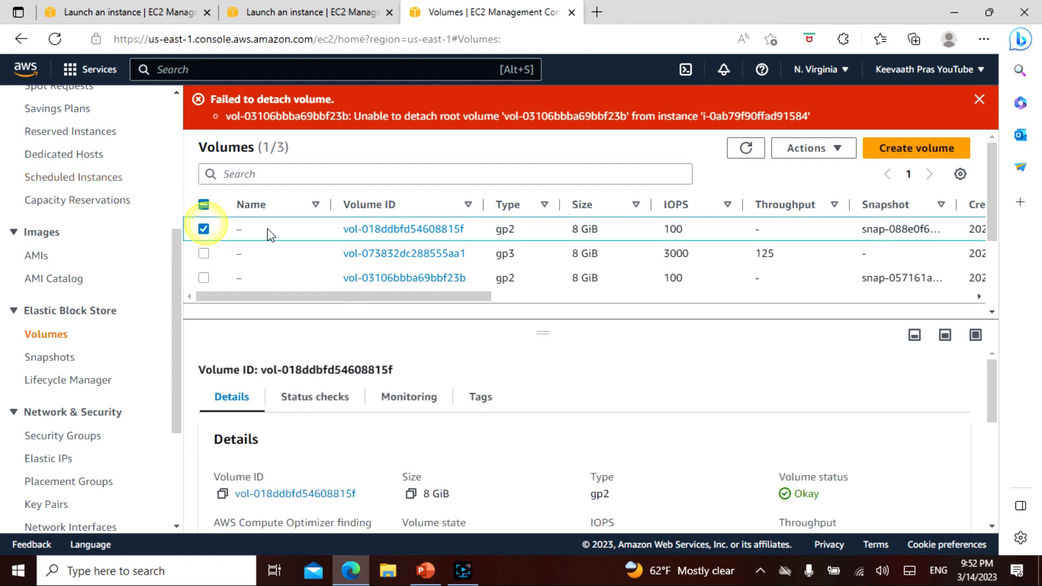
{"action": "left_click", "coordinate": [809, 148]}
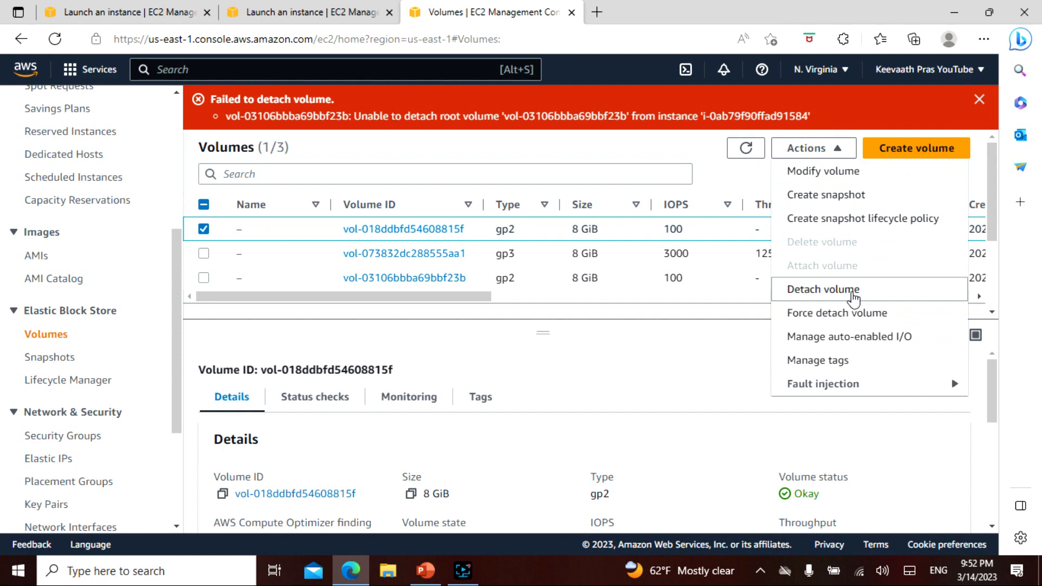
{"action": "left_click", "coordinate": [852, 289]}
{"action": "left_click", "coordinate": [779, 387]}
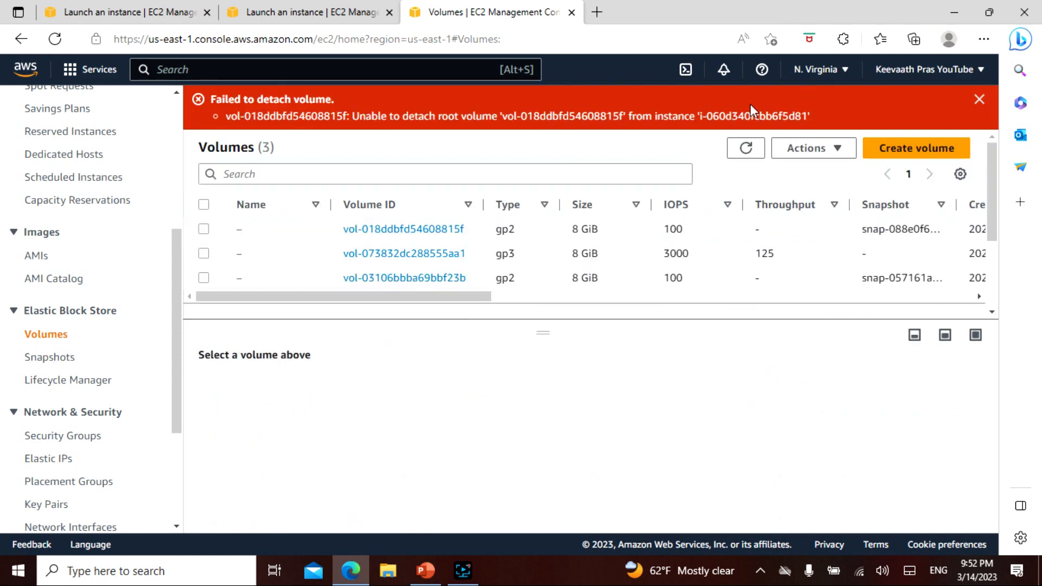
{"action": "left_click", "coordinate": [980, 98]}
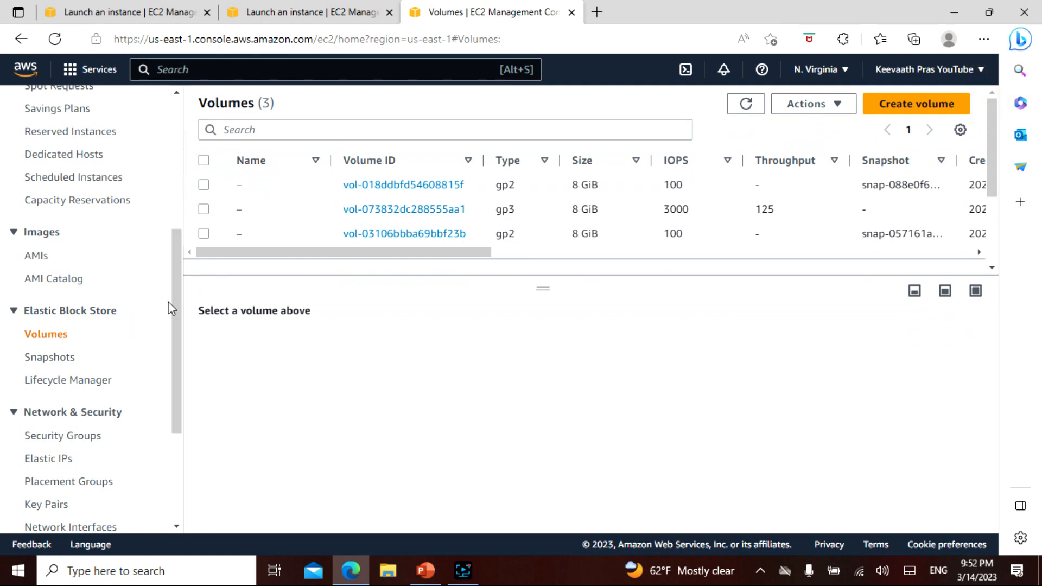
Open the EC2 instances list and terminate both running t2.micro instances.
{"action": "scroll", "coordinate": [179, 255], "scroll_direction": "up", "scroll_amount": 3}
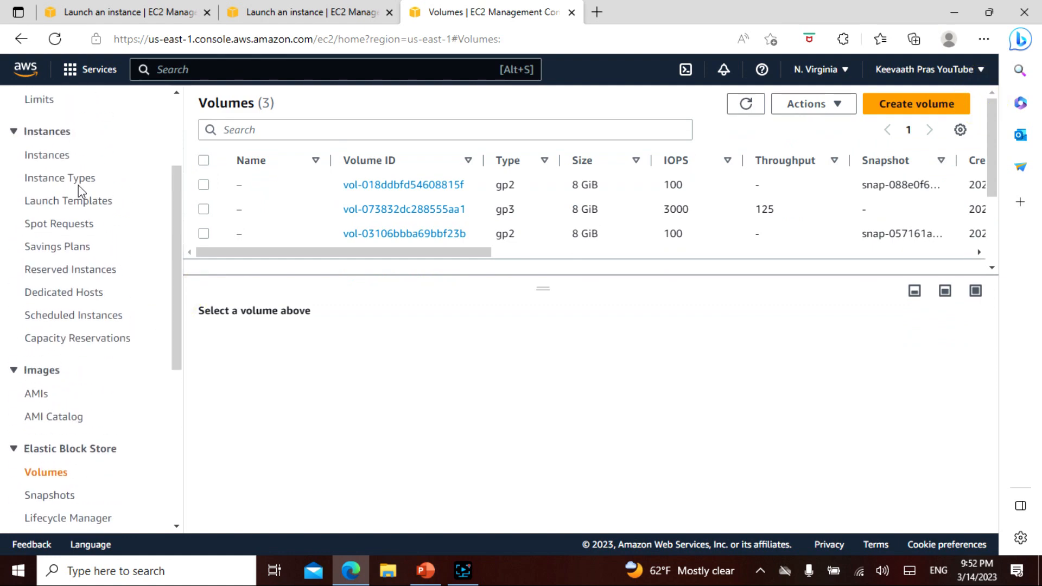
{"action": "left_click", "coordinate": [32, 156]}
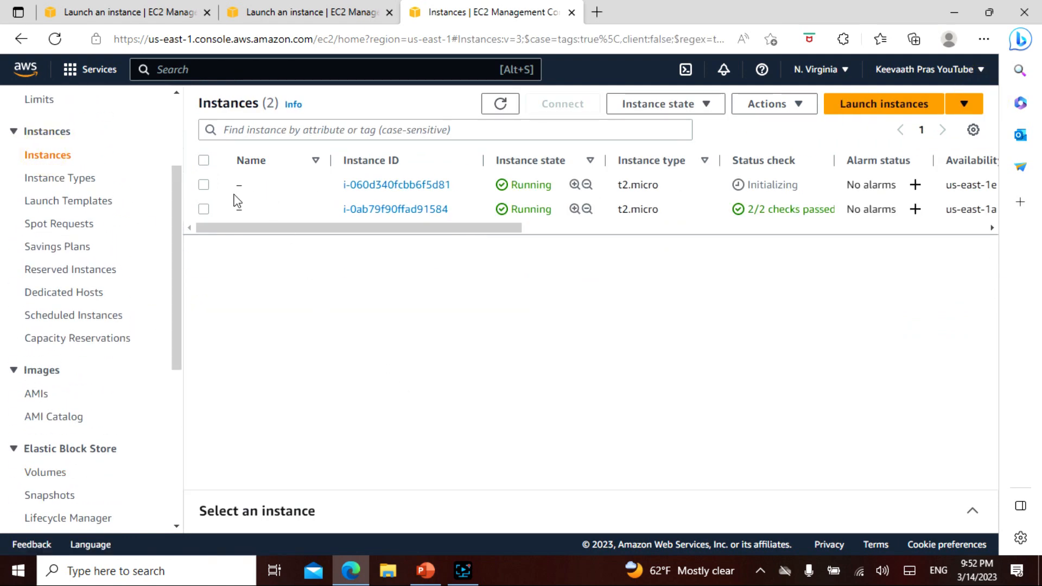
{"action": "left_click", "coordinate": [203, 185]}
{"action": "left_click", "coordinate": [203, 209]}
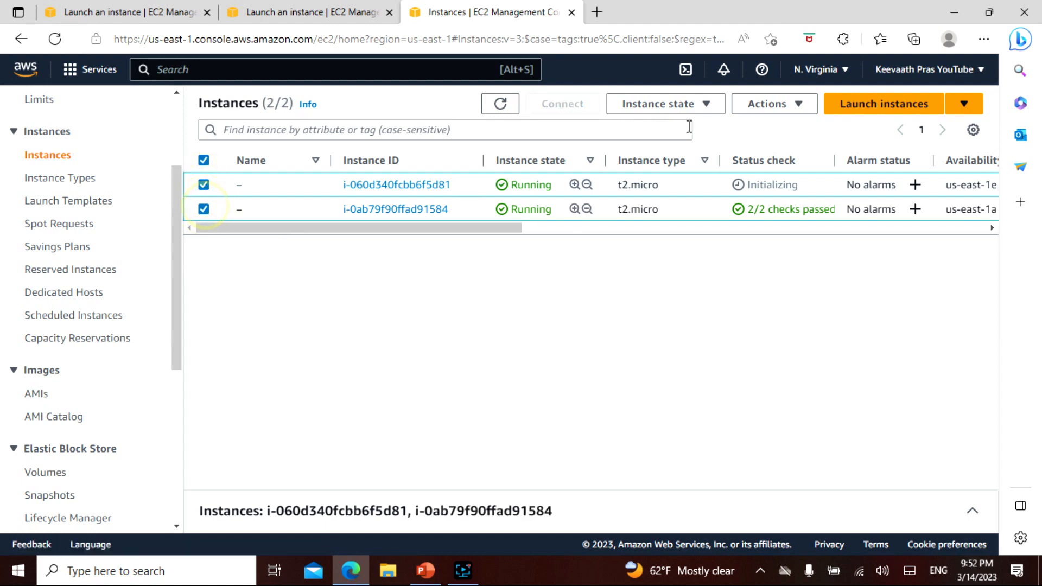
{"action": "left_click", "coordinate": [785, 109]}
{"action": "left_click", "coordinate": [672, 108]}
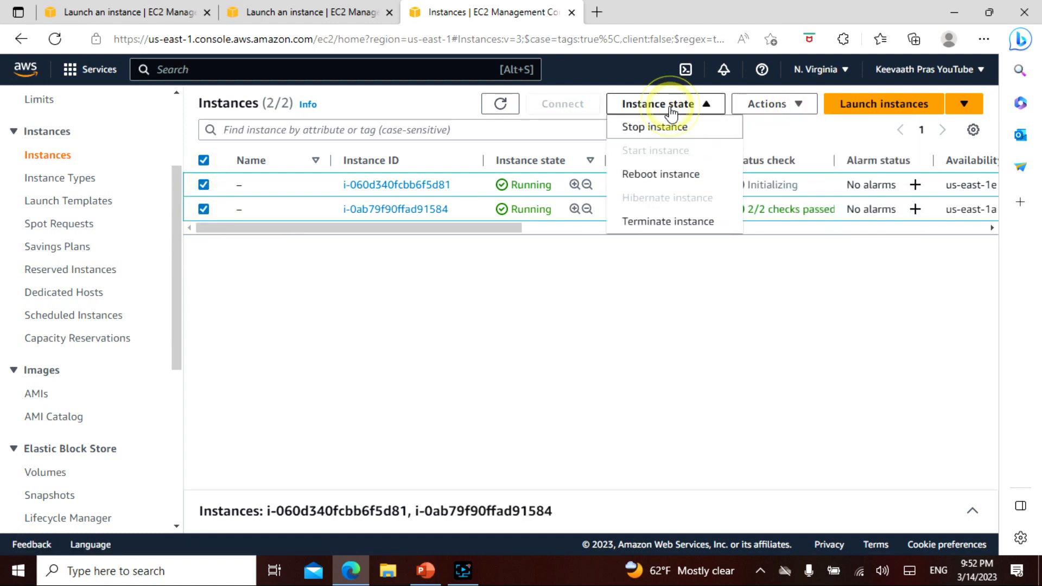
{"action": "left_click", "coordinate": [673, 221]}
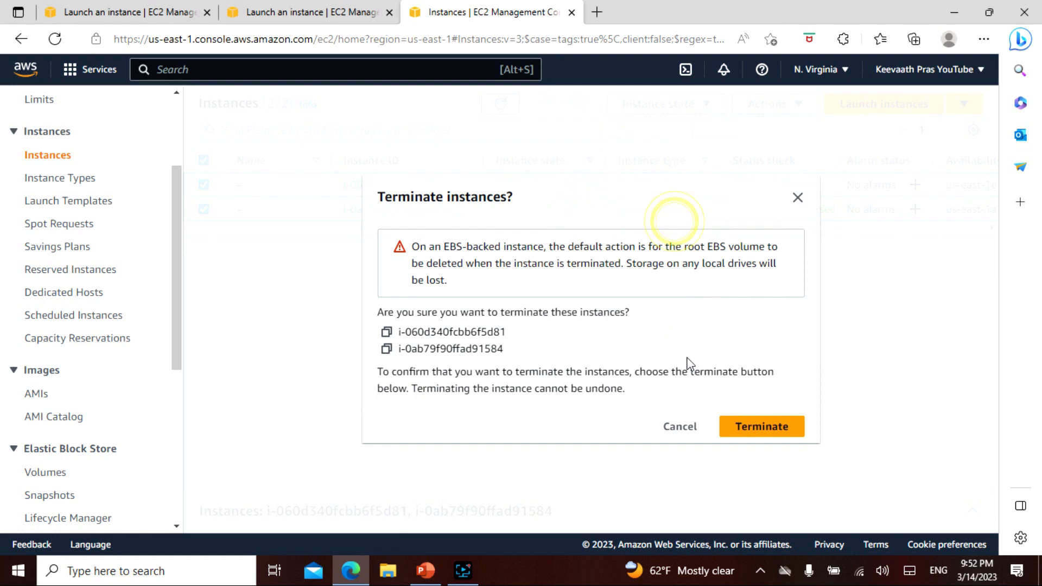
{"action": "left_click", "coordinate": [751, 427]}
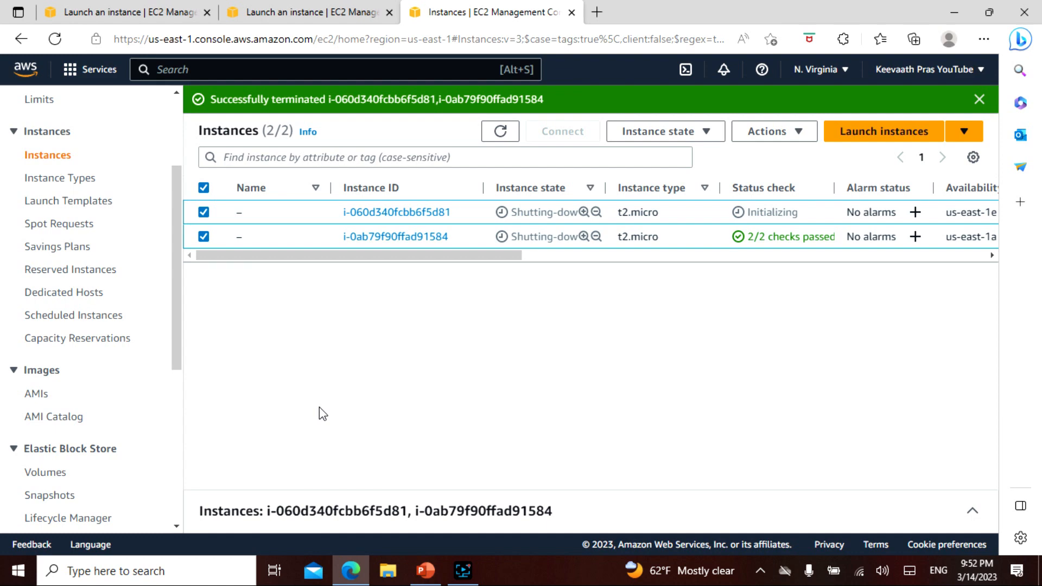
Refresh the instances list several times to check the state of the two terminated instances.
{"action": "left_click", "coordinate": [500, 131]}
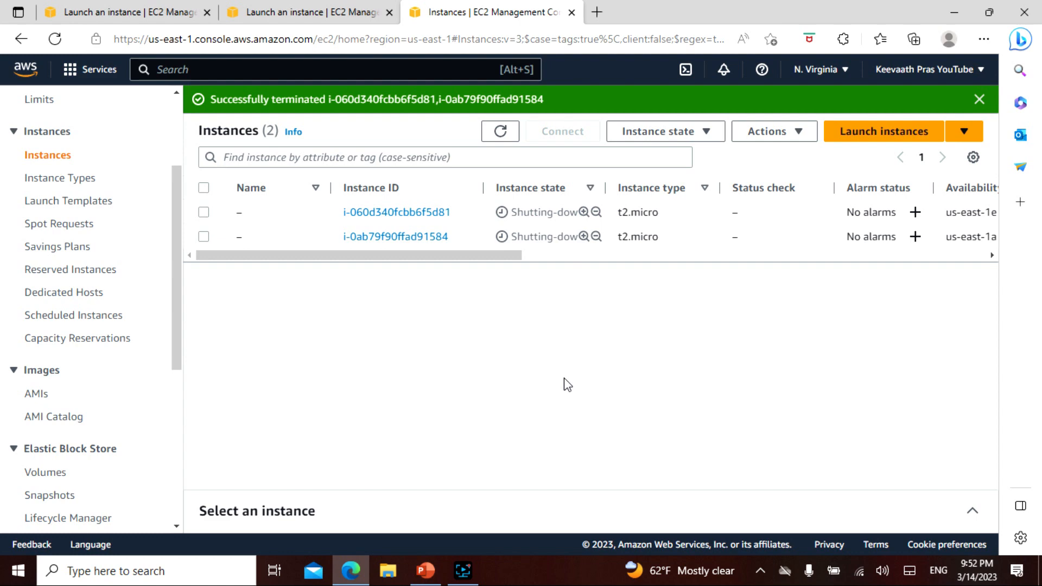
{"action": "left_click", "coordinate": [500, 131]}
{"action": "left_click_drag", "start_coordinate": [471, 256], "coordinate": [142, 268]}
{"action": "left_click", "coordinate": [499, 131]}
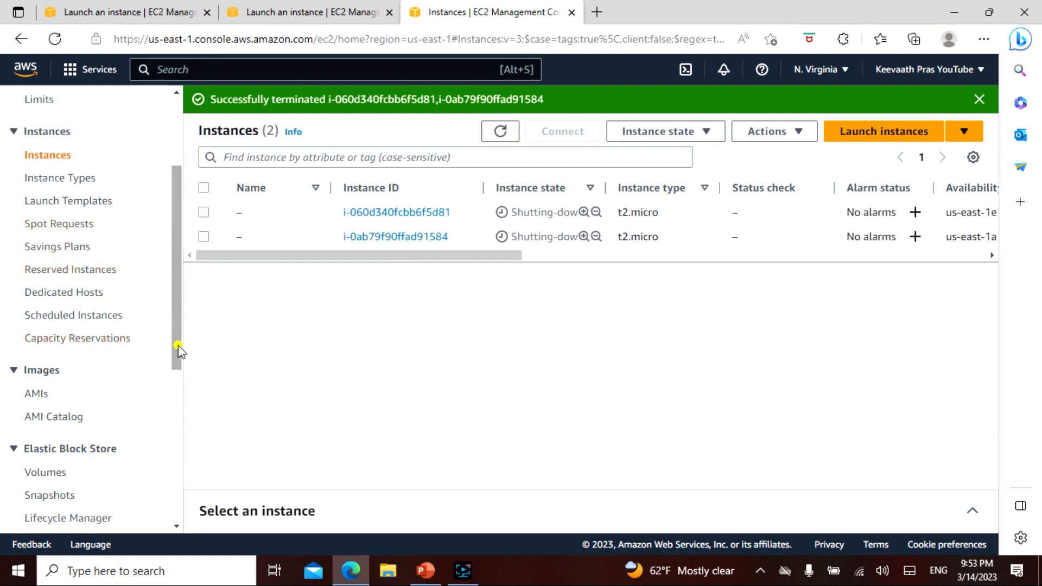
Return to the EBS volumes list, select all three volumes and check whether they can be deleted together.
{"action": "left_click_drag", "start_coordinate": [179, 351], "coordinate": [179, 369]}
{"action": "left_click", "coordinate": [45, 436]}
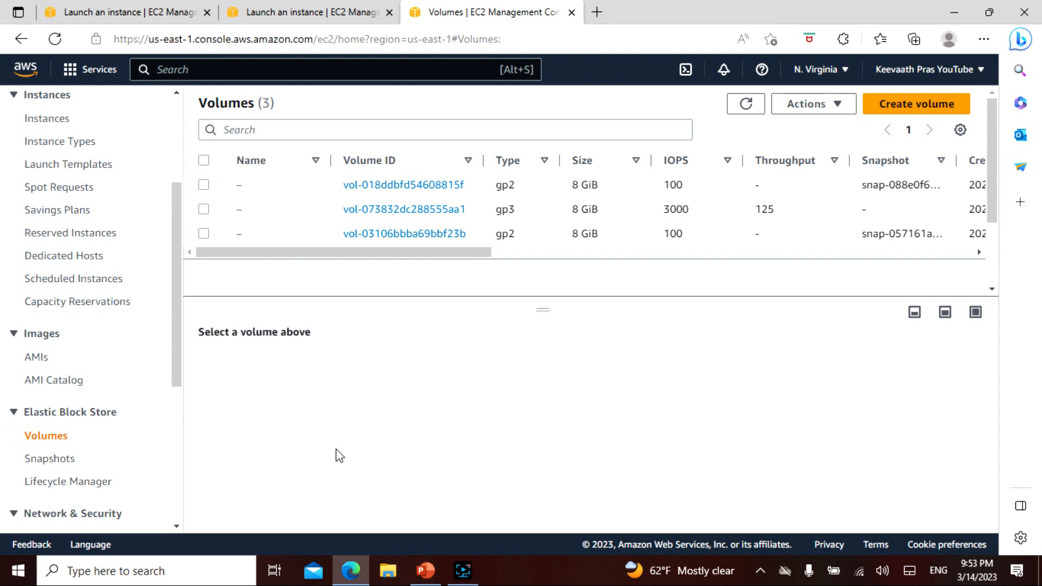
{"action": "left_click", "coordinate": [203, 185]}
{"action": "left_click", "coordinate": [204, 209]}
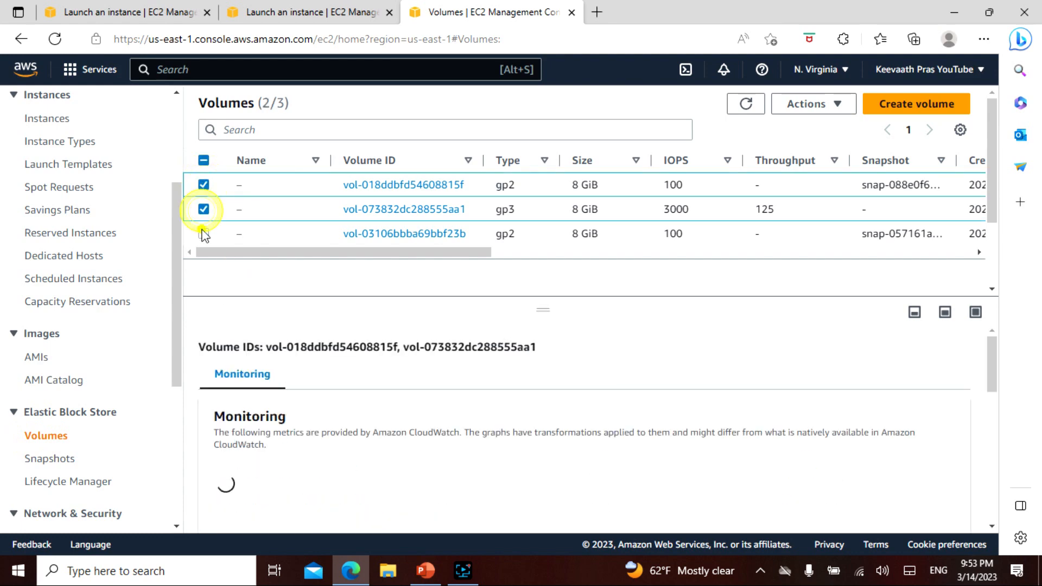
{"action": "left_click", "coordinate": [203, 233]}
{"action": "left_click", "coordinate": [839, 105]}
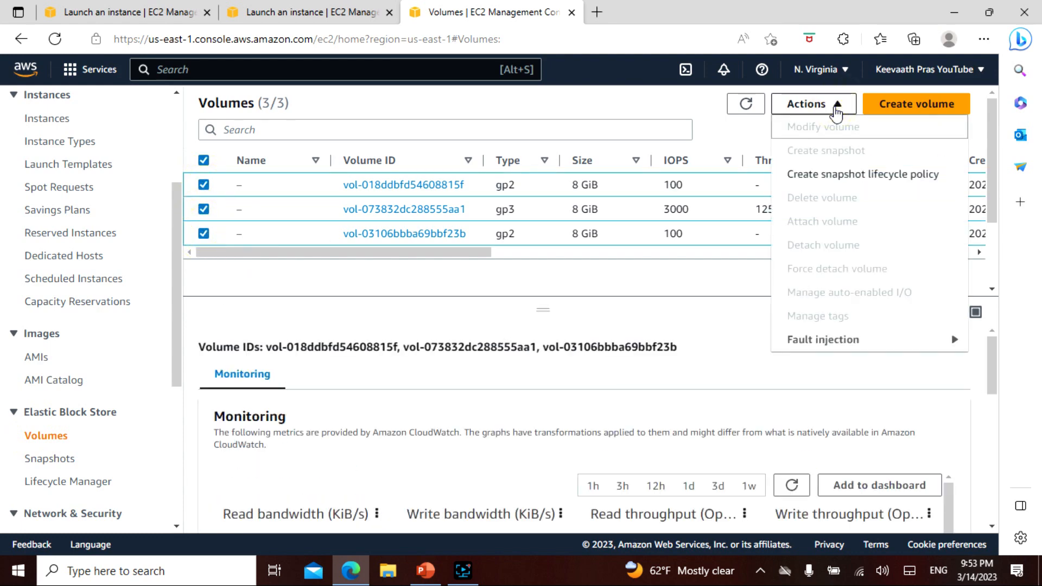
Select only the gp3 volume vol-073832dc288555aa1 and delete it.
{"action": "left_click", "coordinate": [204, 184]}
{"action": "left_click", "coordinate": [203, 209]}
{"action": "left_click", "coordinate": [204, 234]}
{"action": "left_click", "coordinate": [204, 209]}
{"action": "left_click", "coordinate": [806, 104]}
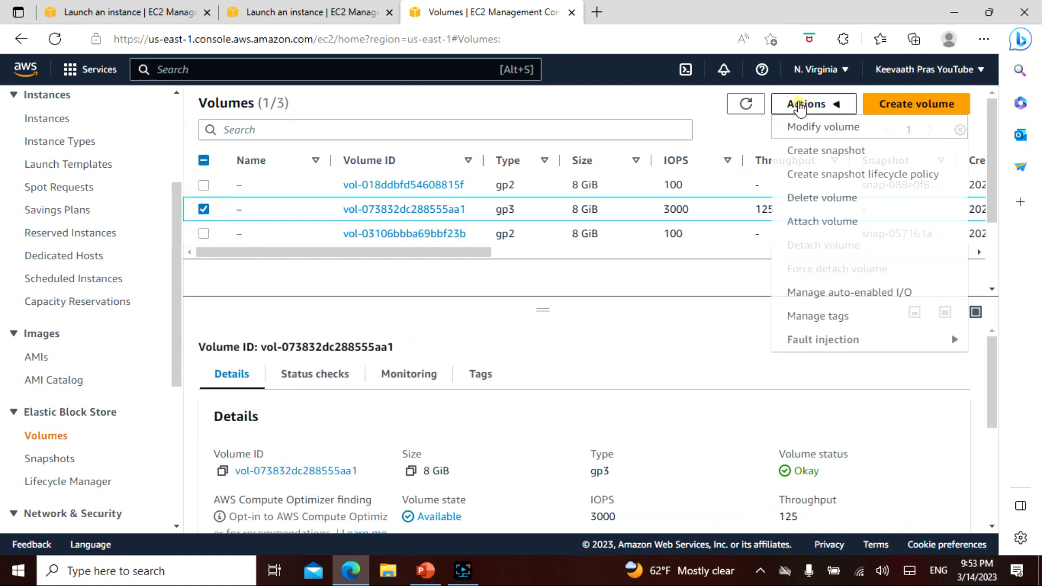
{"action": "left_click", "coordinate": [822, 198]}
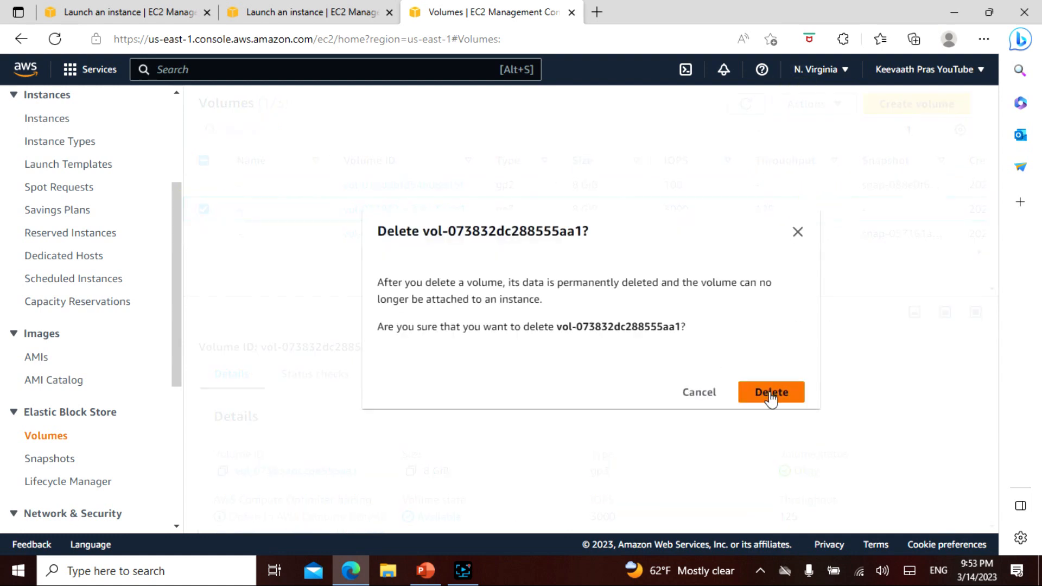
{"action": "left_click", "coordinate": [770, 392]}
Try to detach the remaining 8 GiB gp2 volume, reselect it and dismiss the notification.
{"action": "left_click", "coordinate": [203, 213]}
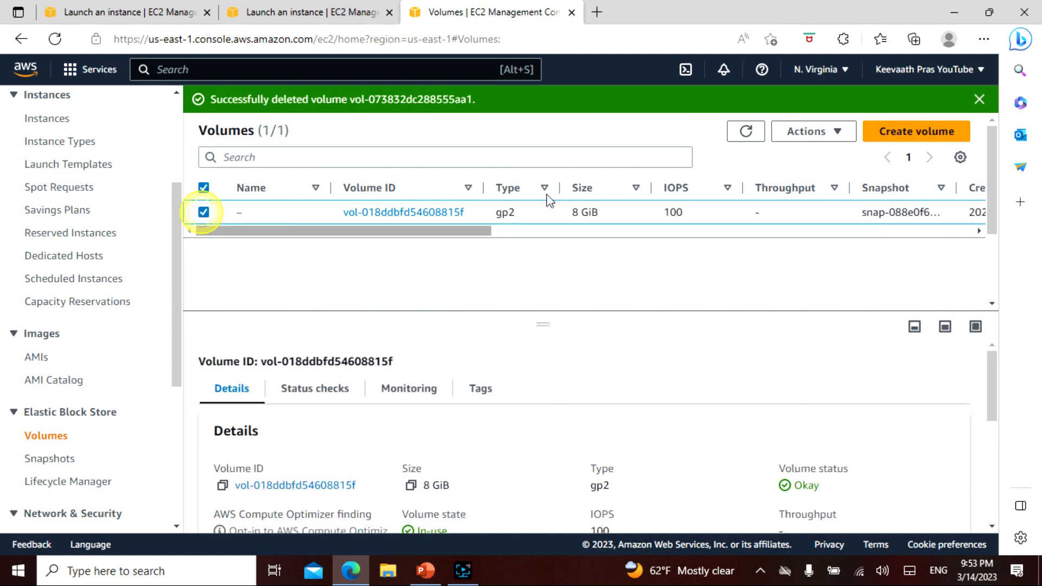
{"action": "left_click", "coordinate": [836, 131]}
{"action": "left_click", "coordinate": [835, 274]}
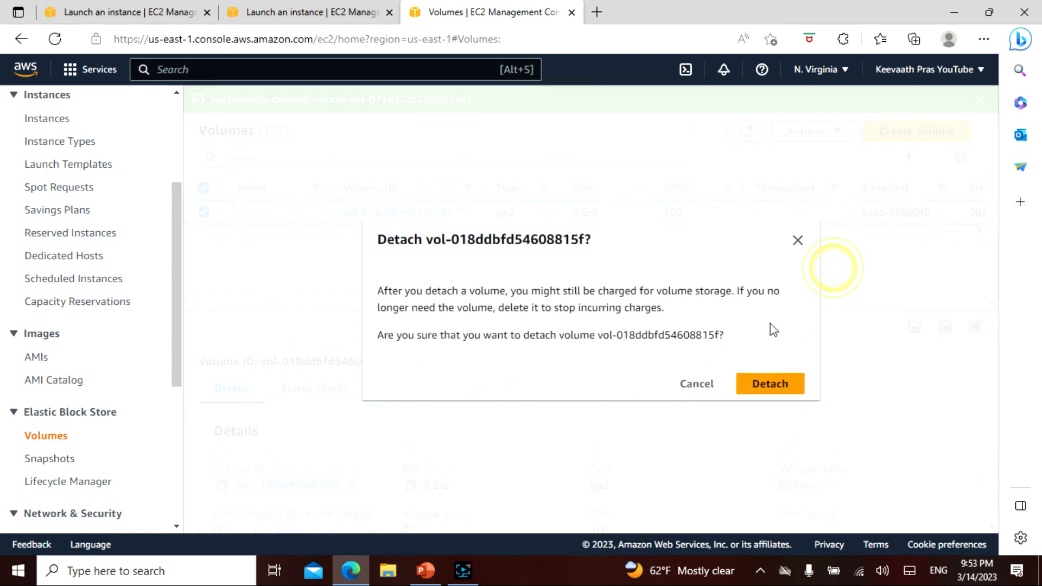
{"action": "left_click", "coordinate": [771, 385]}
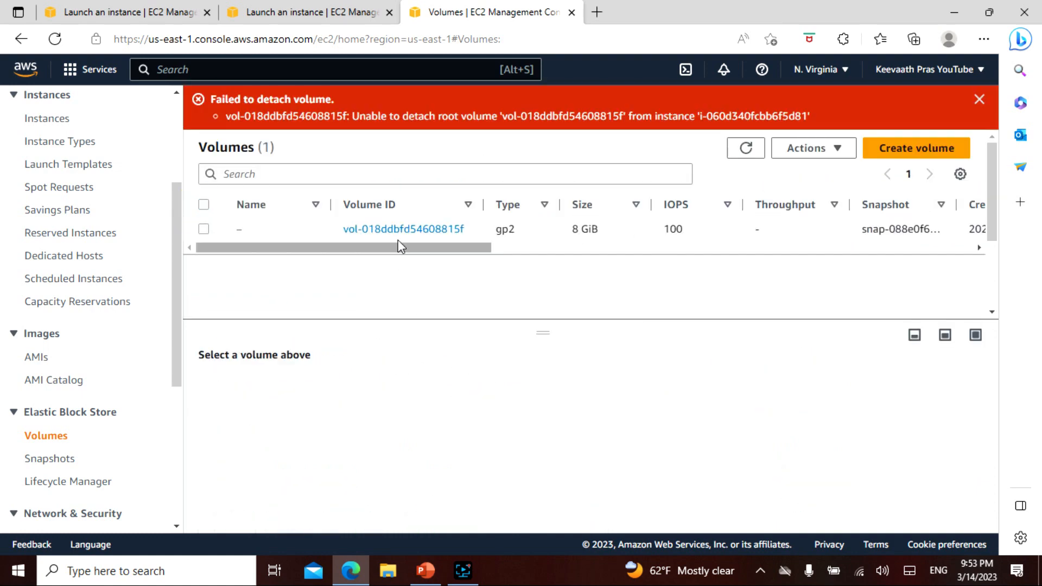
{"action": "left_click", "coordinate": [204, 229]}
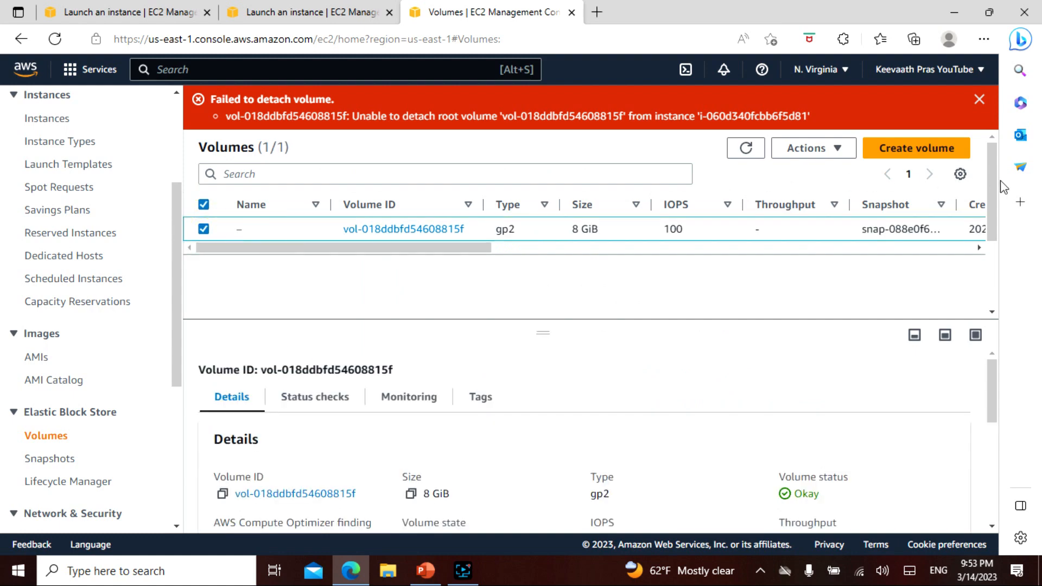
{"action": "left_click", "coordinate": [979, 100]}
{"action": "left_click_drag", "start_coordinate": [410, 202], "coordinate": [377, 210]}
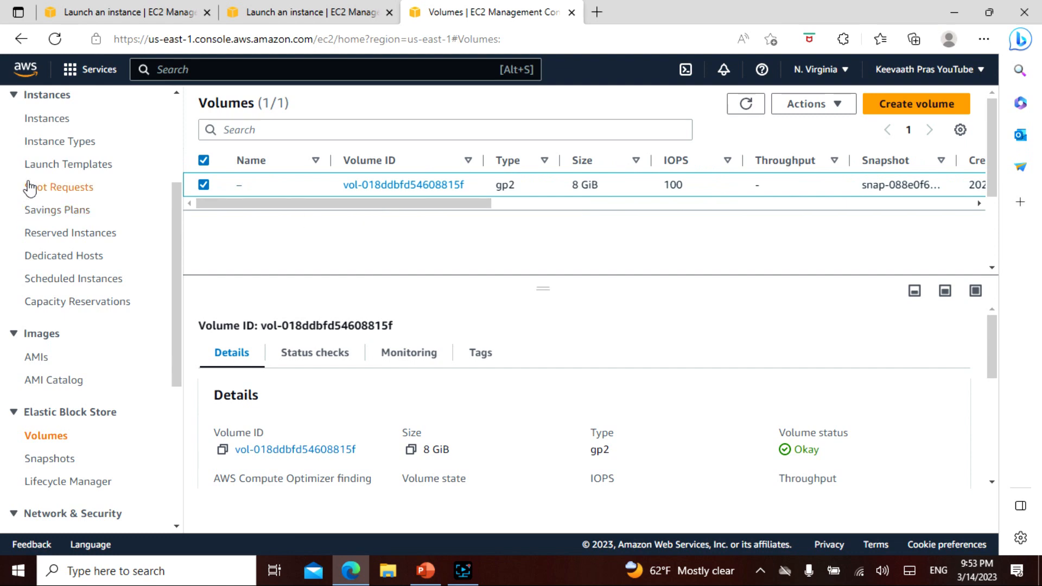
Open the EC2 instances list and refresh it to check the state of the two instances.
{"action": "left_click", "coordinate": [48, 118]}
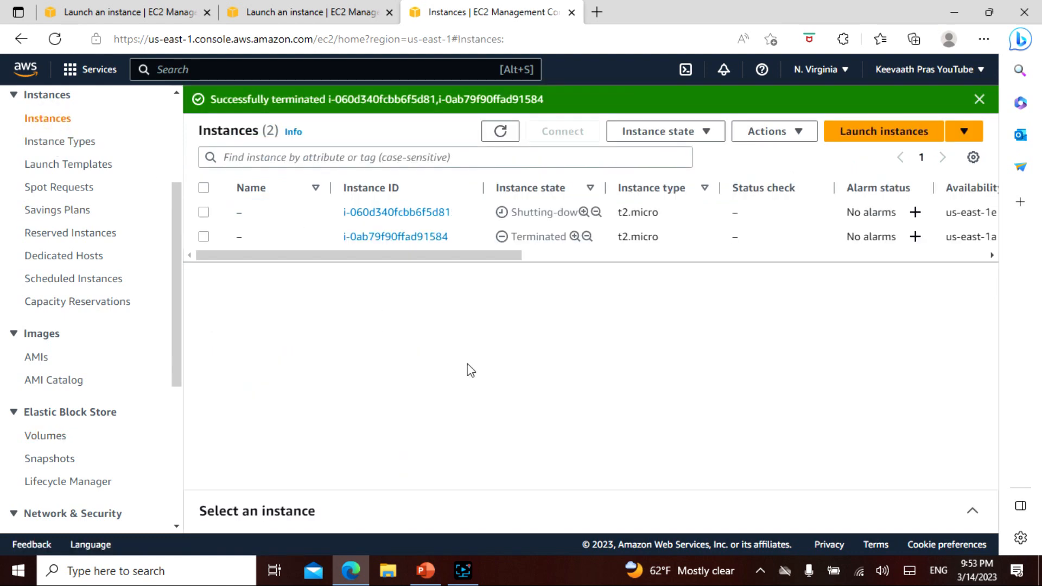
{"action": "left_click", "coordinate": [499, 132]}
Check the snapshots list from the EC2 dashboard, and refresh the dashboard's resource overview.
{"action": "scroll", "coordinate": [71, 180], "scroll_direction": "up", "scroll_amount": 3}
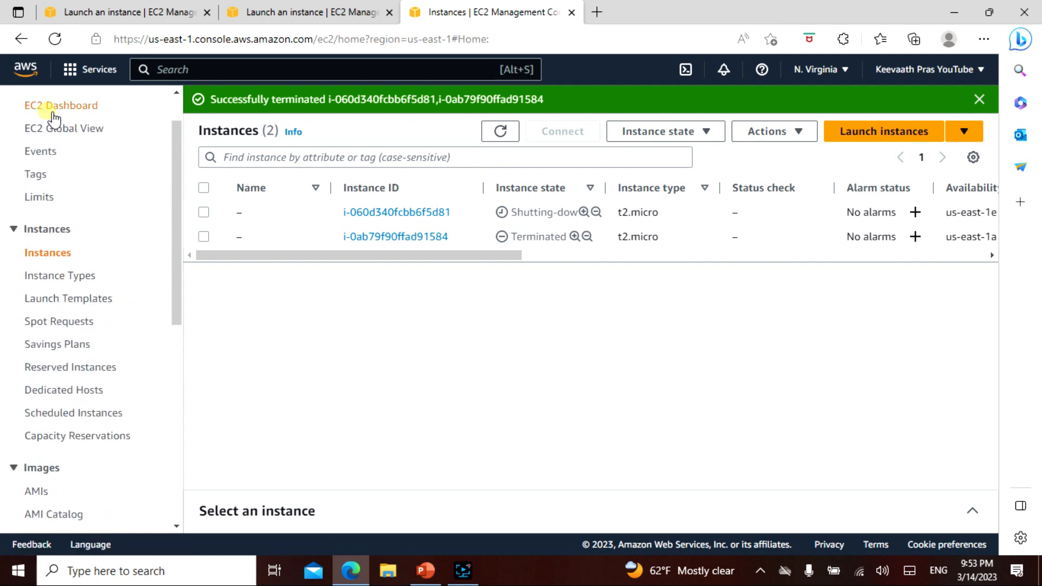
{"action": "left_click", "coordinate": [46, 105]}
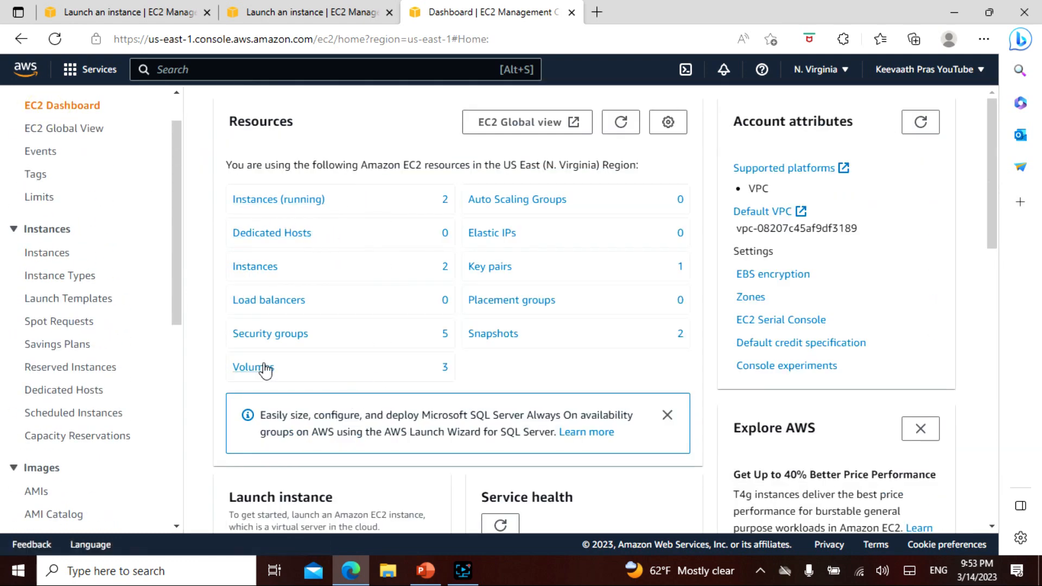
{"action": "left_click", "coordinate": [511, 340]}
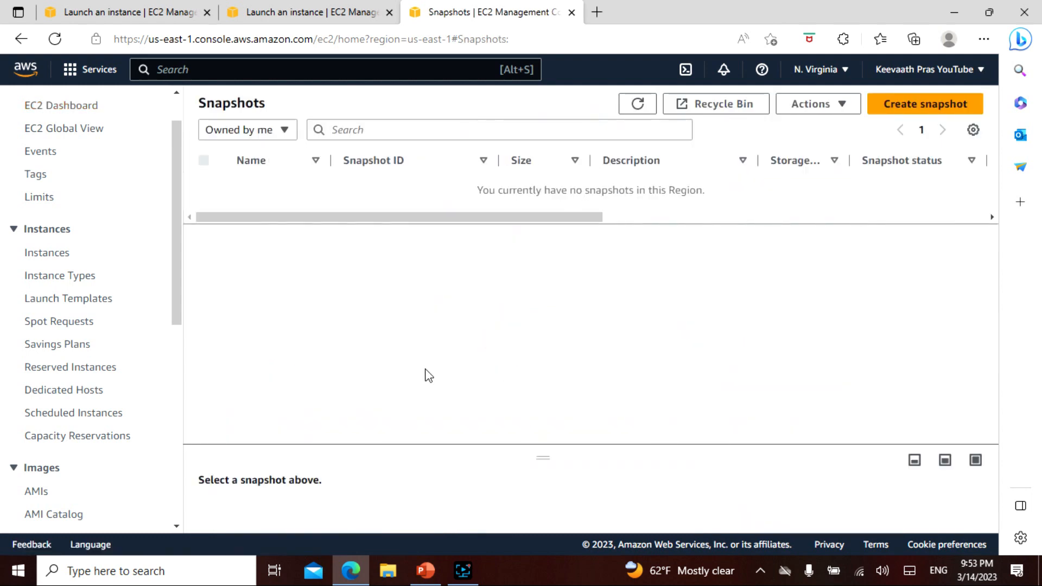
{"action": "left_click_drag", "start_coordinate": [452, 220], "coordinate": [201, 230]}
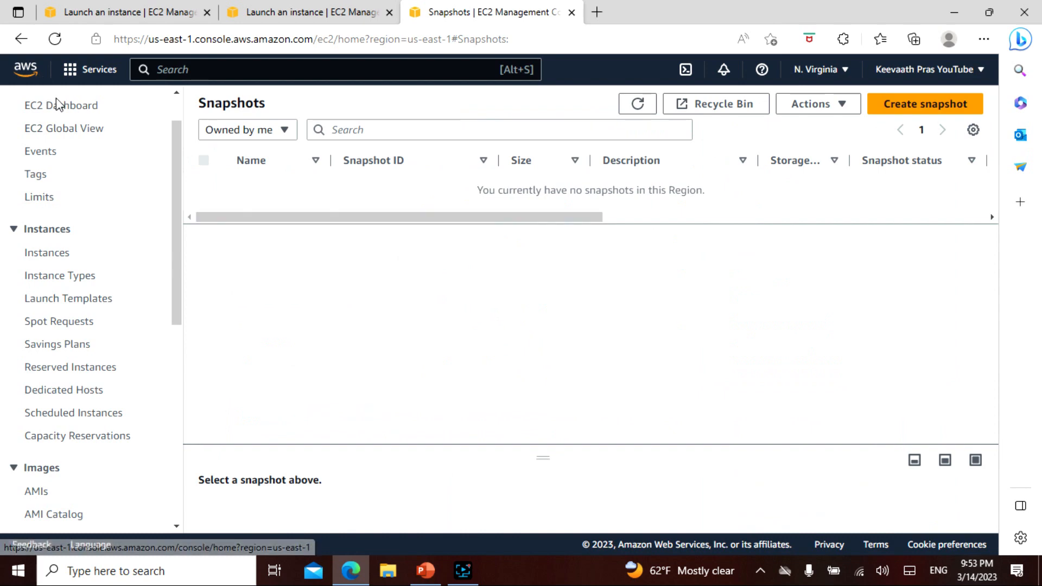
{"action": "left_click", "coordinate": [73, 107]}
{"action": "left_click", "coordinate": [622, 124]}
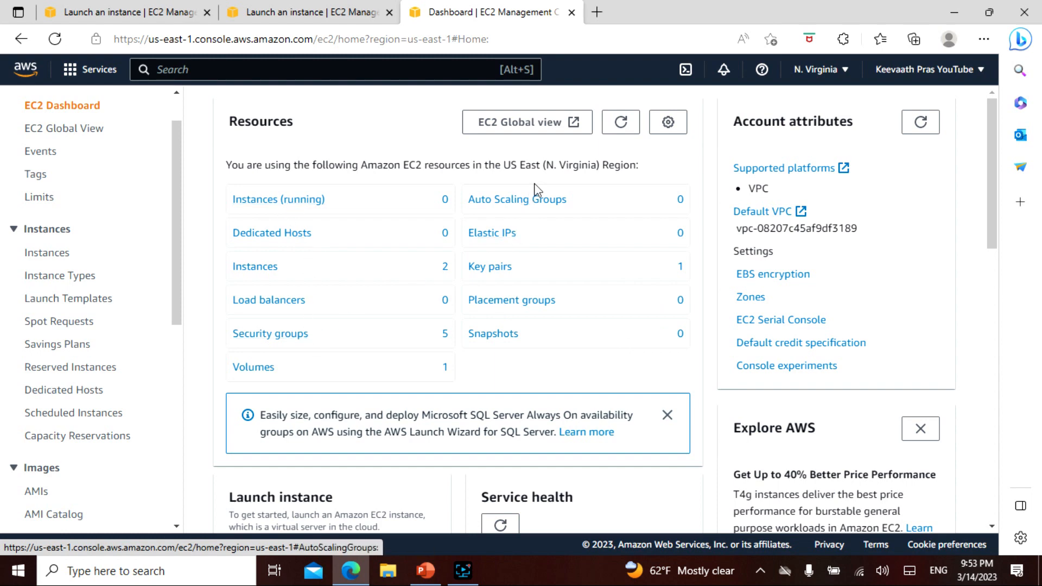
Open the volumes list from the dashboard and try once more to detach the gp2 volume.
{"action": "left_click", "coordinate": [273, 369]}
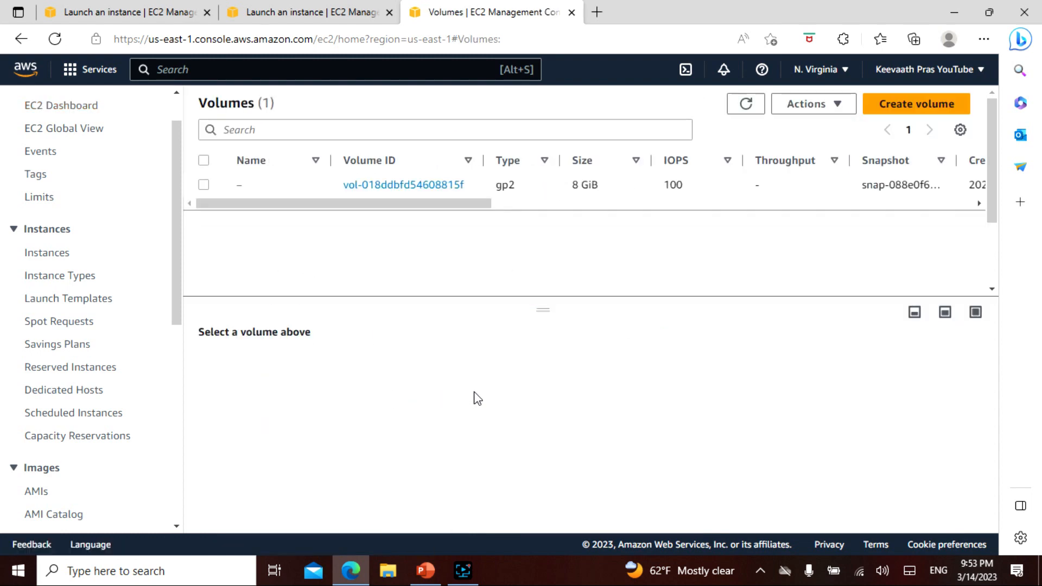
{"action": "left_click", "coordinate": [204, 185]}
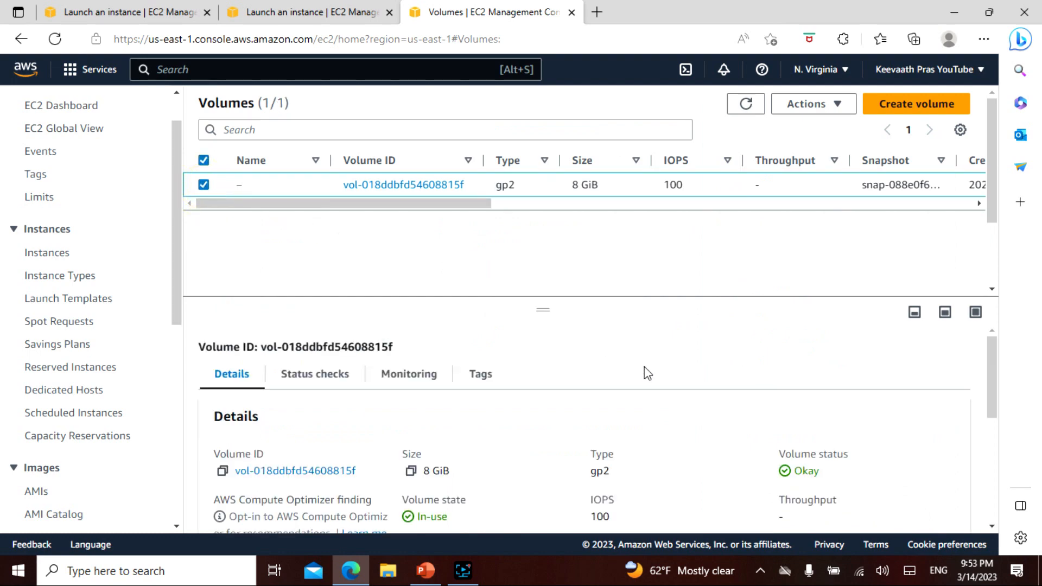
{"action": "left_click", "coordinate": [841, 106]}
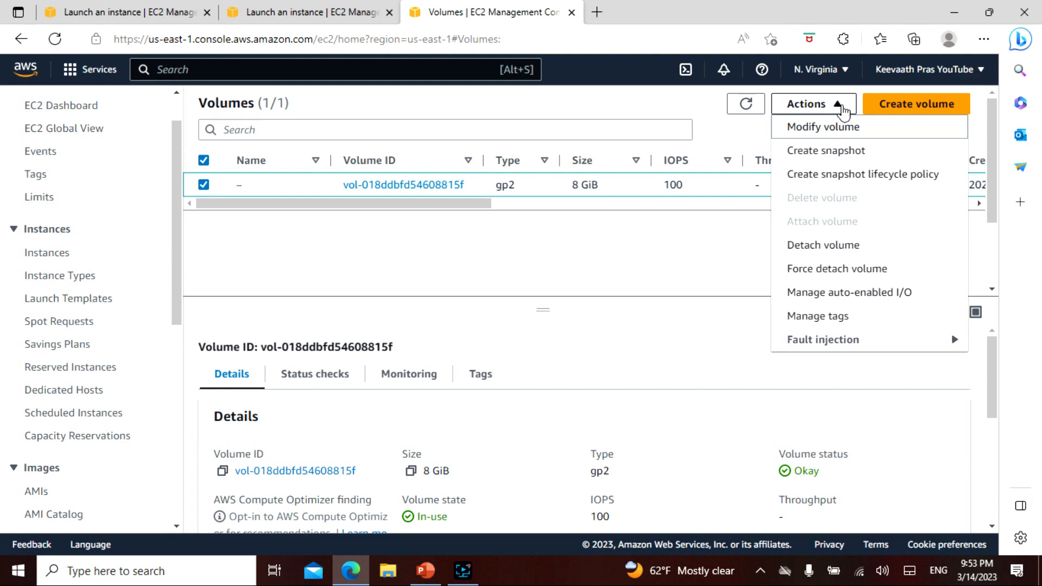
{"action": "left_click", "coordinate": [827, 247]}
{"action": "left_click", "coordinate": [773, 381]}
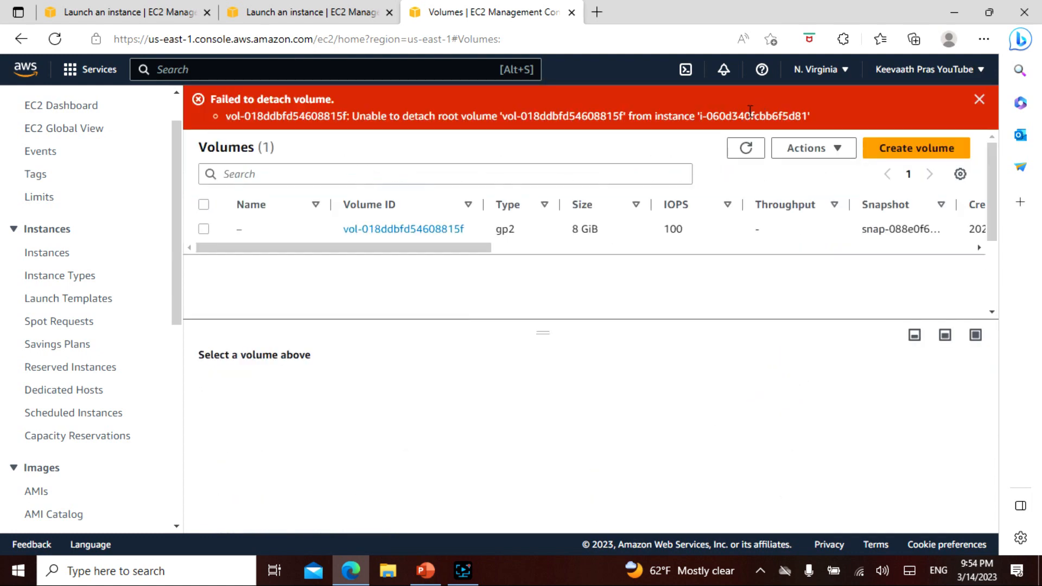
Open the details page of volume vol-018ddbfd54608815f and review its state, encryption and attached instance.
{"action": "left_click", "coordinate": [414, 230]}
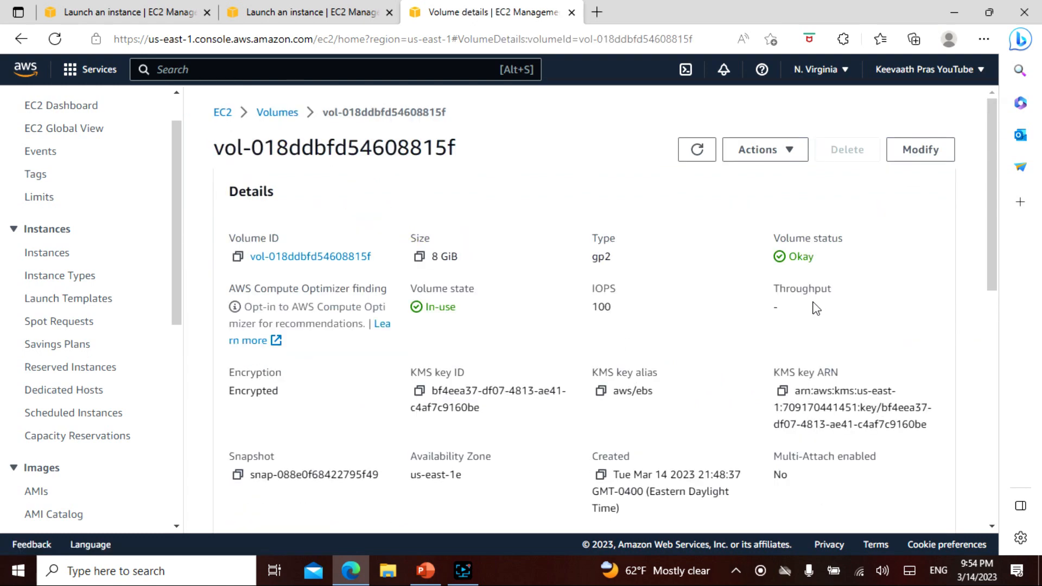
{"action": "scroll", "coordinate": [552, 317], "scroll_direction": "down", "scroll_amount": 1}
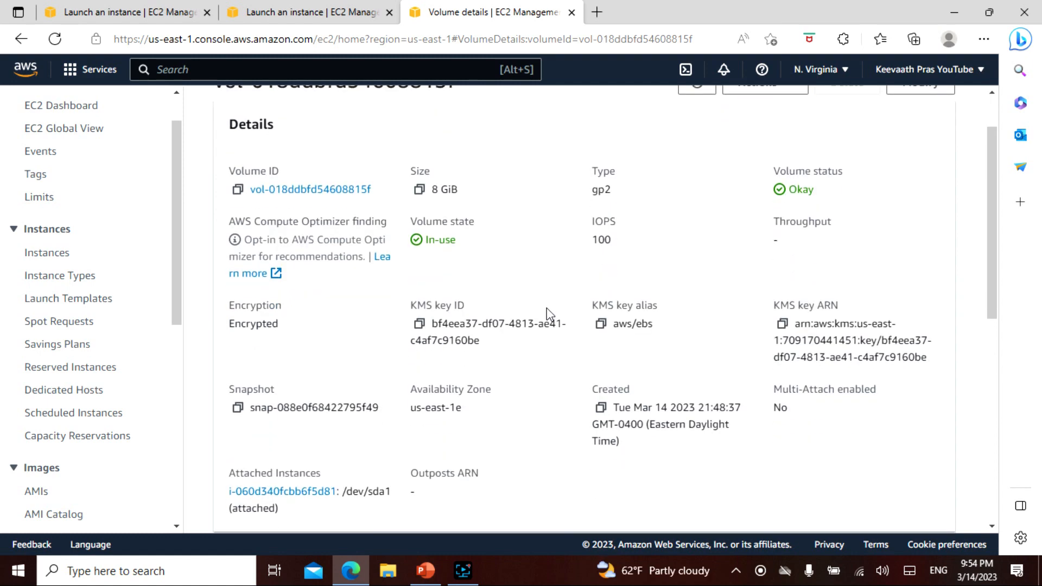
{"action": "scroll", "coordinate": [546, 308], "scroll_direction": "down", "scroll_amount": 6}
{"action": "scroll", "coordinate": [545, 318], "scroll_direction": "down", "scroll_amount": 1}
{"action": "scroll", "coordinate": [521, 353], "scroll_direction": "up", "scroll_amount": 8}
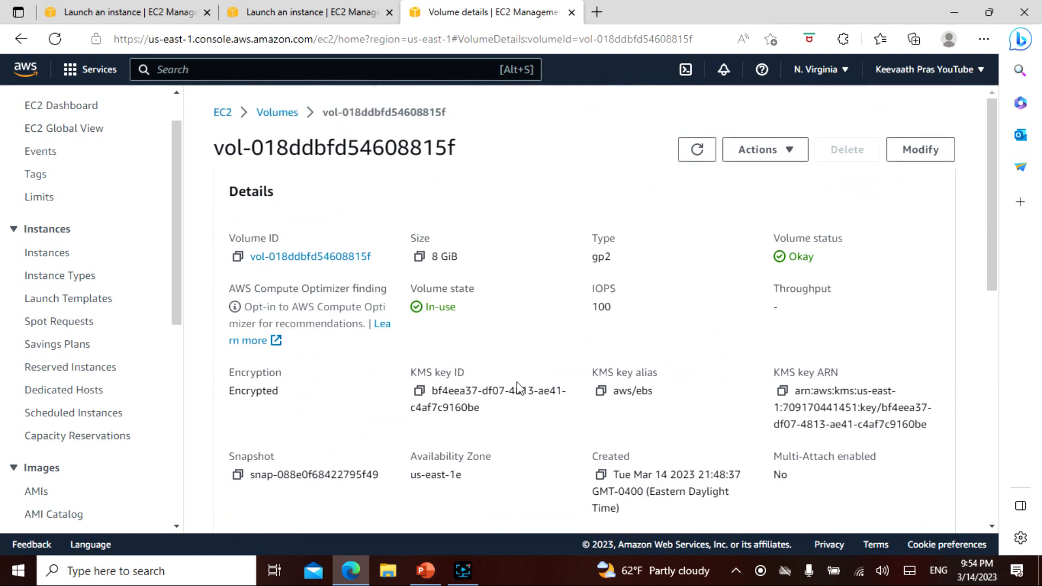
Try to force detach the volume by confirming with "detach", and dismiss the notification.
{"action": "left_click", "coordinate": [759, 154]}
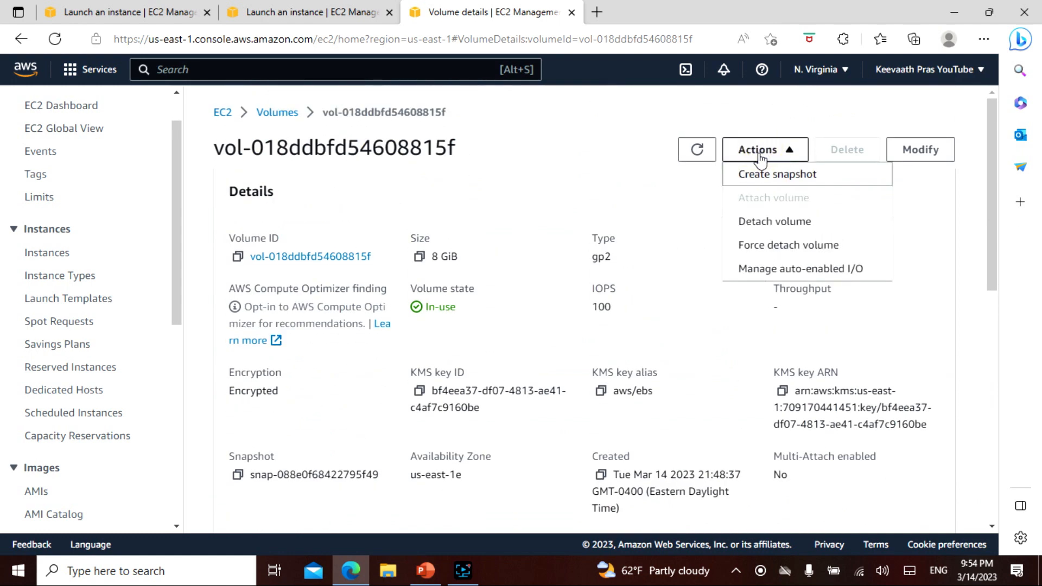
{"action": "left_click", "coordinate": [776, 245]}
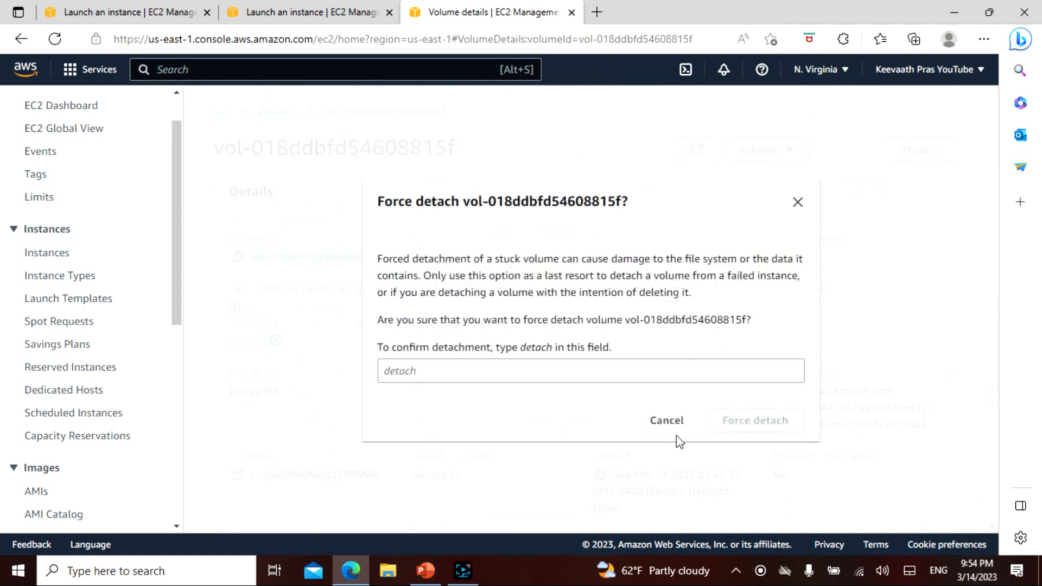
{"action": "left_click", "coordinate": [560, 379]}
{"action": "type", "text": "detach"}
{"action": "left_click", "coordinate": [730, 421]}
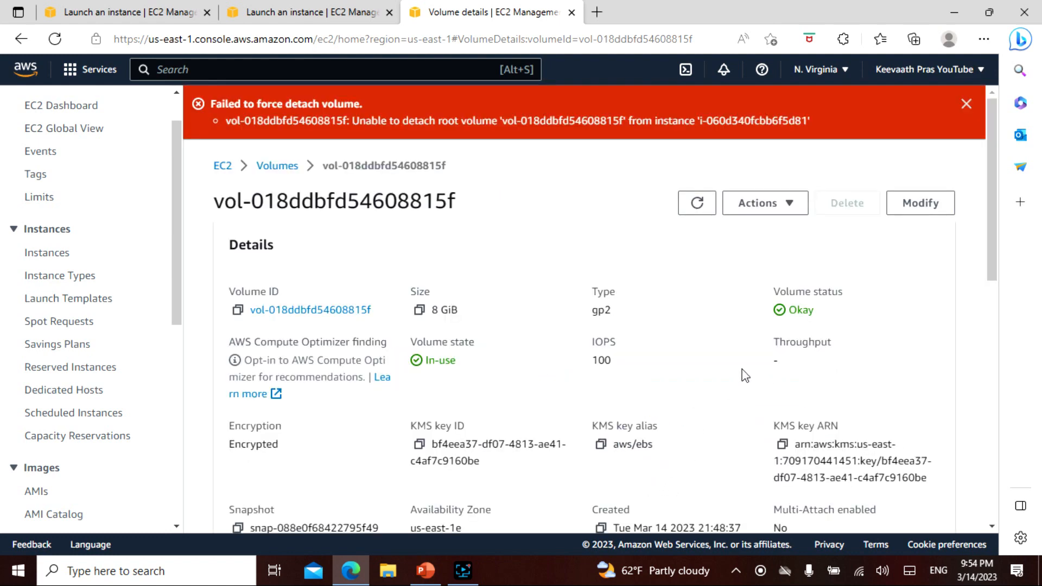
{"action": "left_click", "coordinate": [966, 104]}
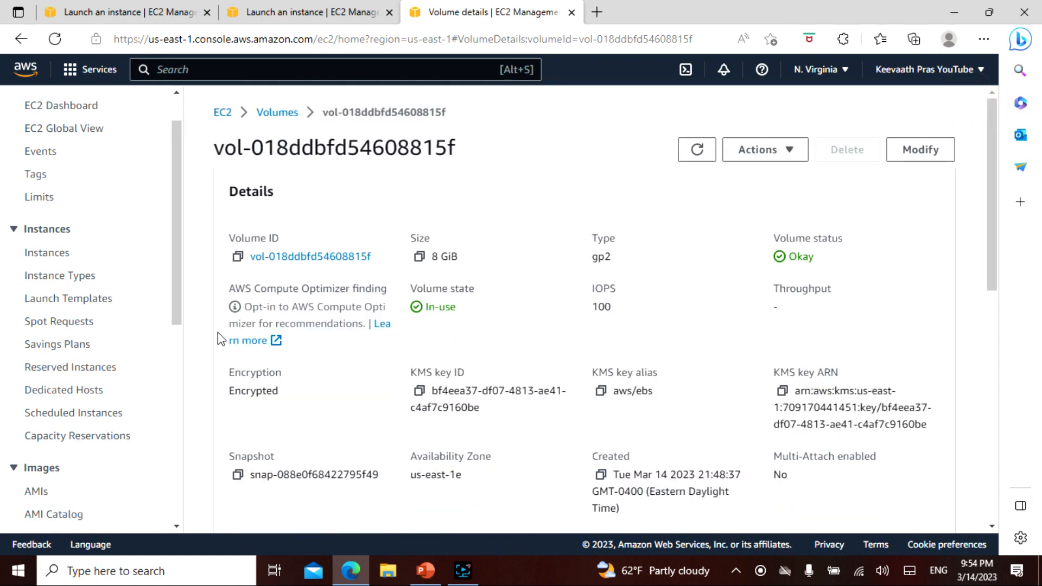
Return to the EC2 dashboard and open the volumes list to check the remaining volume.
{"action": "left_click", "coordinate": [54, 105]}
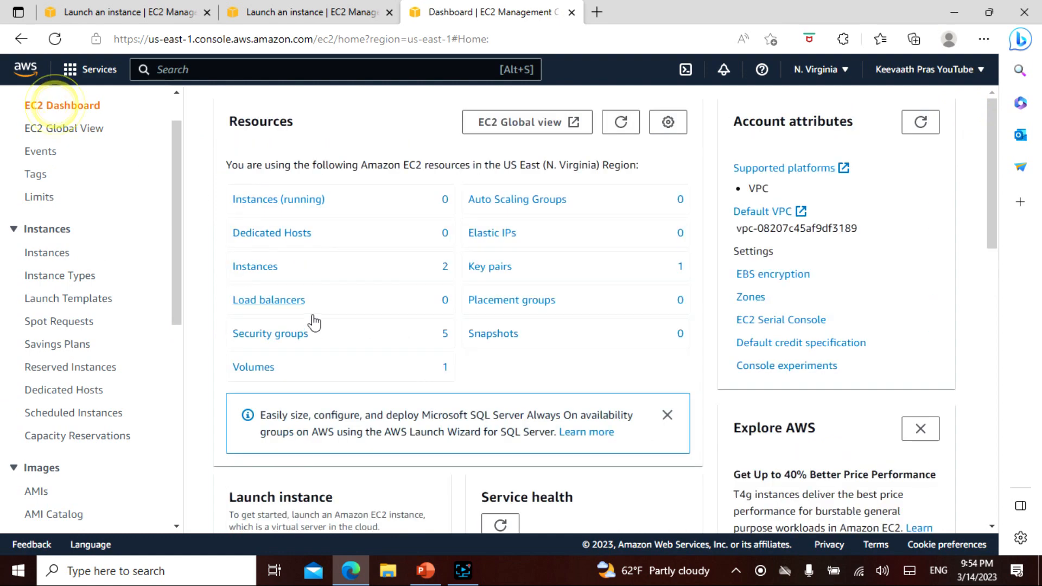
{"action": "left_click", "coordinate": [256, 368]}
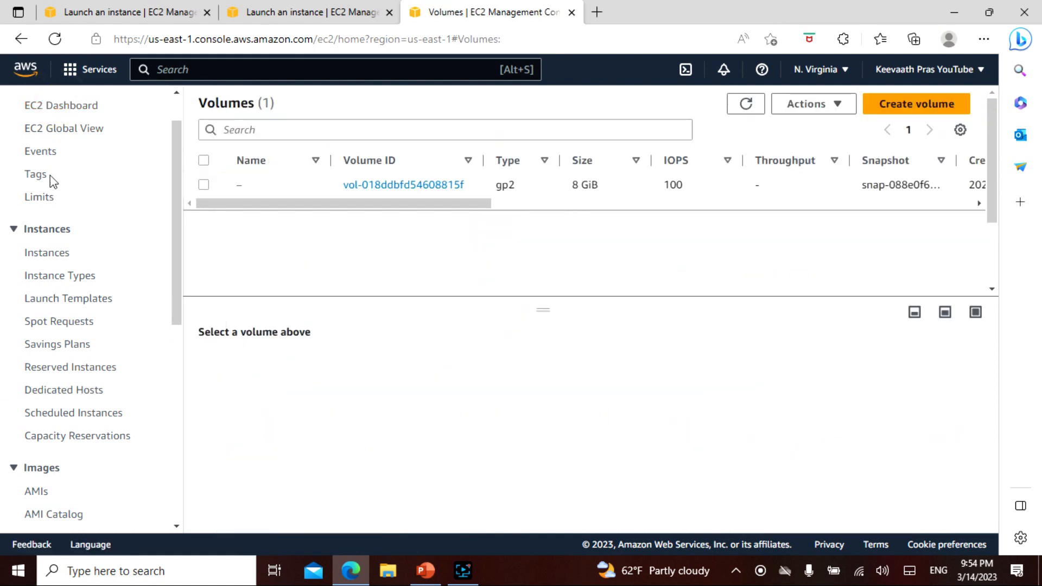
Open the instances list, select both t2.micro instances and terminate them again.
{"action": "left_click", "coordinate": [47, 252]}
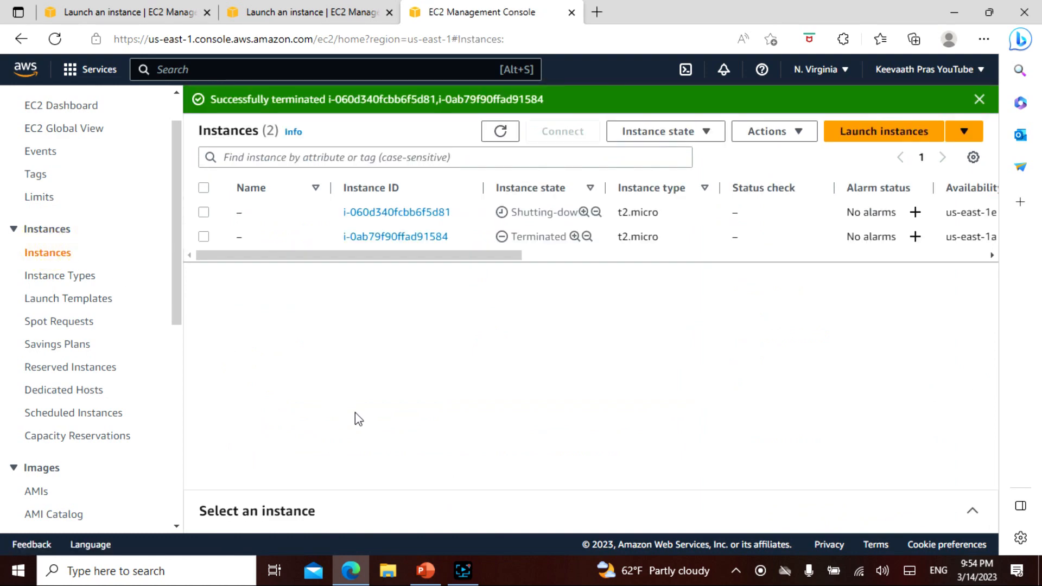
{"action": "left_click", "coordinate": [203, 212]}
{"action": "left_click", "coordinate": [203, 237]}
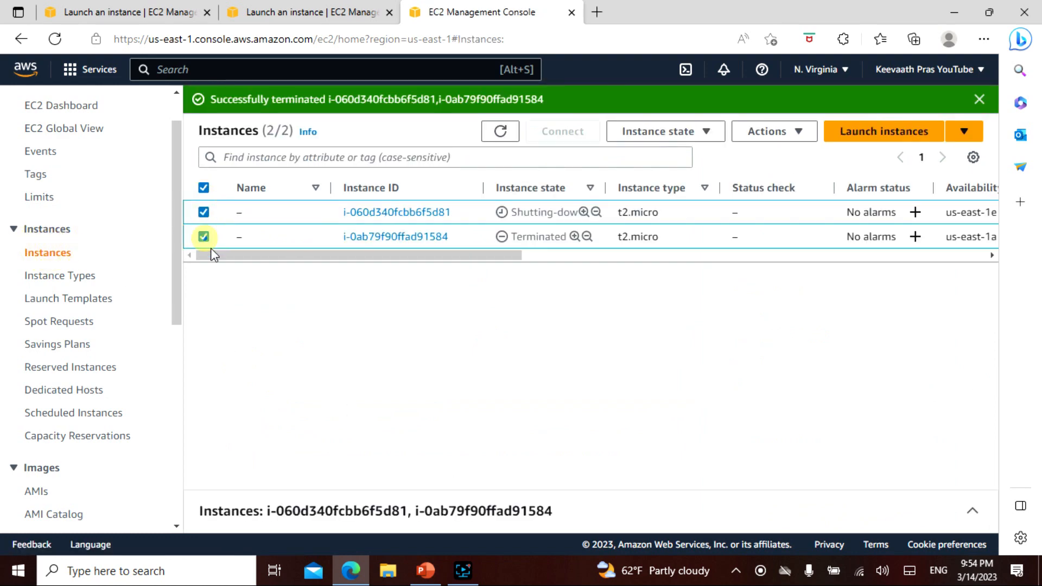
{"action": "left_click", "coordinate": [795, 131]}
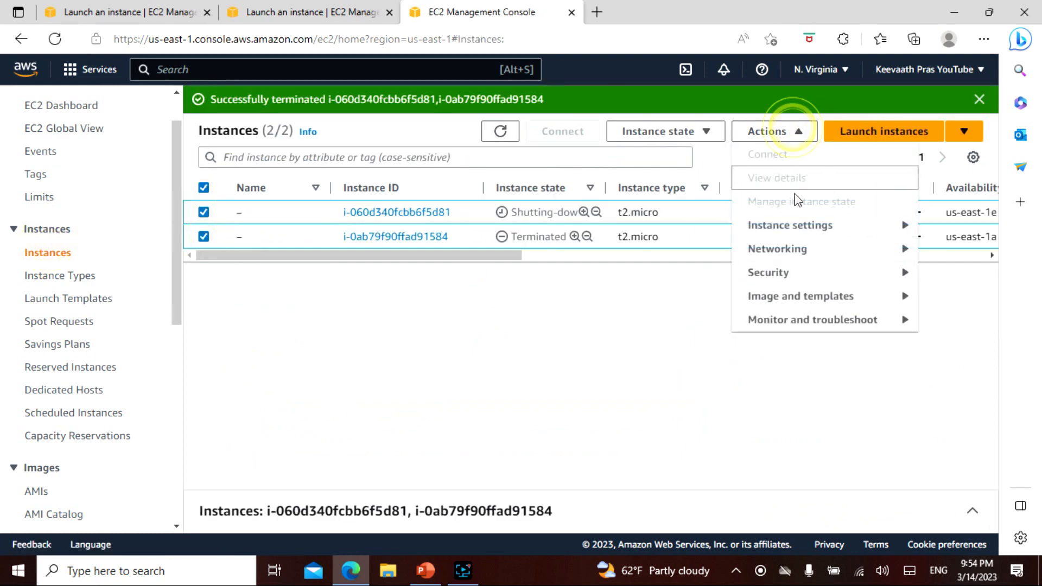
{"action": "left_click", "coordinate": [692, 132]}
{"action": "left_click", "coordinate": [660, 248]}
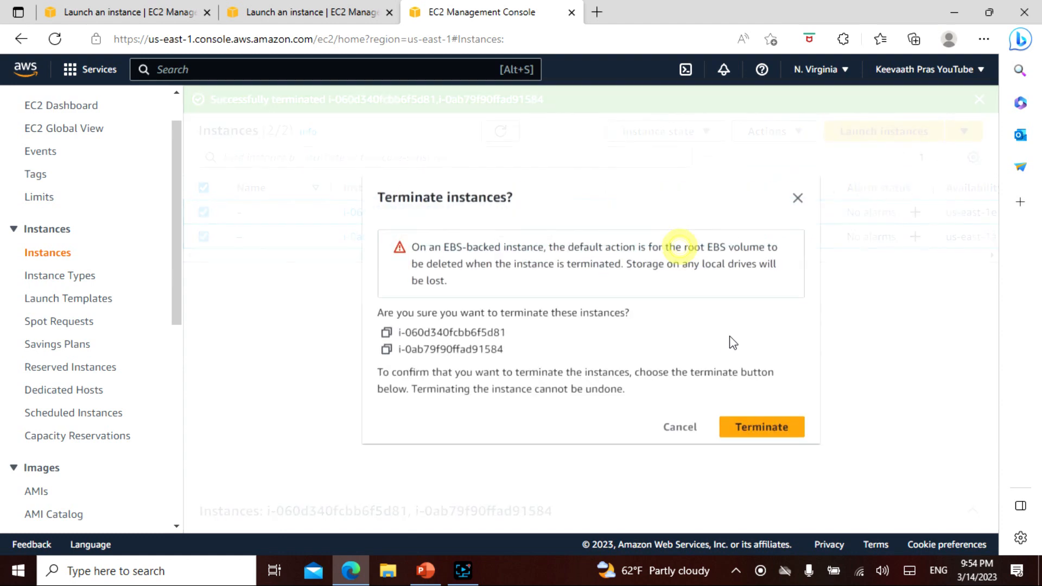
{"action": "left_click", "coordinate": [775, 429]}
Clear the selection of both instances and refresh the instances list.
{"action": "left_click", "coordinate": [479, 380]}
{"action": "left_click", "coordinate": [204, 237]}
{"action": "left_click", "coordinate": [203, 261]}
{"action": "left_click", "coordinate": [515, 159]}
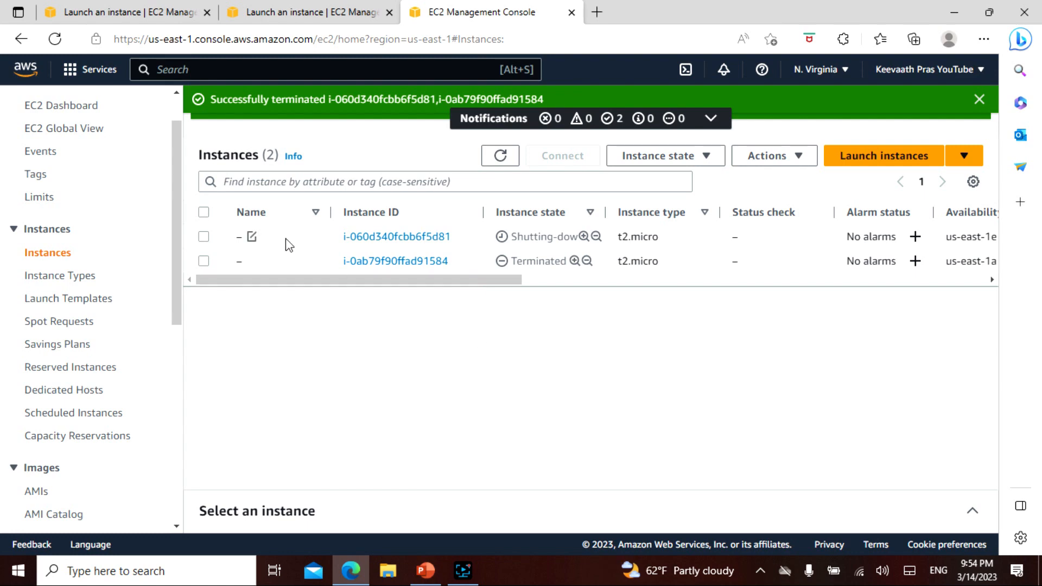
Terminate only instance i-060d340fcbb6f5d81 again and dismiss the stacked notifications.
{"action": "left_click", "coordinate": [204, 237]}
{"action": "left_click", "coordinate": [683, 159]}
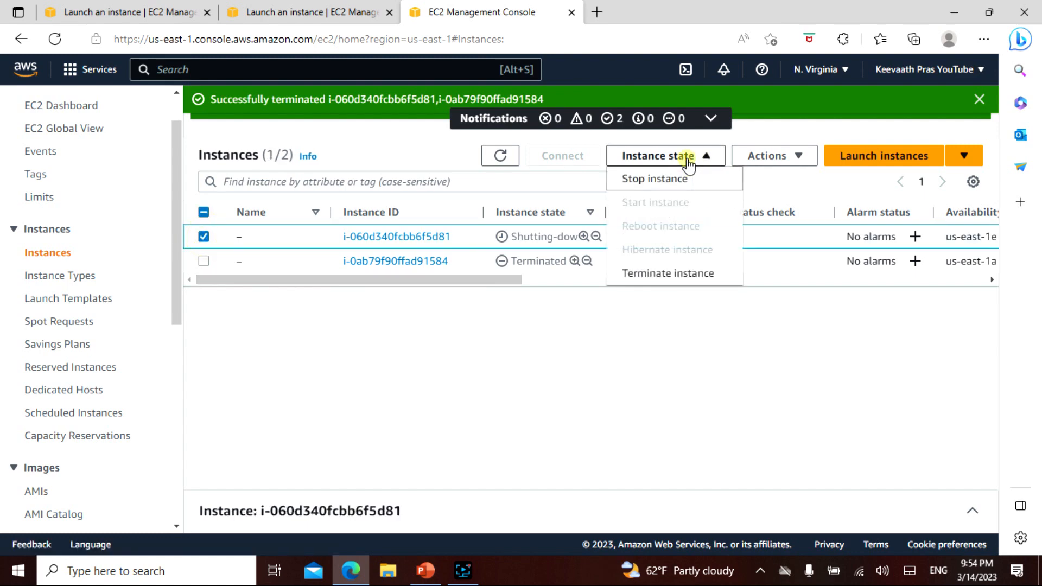
{"action": "left_click", "coordinate": [690, 274]}
{"action": "left_click", "coordinate": [762, 416]}
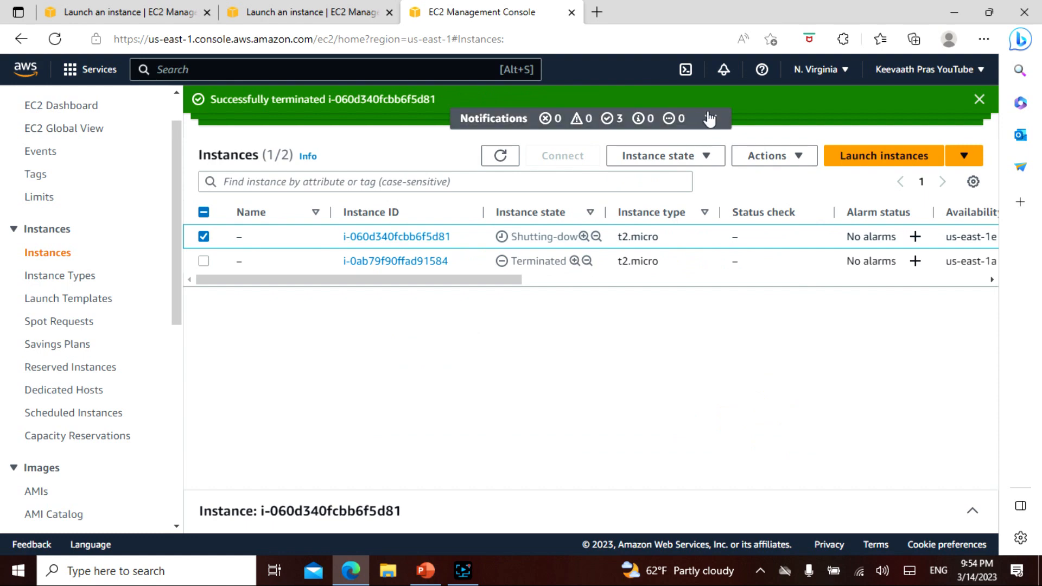
{"action": "left_click", "coordinate": [980, 100]}
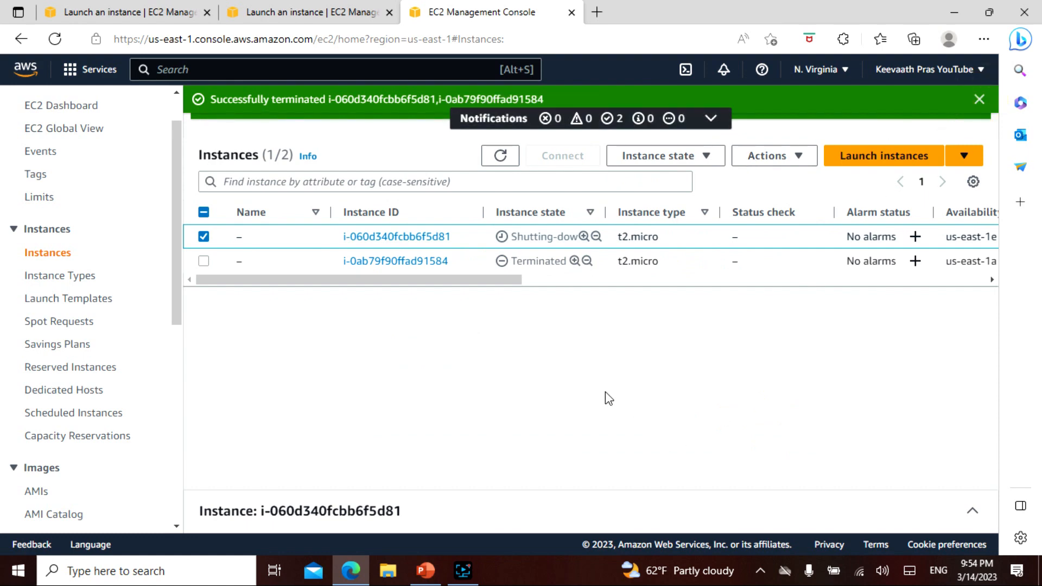
{"action": "left_click", "coordinate": [979, 100]}
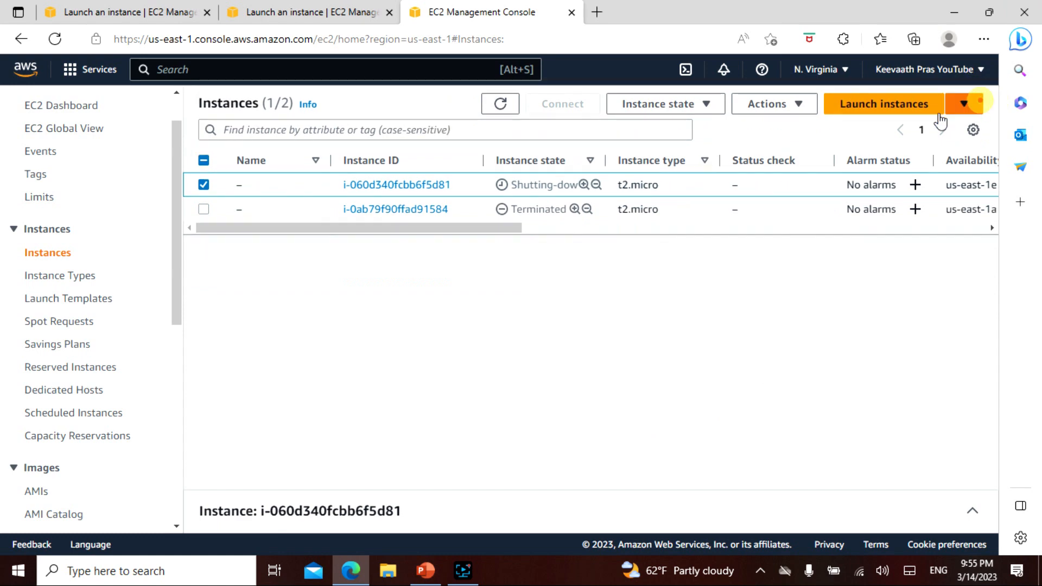
Refresh the instances list to check both instance states, and open the Elastic Block Store volumes list.
{"action": "left_click", "coordinate": [500, 104]}
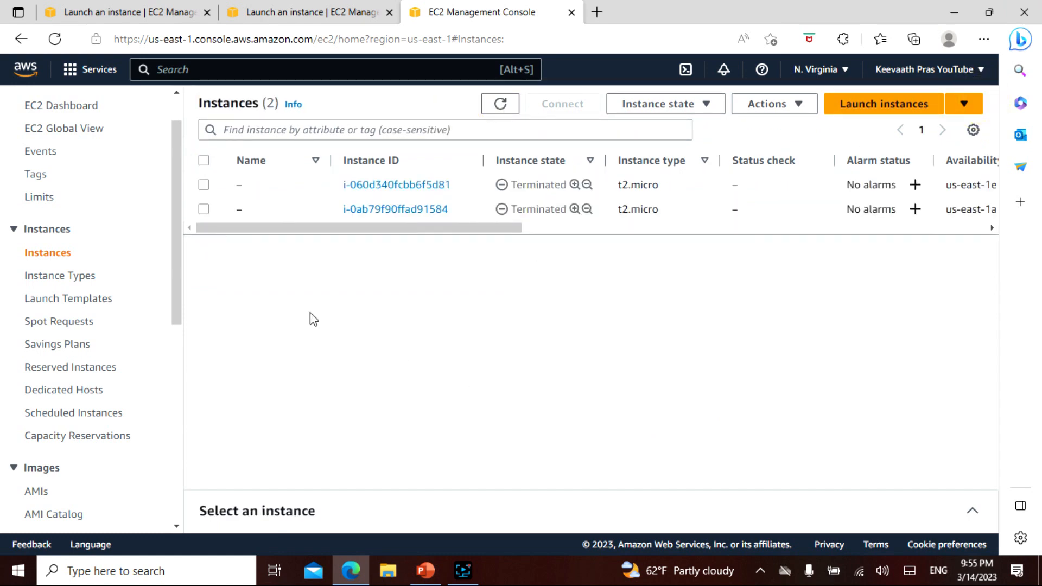
{"action": "left_click_drag", "start_coordinate": [177, 304], "coordinate": [173, 372]}
{"action": "left_click", "coordinate": [34, 415]}
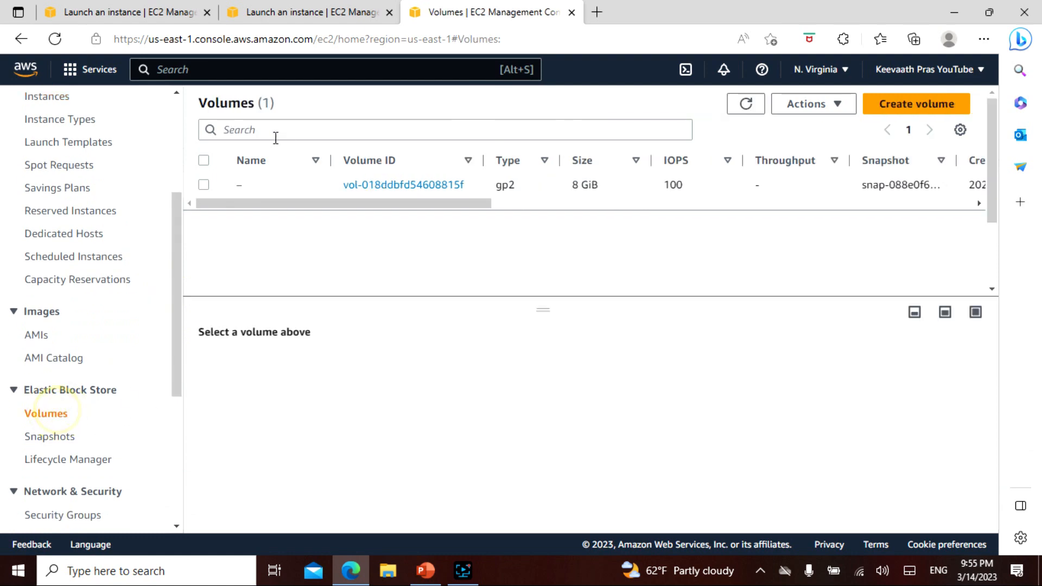
Try to detach the only volume in the list, the 8 GiB gp2 one.
{"action": "left_click", "coordinate": [203, 185]}
{"action": "left_click", "coordinate": [831, 104]}
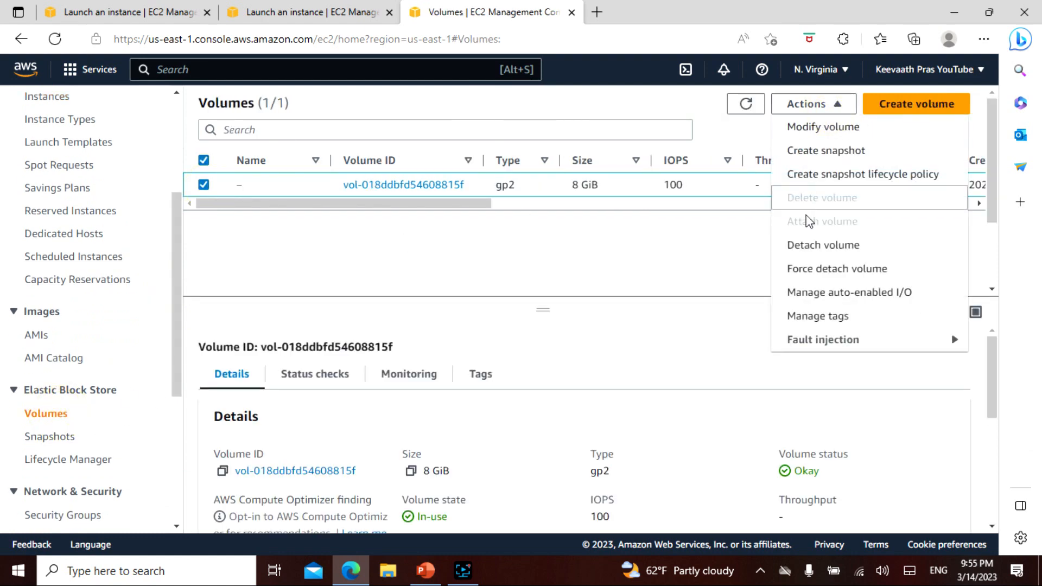
{"action": "left_click", "coordinate": [811, 240]}
{"action": "left_click", "coordinate": [768, 380]}
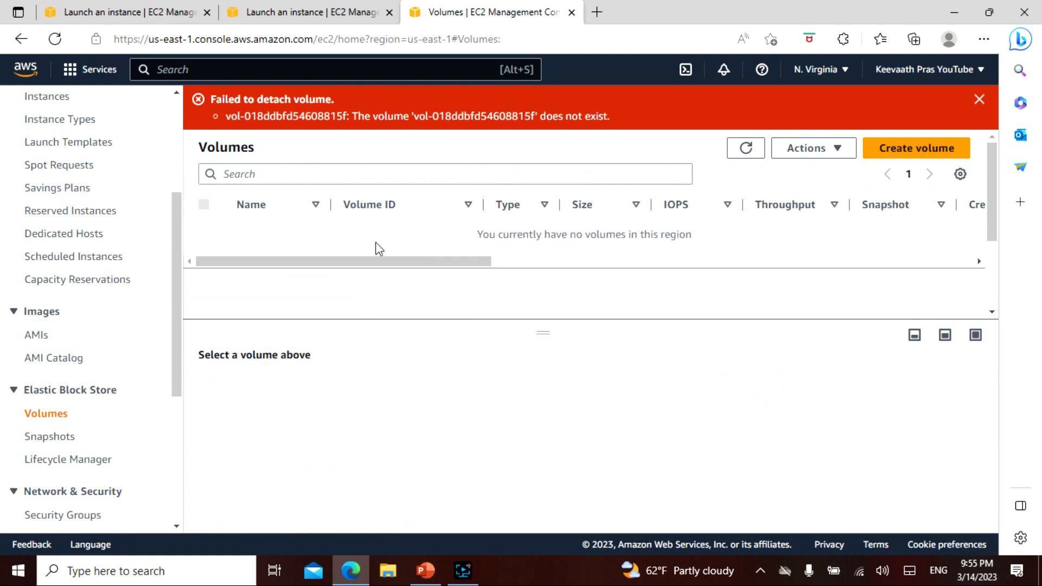
{"action": "left_click_drag", "start_coordinate": [409, 263], "coordinate": [268, 279]}
Refresh the EC2 Dashboard's resource counts and check the states of both instances in the instances list, going through both views twice.
{"action": "scroll", "coordinate": [149, 177], "scroll_direction": "up", "scroll_amount": 4}
{"action": "left_click", "coordinate": [60, 155]}
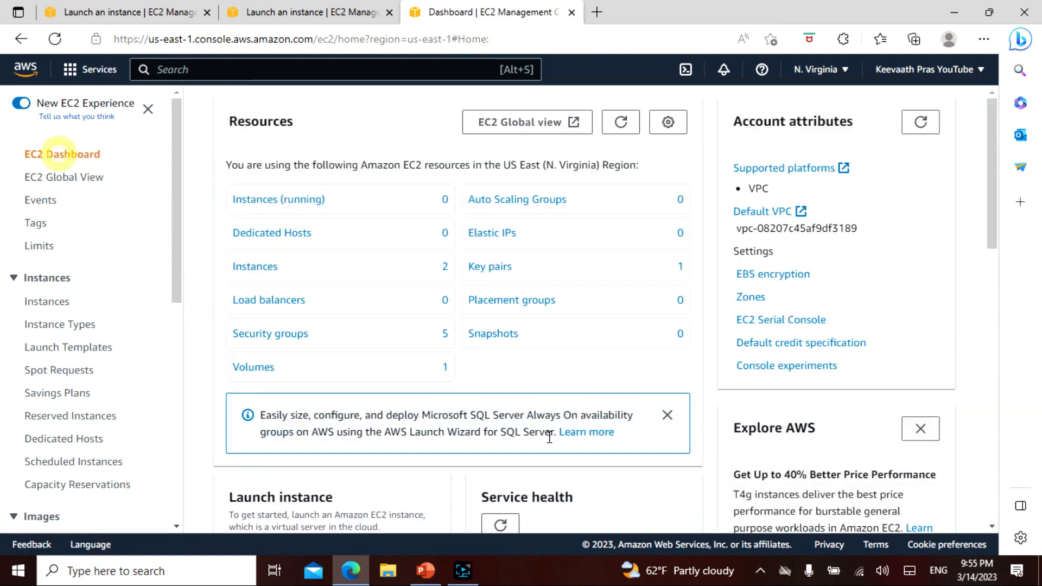
{"action": "left_click", "coordinate": [626, 121]}
{"action": "left_click", "coordinate": [242, 265]}
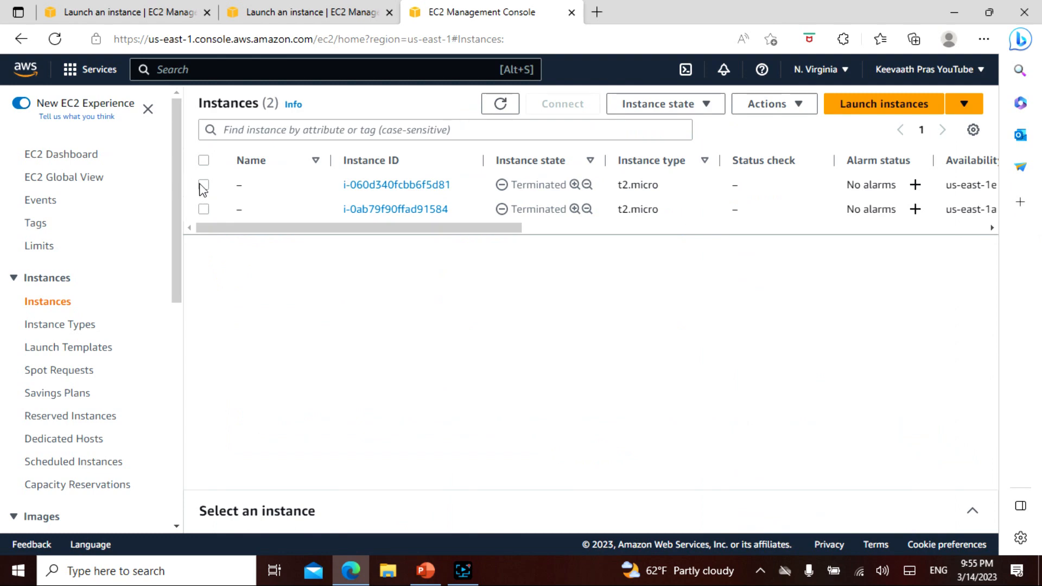
{"action": "left_click", "coordinate": [47, 156]}
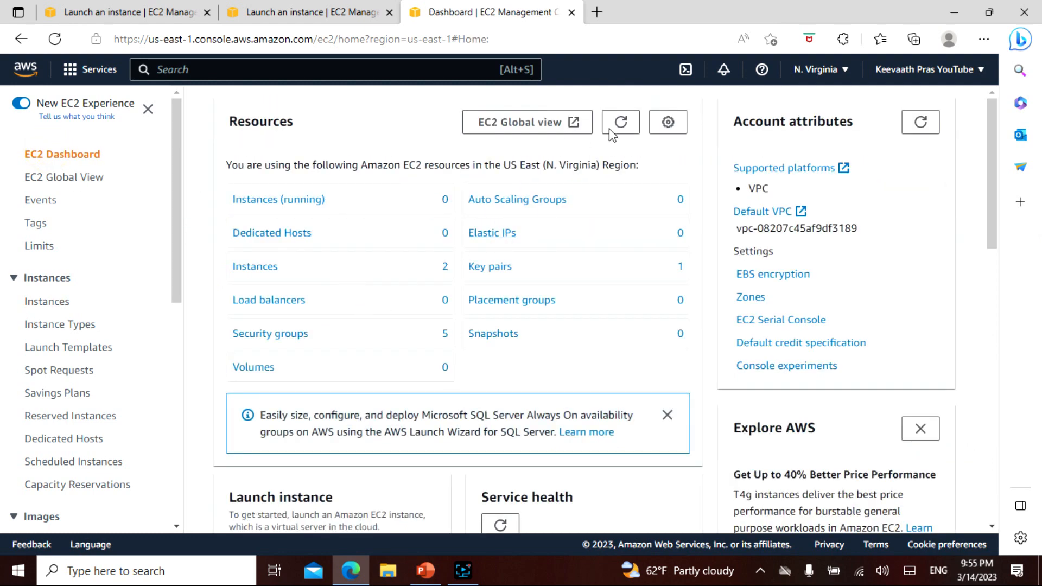
{"action": "left_click", "coordinate": [629, 125]}
{"action": "left_click", "coordinate": [264, 268]}
{"action": "left_click", "coordinate": [204, 184]}
{"action": "left_click", "coordinate": [204, 209]}
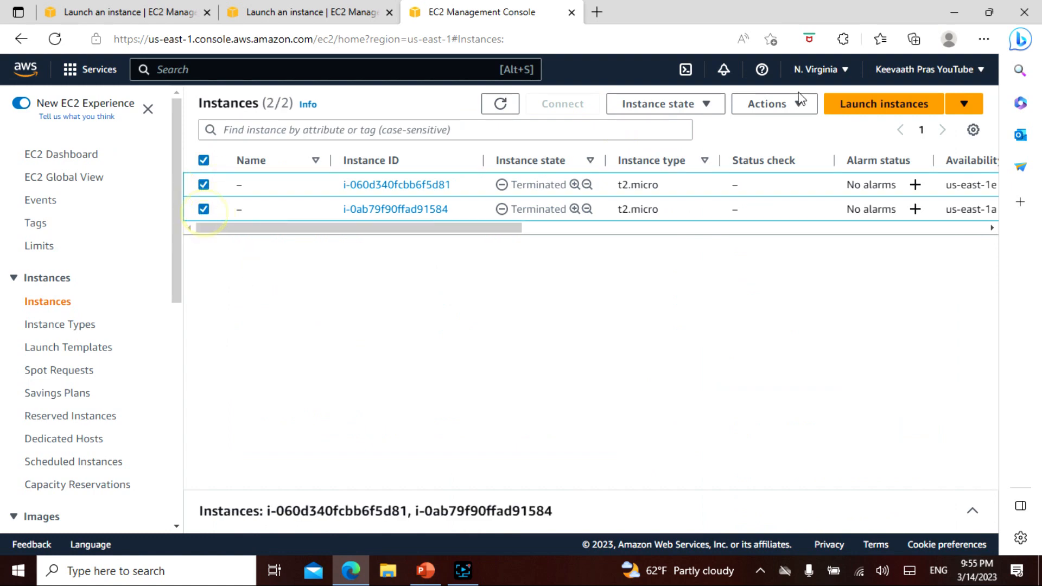
{"action": "left_click", "coordinate": [705, 107]}
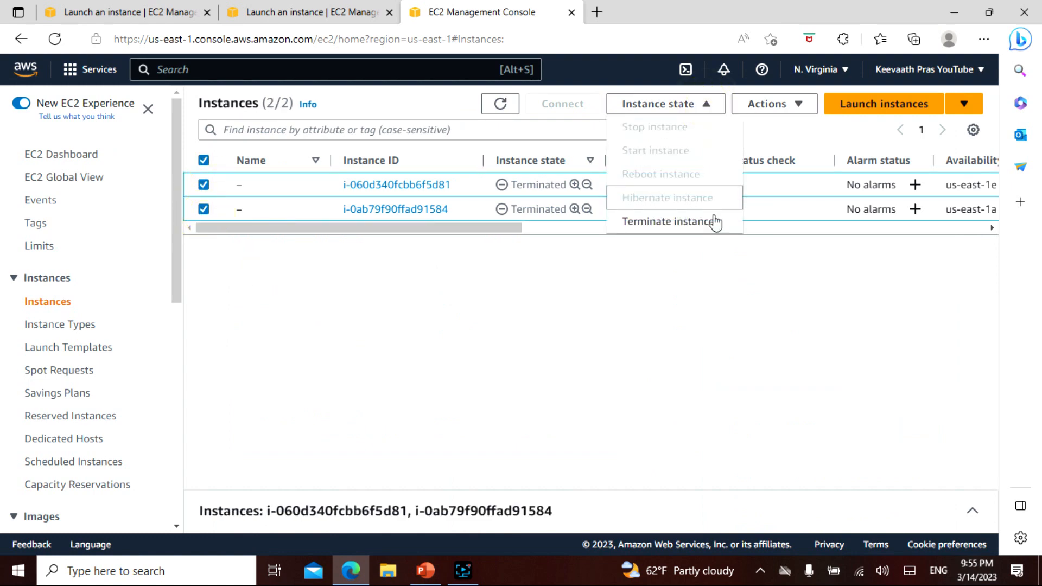
{"action": "left_click", "coordinate": [663, 307]}
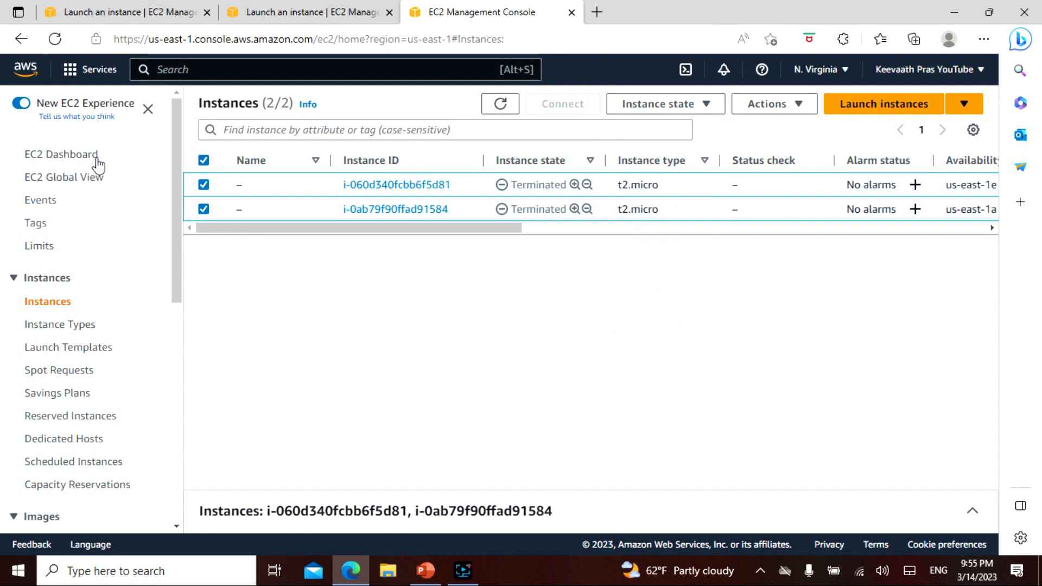
Return to the EC2 Dashboard and refresh its resource overview to check the remaining instances, volumes and snapshots.
{"action": "left_click", "coordinate": [84, 155]}
{"action": "left_click", "coordinate": [620, 121]}
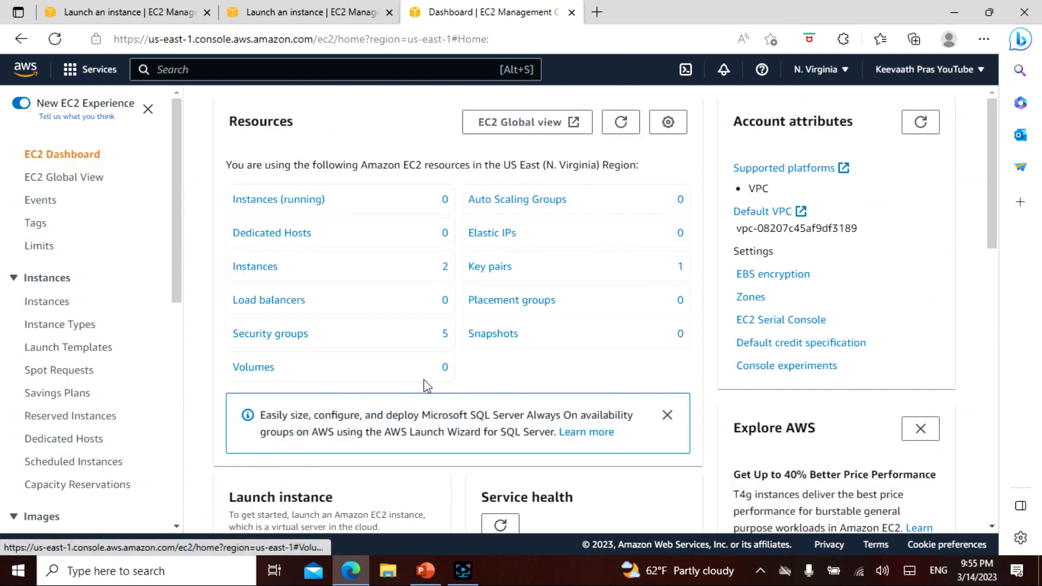
Switch to the PowerPoint presentation and start the slide show from the current Encrypted Volumes slide.
{"action": "left_click", "coordinate": [425, 570]}
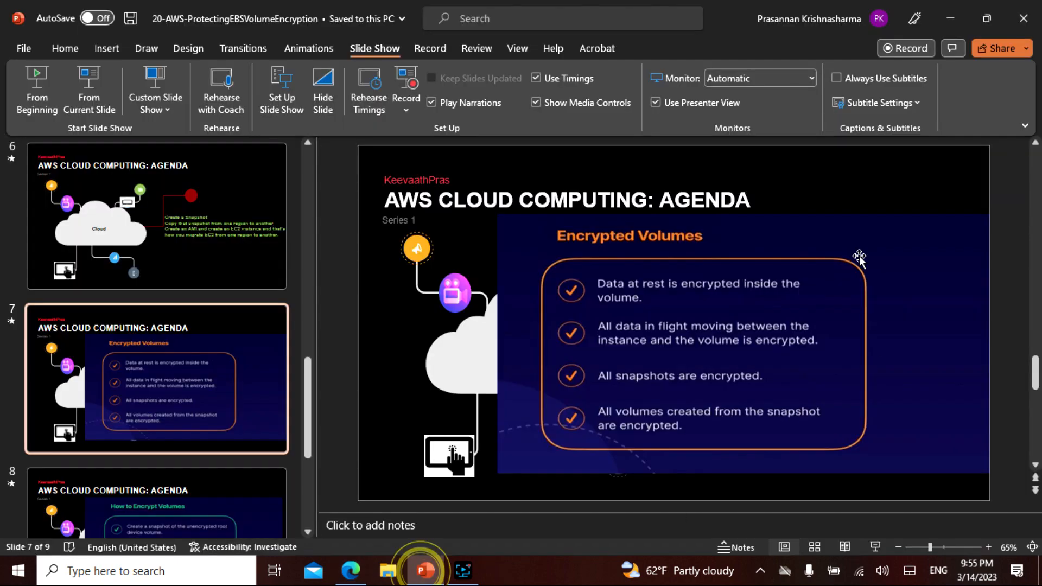
{"action": "left_click", "coordinate": [93, 89]}
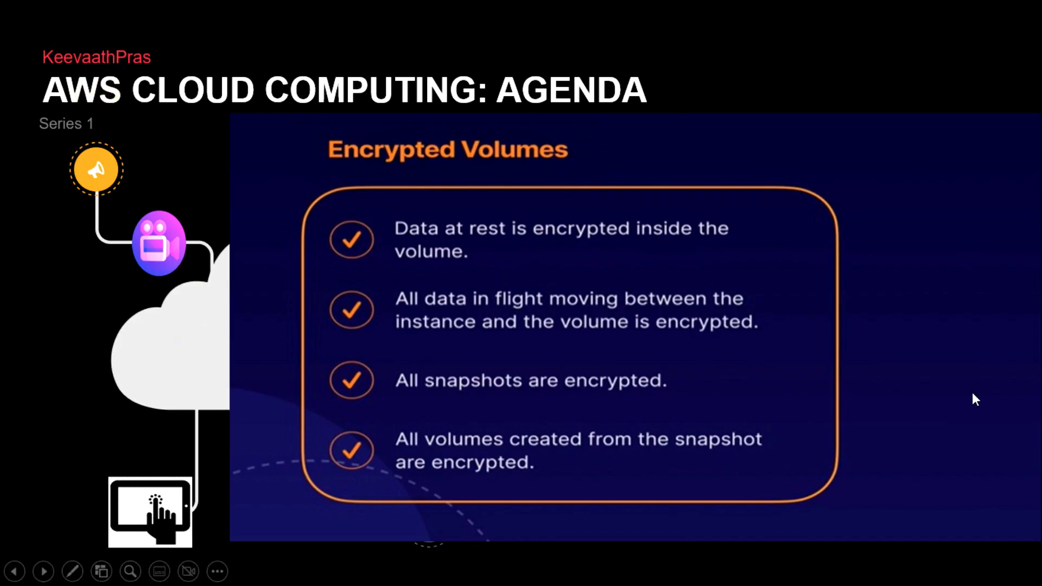